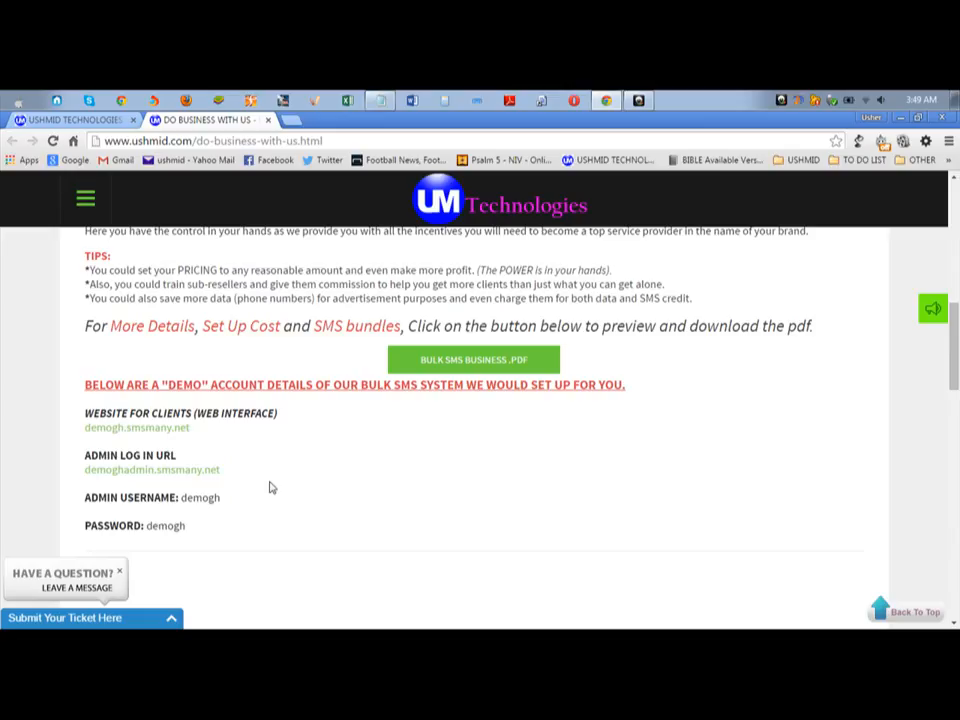
Review the business page's web address, entitlements and tips down to the demo account details
{"action": "scroll", "coordinate": [304, 463], "scroll_direction": "up", "scroll_amount": 8}
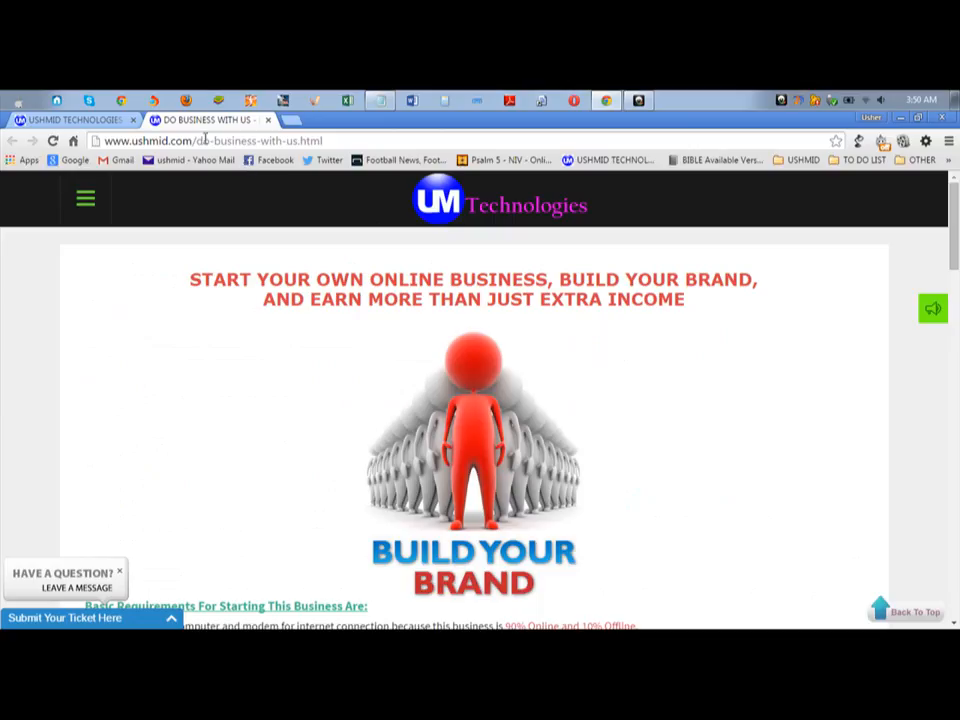
{"action": "left_click_drag", "start_coordinate": [200, 140], "coordinate": [311, 186]}
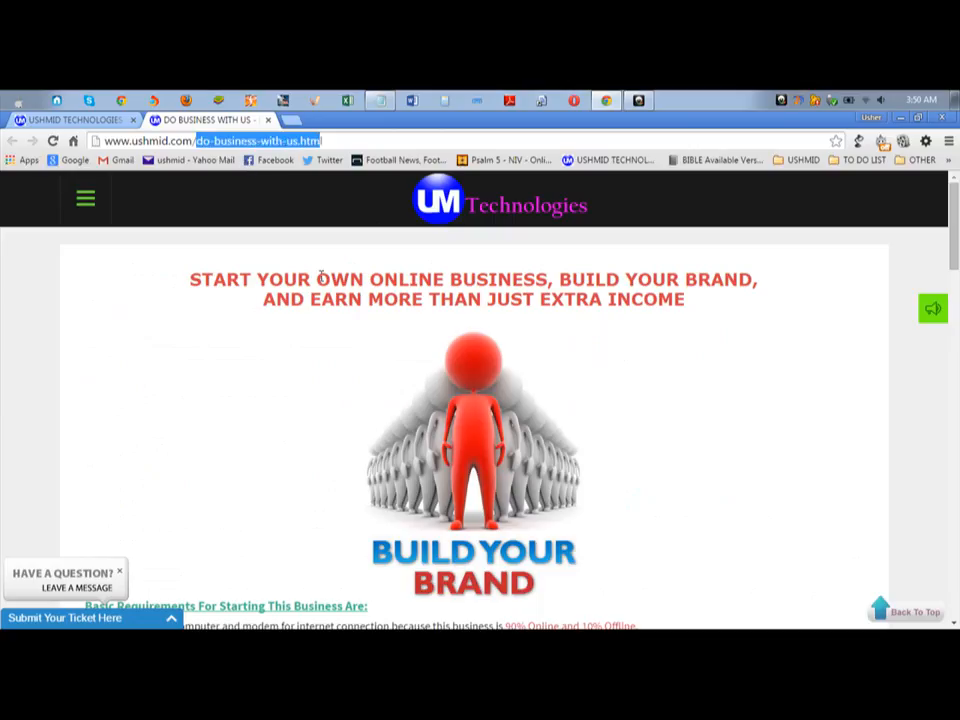
{"action": "left_click", "coordinate": [34, 336]}
{"action": "scroll", "coordinate": [50, 327], "scroll_direction": "down", "scroll_amount": 5}
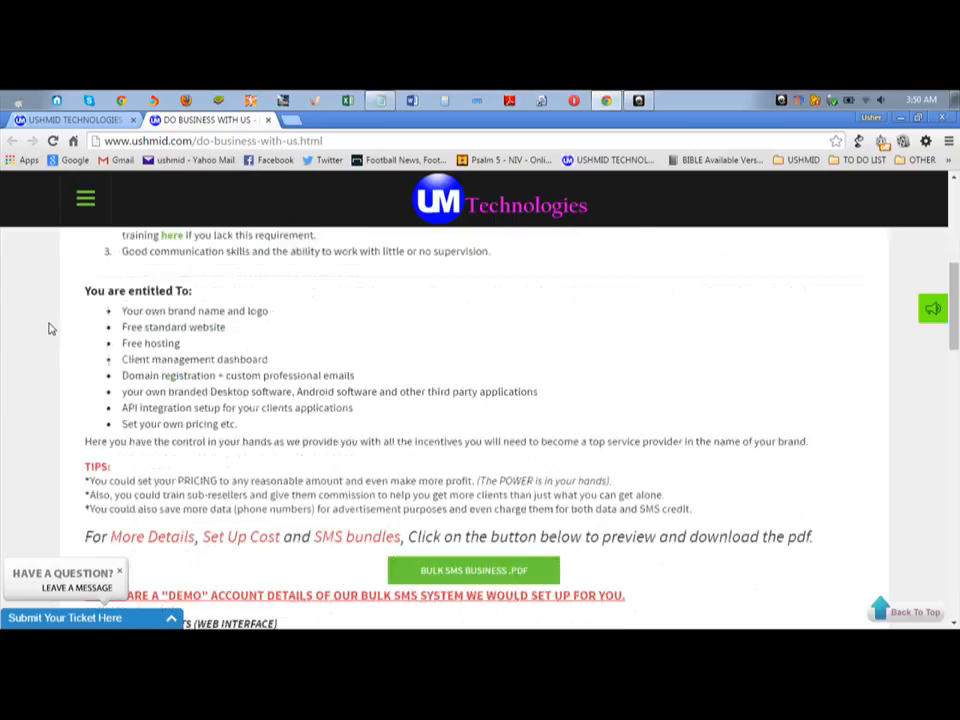
{"action": "scroll", "coordinate": [50, 327], "scroll_direction": "down", "scroll_amount": 2}
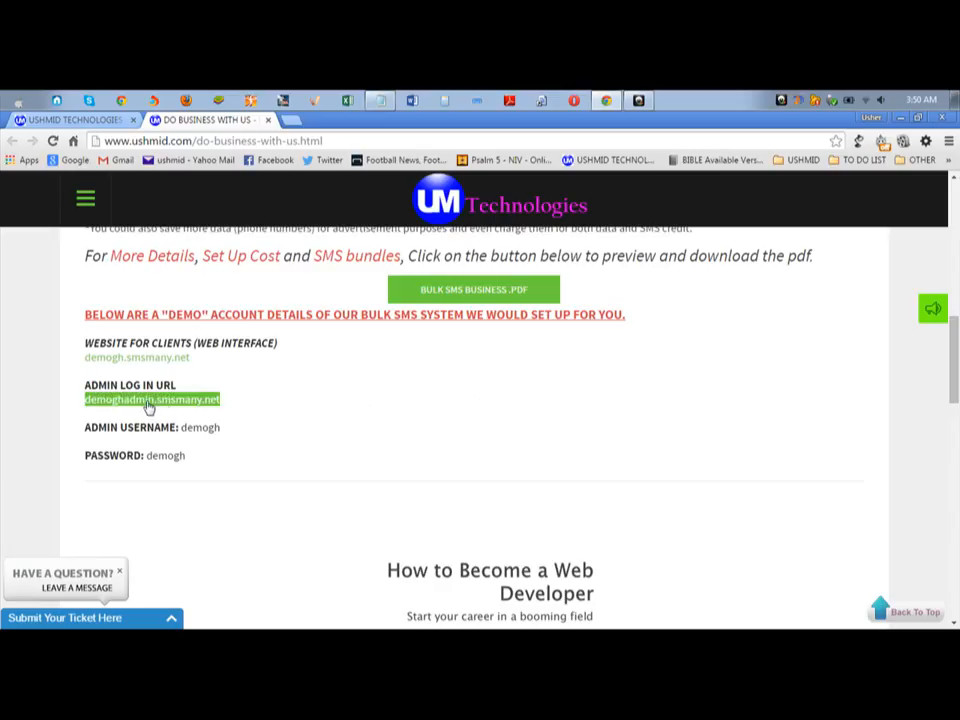
Open the admin log-in link listed in the demo account details
{"action": "left_click_drag", "start_coordinate": [81, 387], "coordinate": [178, 380]}
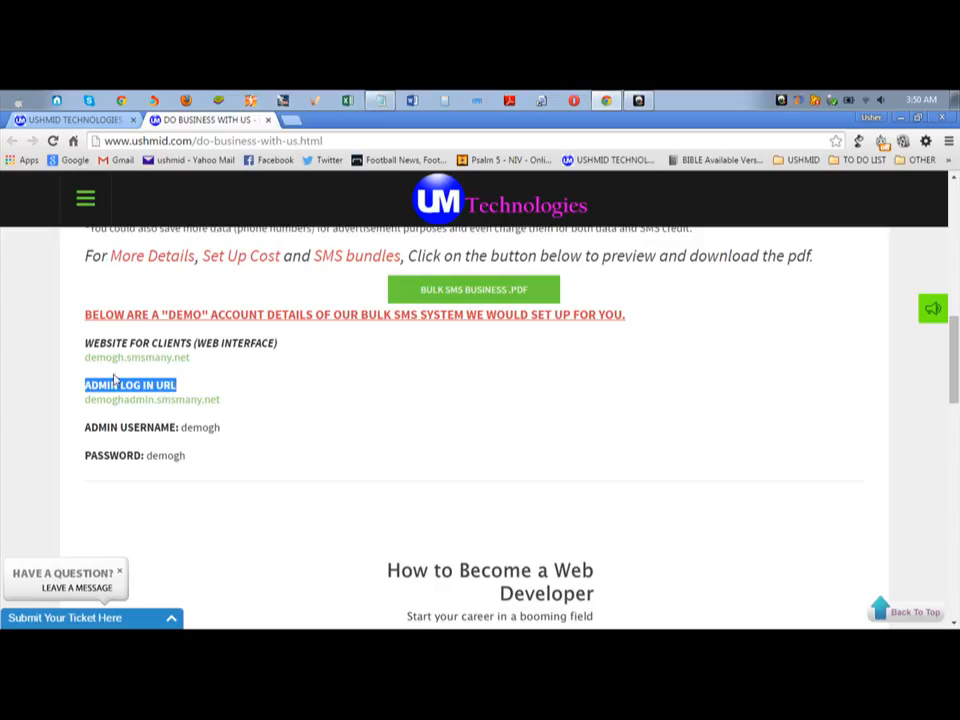
{"action": "left_click_drag", "start_coordinate": [84, 348], "coordinate": [277, 342]}
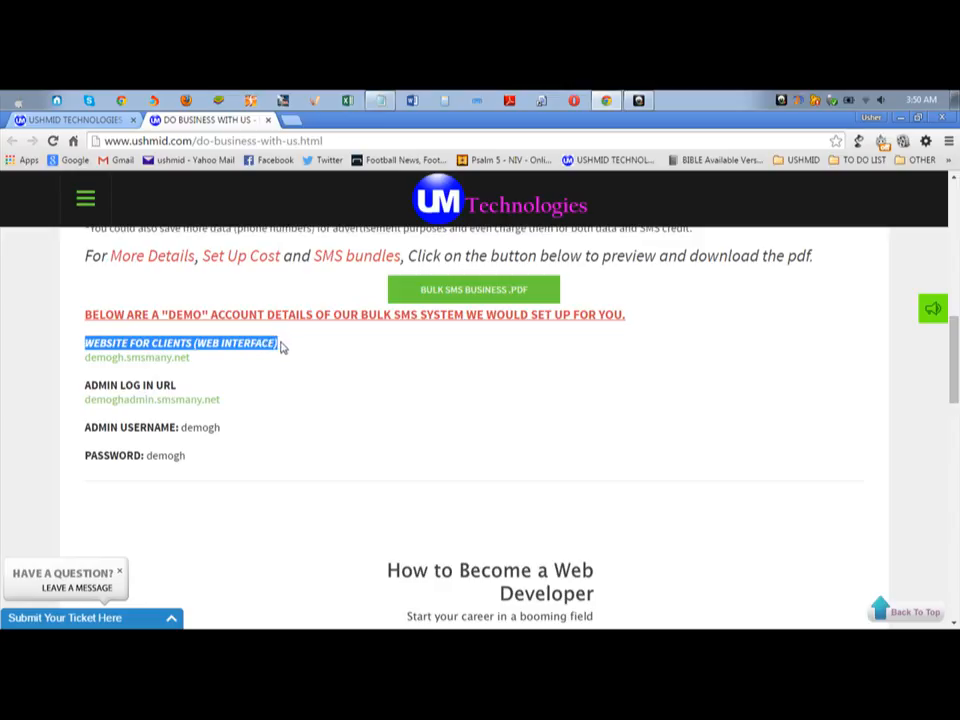
{"action": "left_click", "coordinate": [296, 369]}
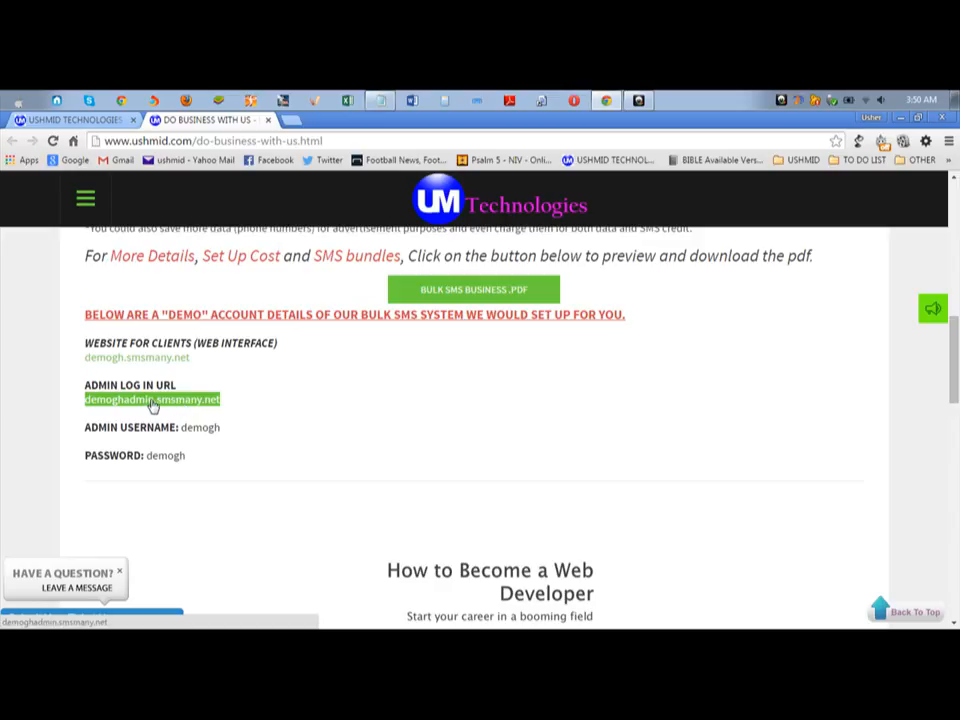
{"action": "left_click", "coordinate": [152, 403]}
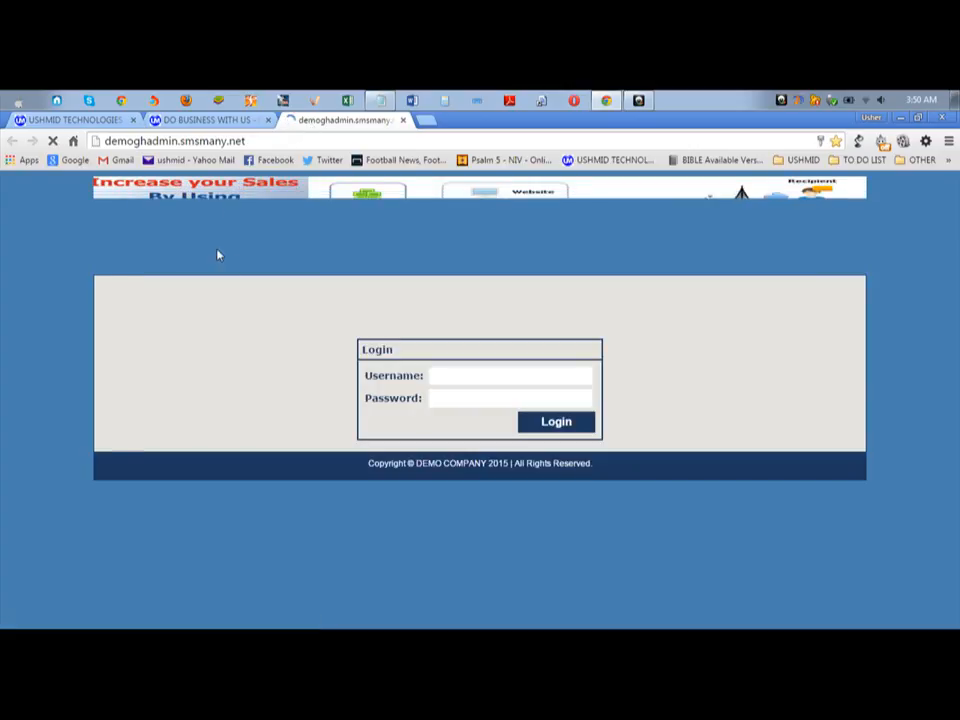
Examine the admin login page's subdomain and domain name, and the company name in its copyright line
{"action": "left_click_drag", "start_coordinate": [245, 141], "coordinate": [180, 141]}
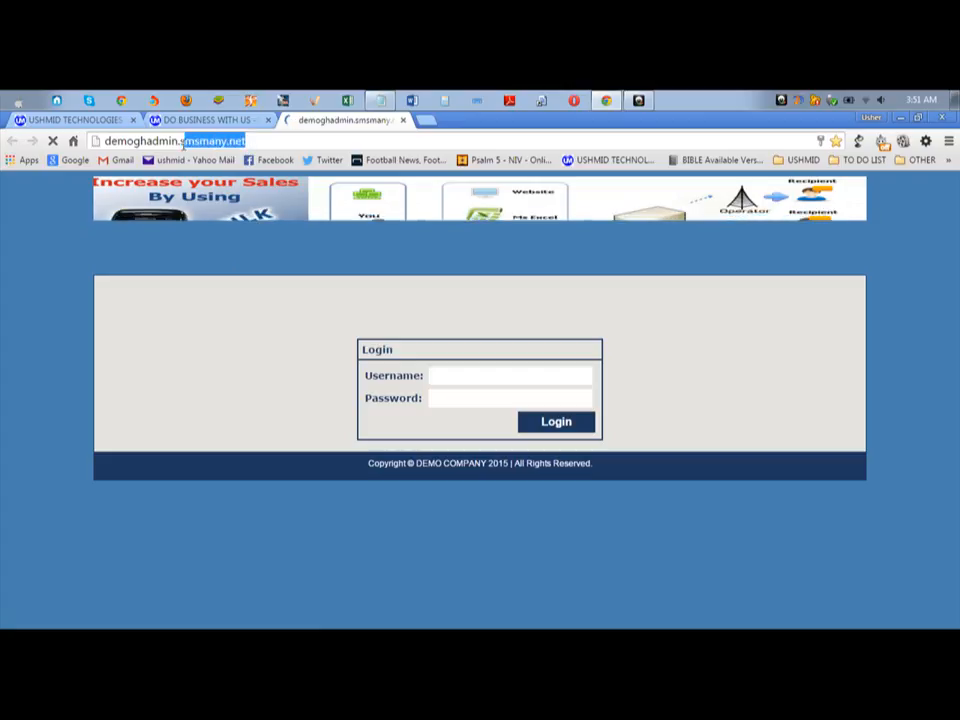
{"action": "left_click", "coordinate": [142, 361]}
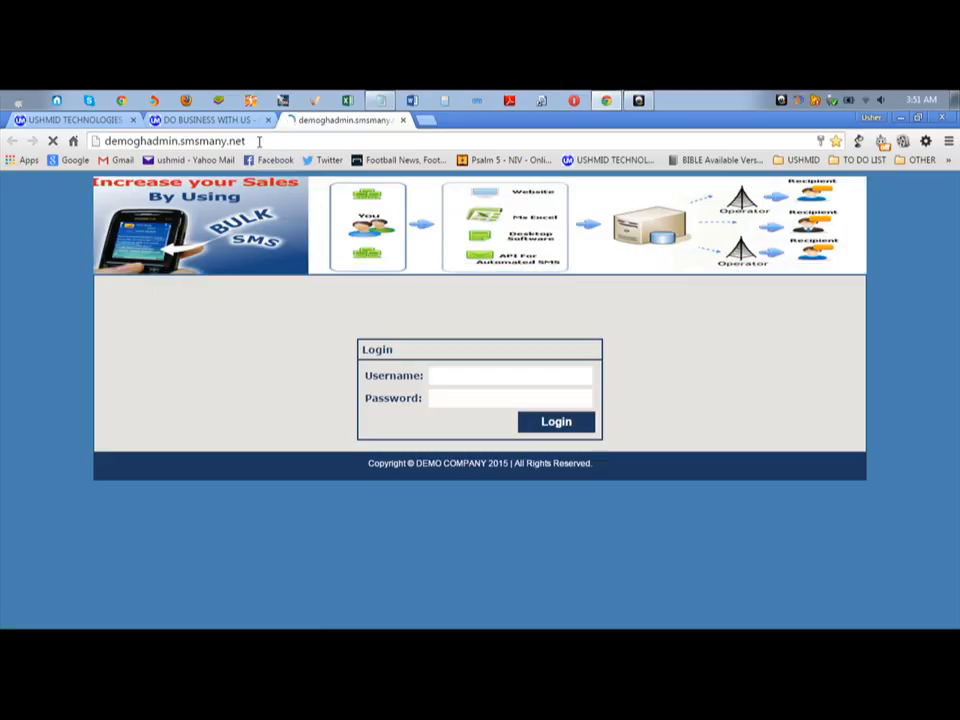
{"action": "left_click_drag", "start_coordinate": [250, 141], "coordinate": [184, 146]}
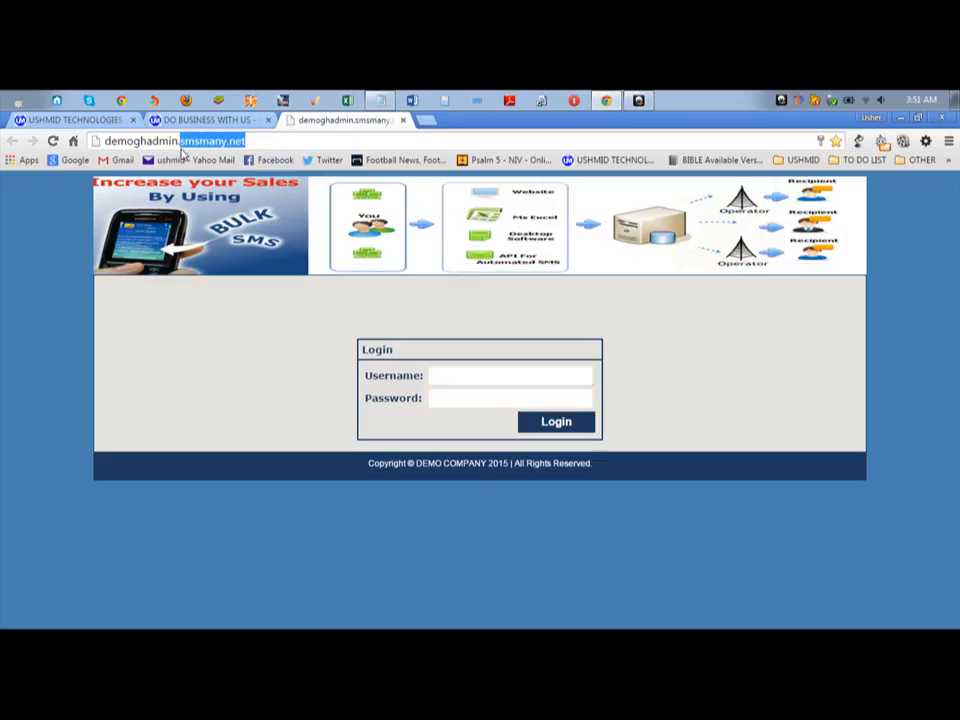
{"action": "left_click", "coordinate": [198, 371]}
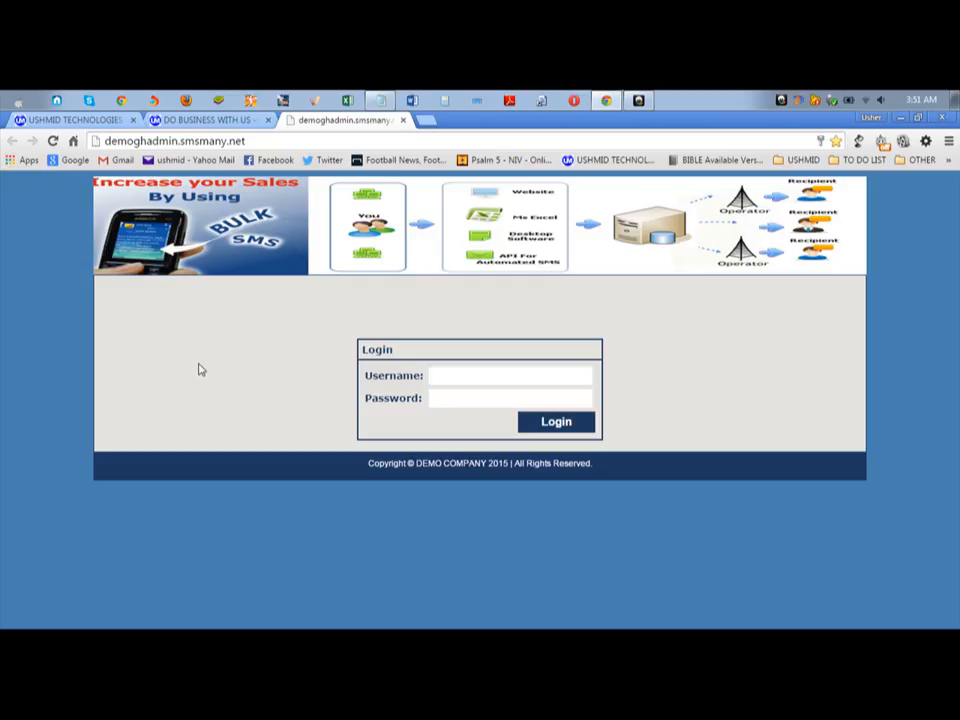
{"action": "left_click_drag", "start_coordinate": [250, 141], "coordinate": [181, 145]}
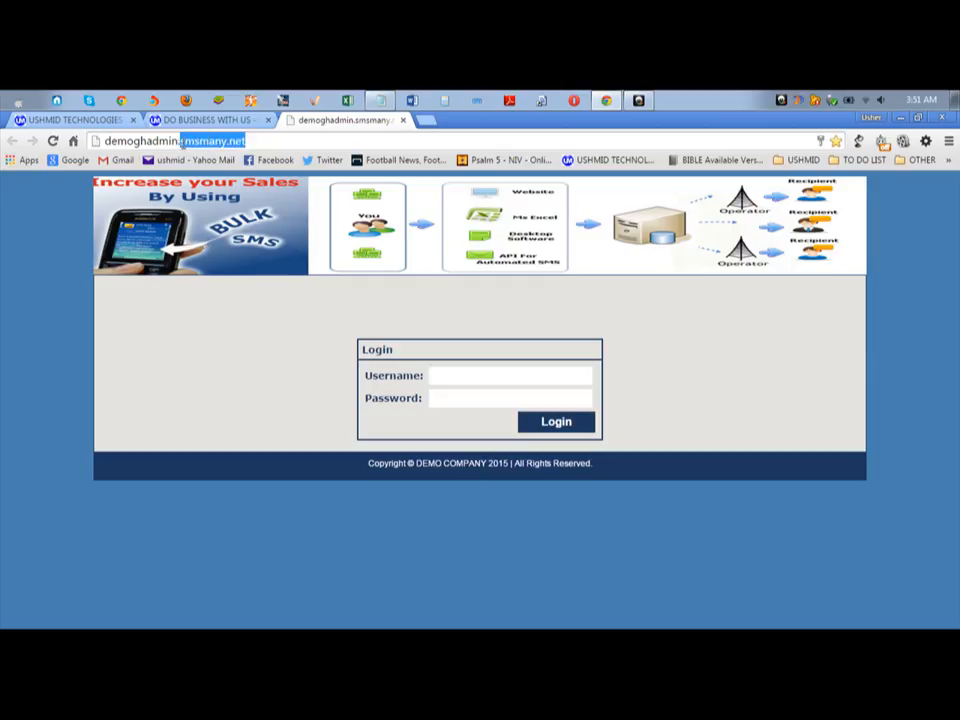
{"action": "left_click", "coordinate": [163, 358]}
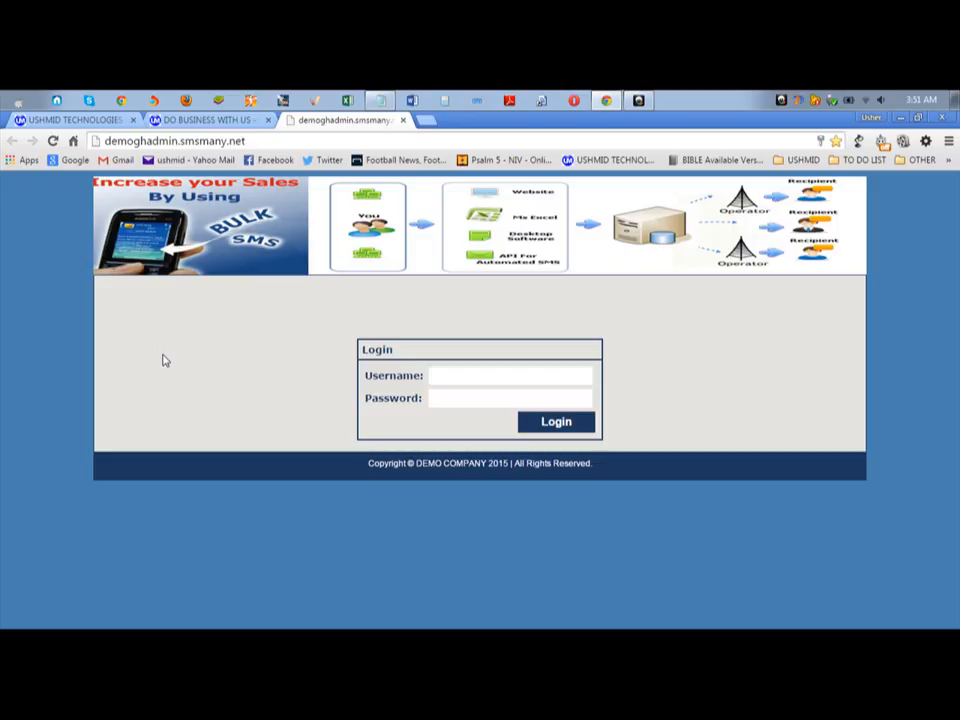
{"action": "left_click_drag", "start_coordinate": [178, 140], "coordinate": [105, 141]}
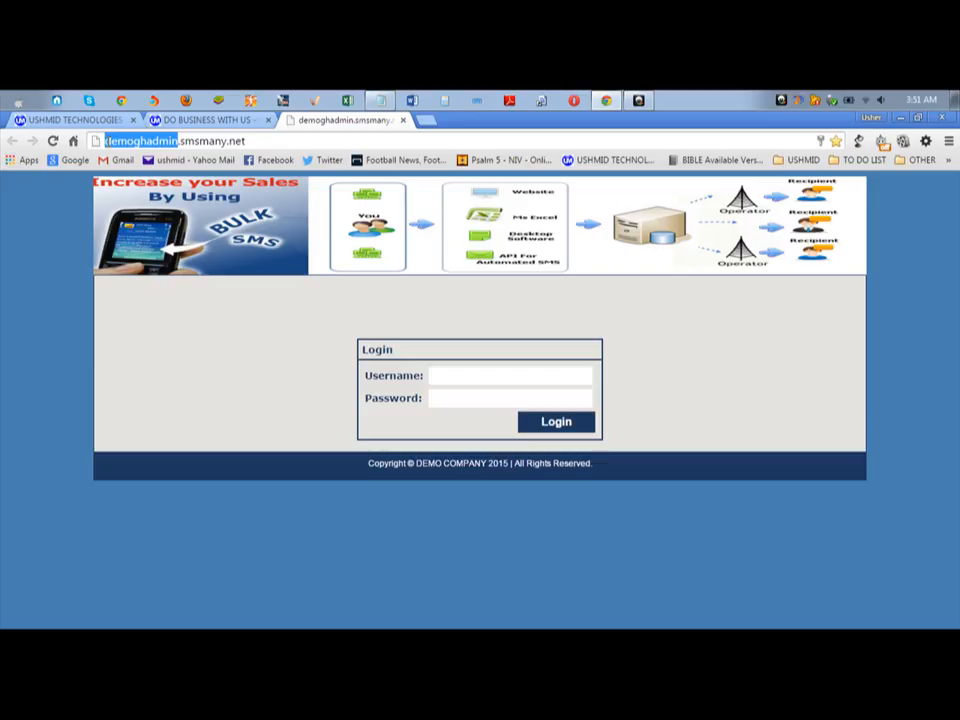
{"action": "left_click_drag", "start_coordinate": [409, 466], "coordinate": [430, 468]}
{"action": "left_click", "coordinate": [436, 475]}
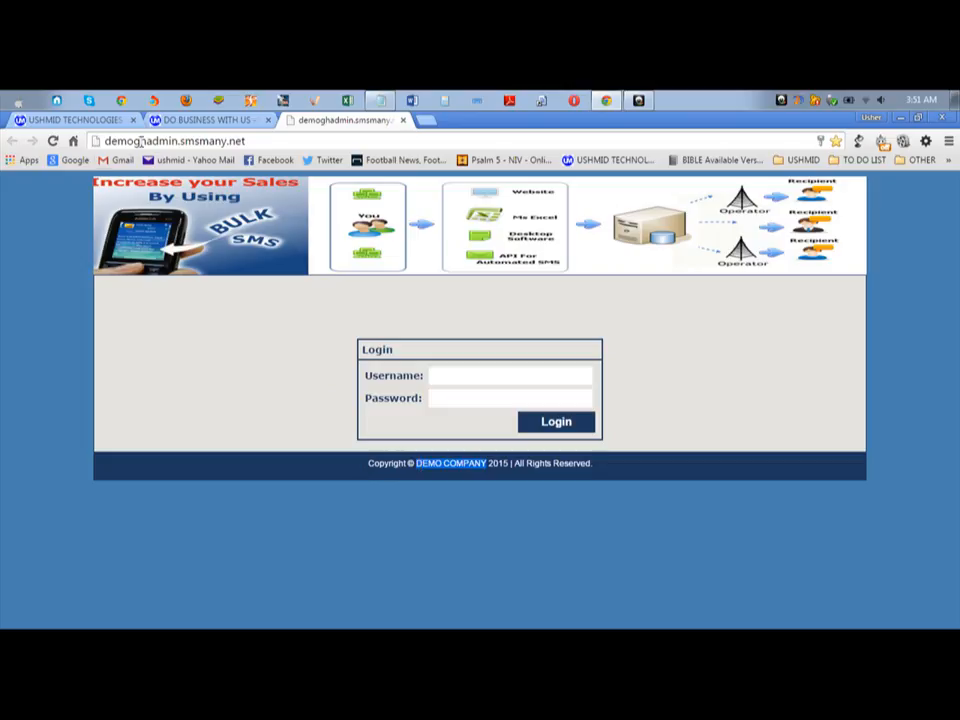
{"action": "left_click_drag", "start_coordinate": [147, 141], "coordinate": [98, 141]}
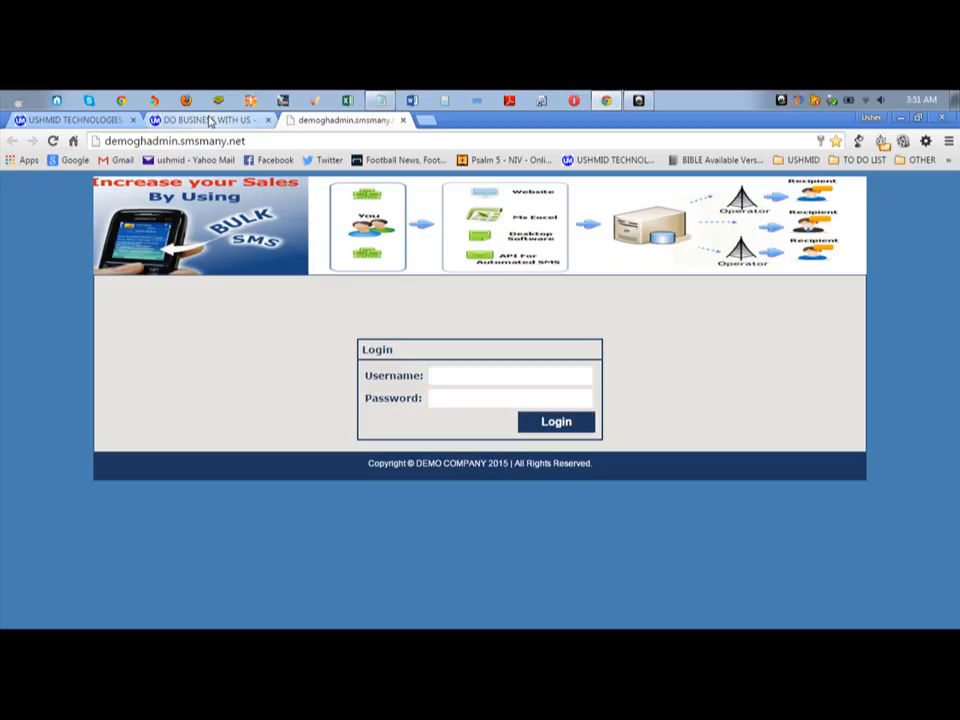
Copy the admin username from the demo account details and paste it into the admin login form's Username field
{"action": "left_click", "coordinate": [210, 120]}
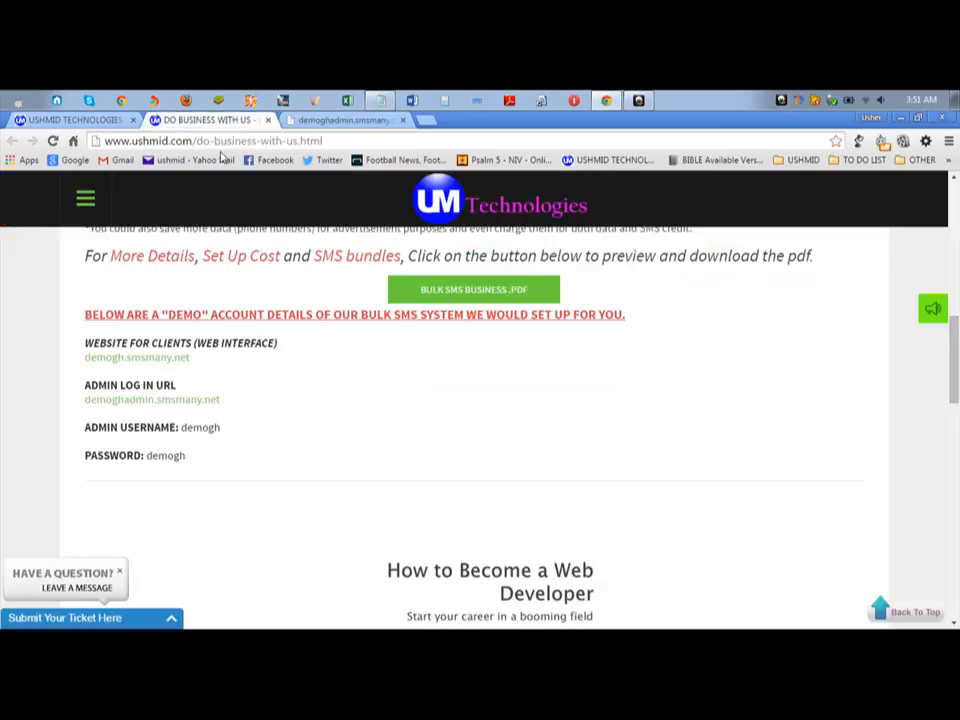
{"action": "left_click_drag", "start_coordinate": [222, 432], "coordinate": [185, 428]}
{"action": "right_click", "coordinate": [200, 428]}
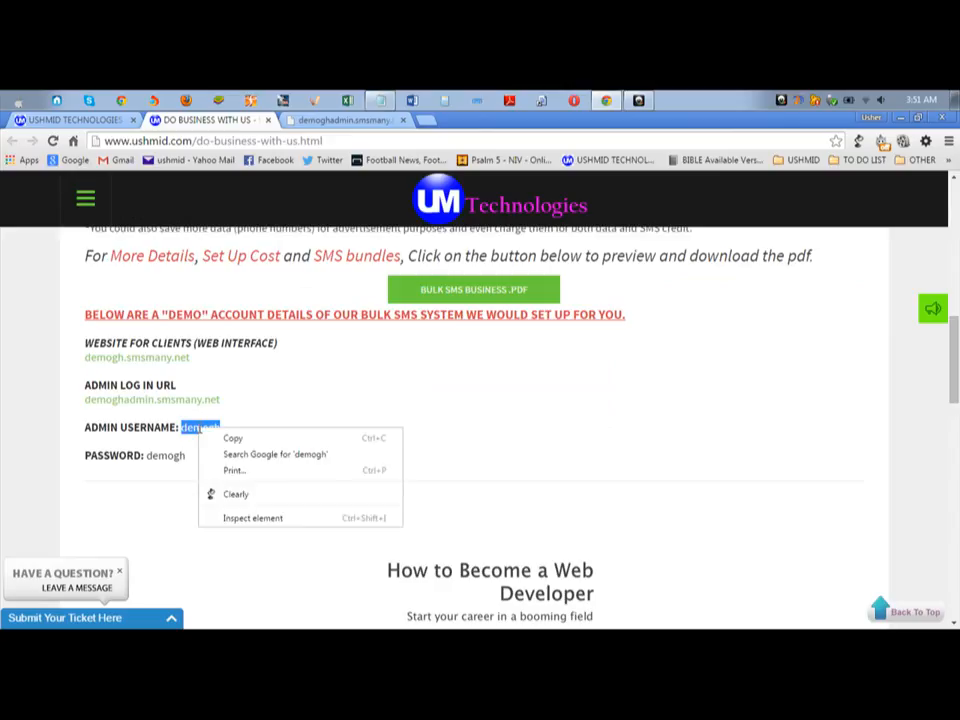
{"action": "left_click", "coordinate": [233, 439]}
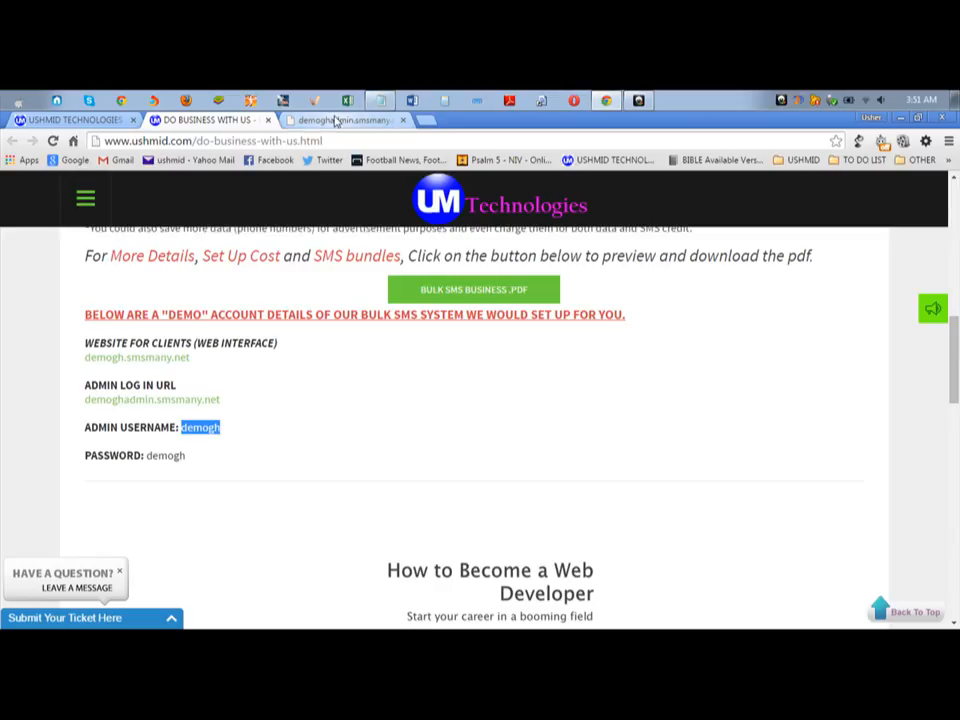
{"action": "right_click", "coordinate": [206, 428]}
{"action": "left_click", "coordinate": [235, 440]}
{"action": "left_click", "coordinate": [345, 120]}
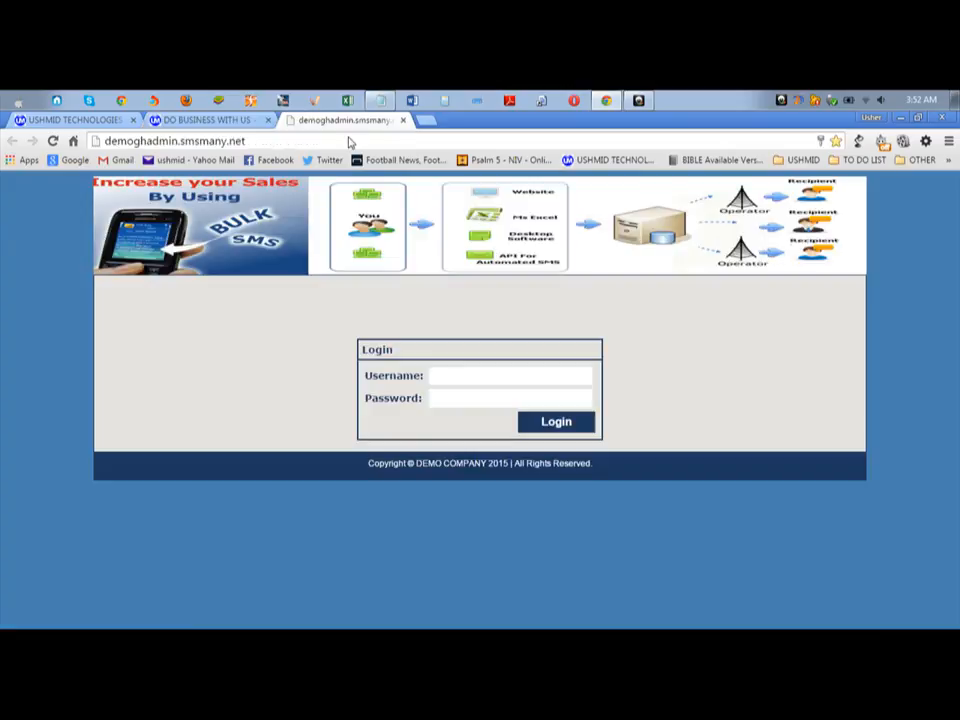
{"action": "right_click", "coordinate": [446, 378]}
{"action": "left_click", "coordinate": [481, 462]}
Fill in the account password and log in to the admin system, declining to save the password in the browser
{"action": "left_click", "coordinate": [461, 401]}
{"action": "left_click", "coordinate": [208, 122]}
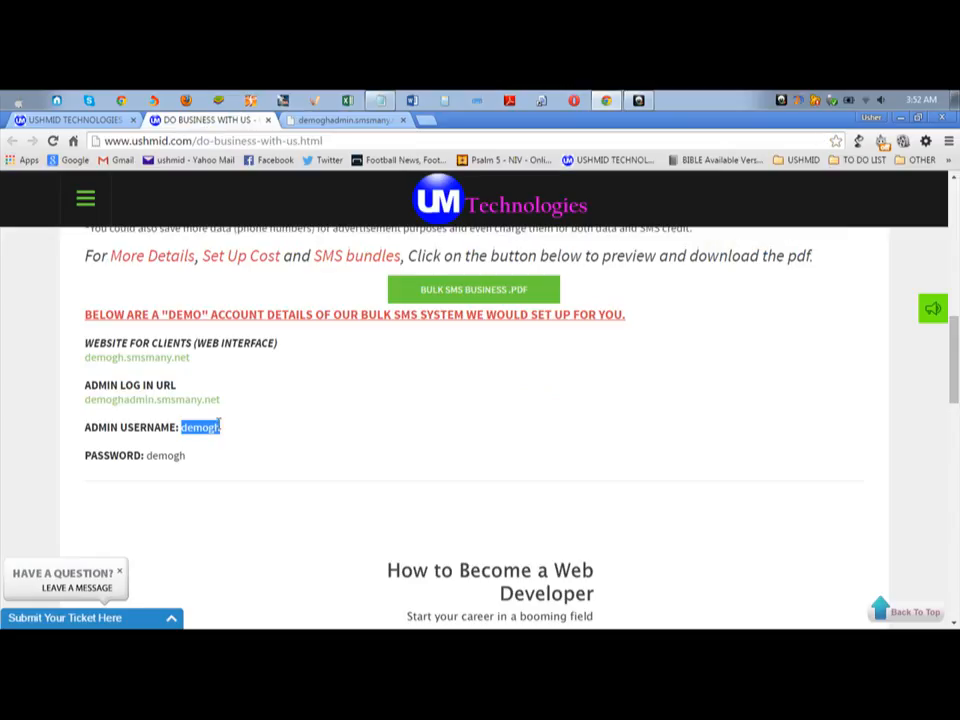
{"action": "triple_click", "coordinate": [186, 458]}
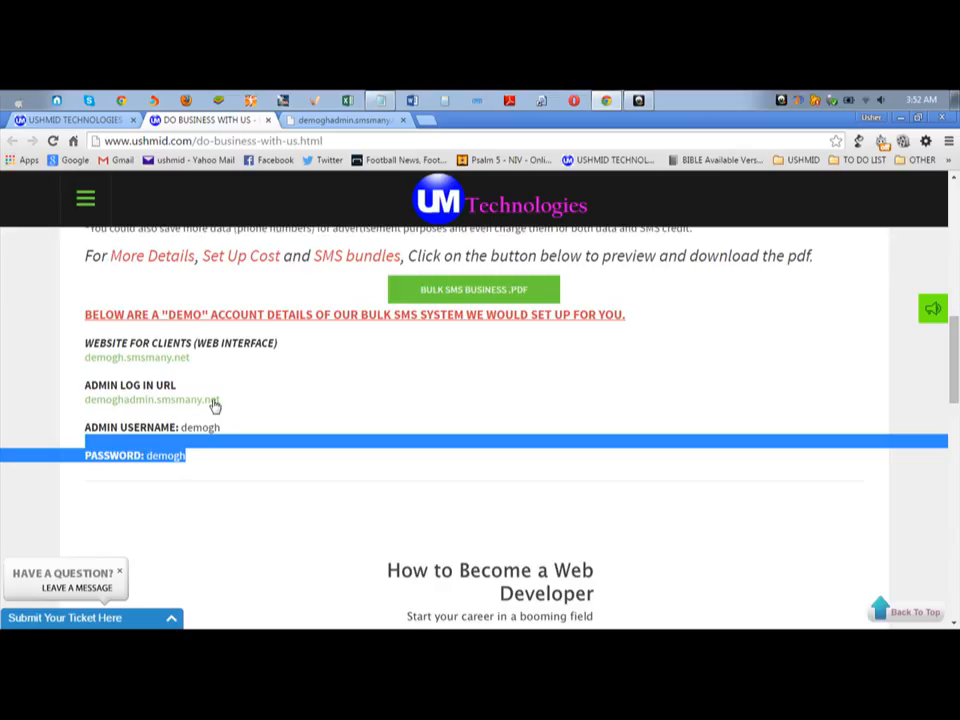
{"action": "left_click", "coordinate": [321, 122]}
{"action": "right_click", "coordinate": [450, 397]}
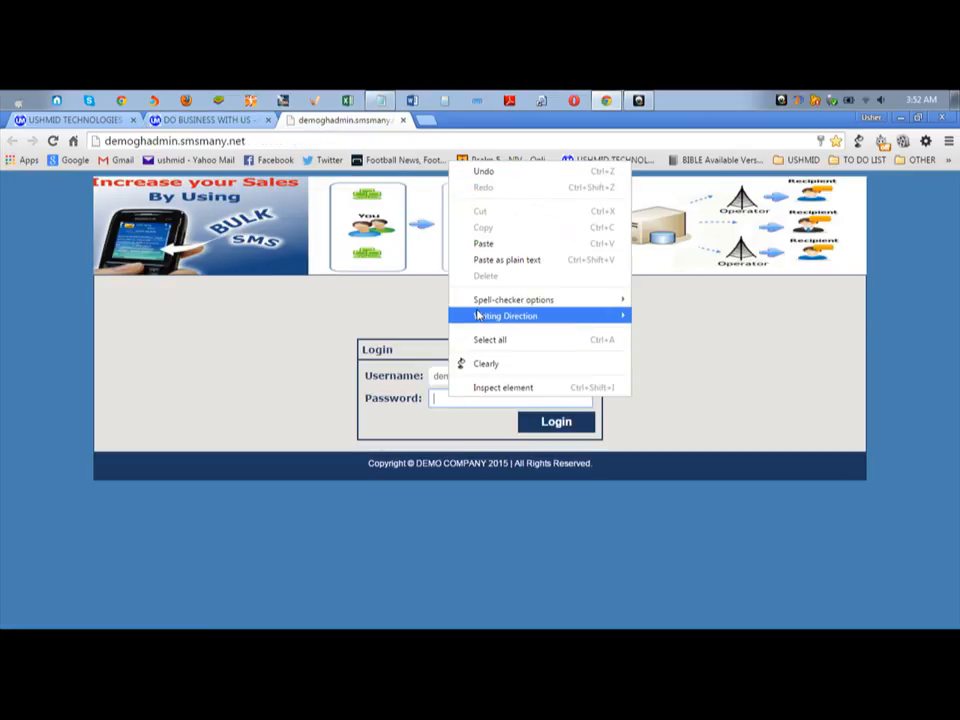
{"action": "left_click", "coordinate": [478, 242]}
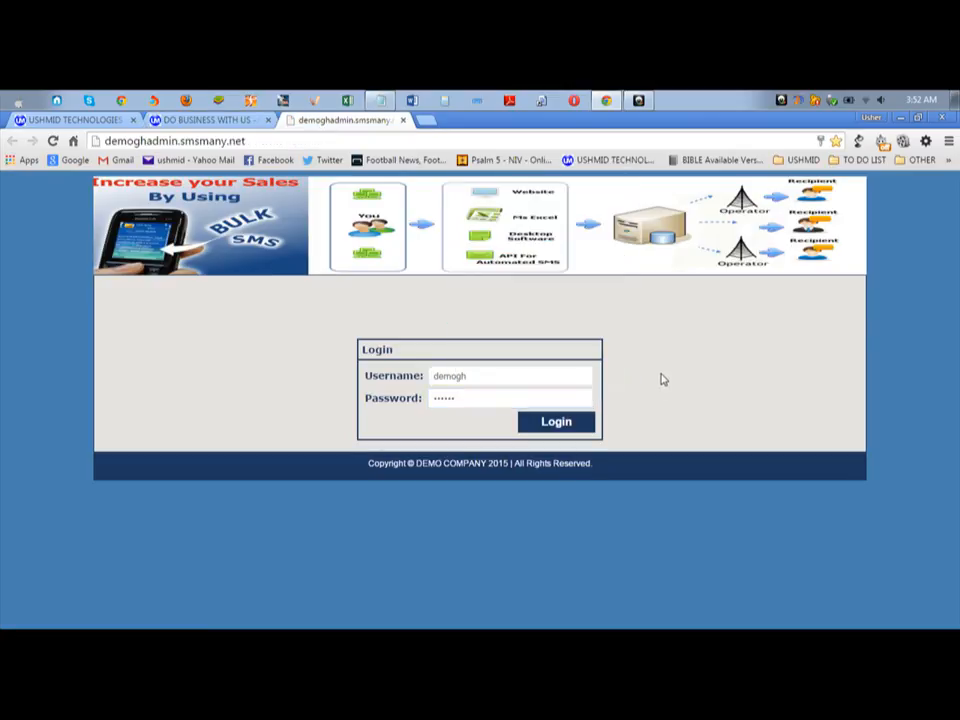
{"action": "left_click", "coordinate": [564, 424]}
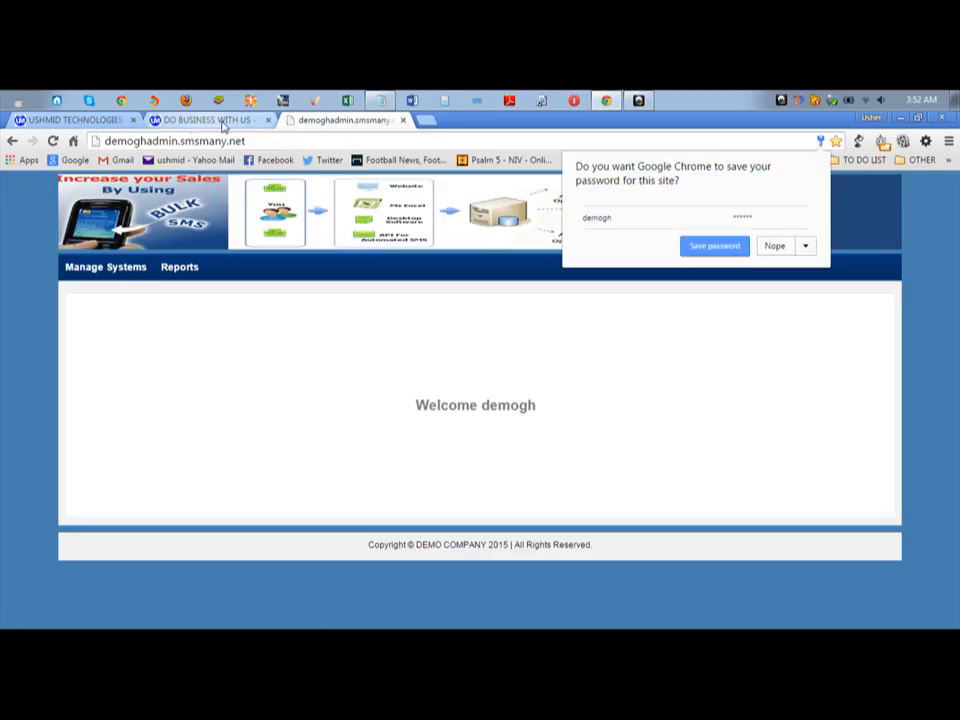
{"action": "left_click", "coordinate": [779, 249]}
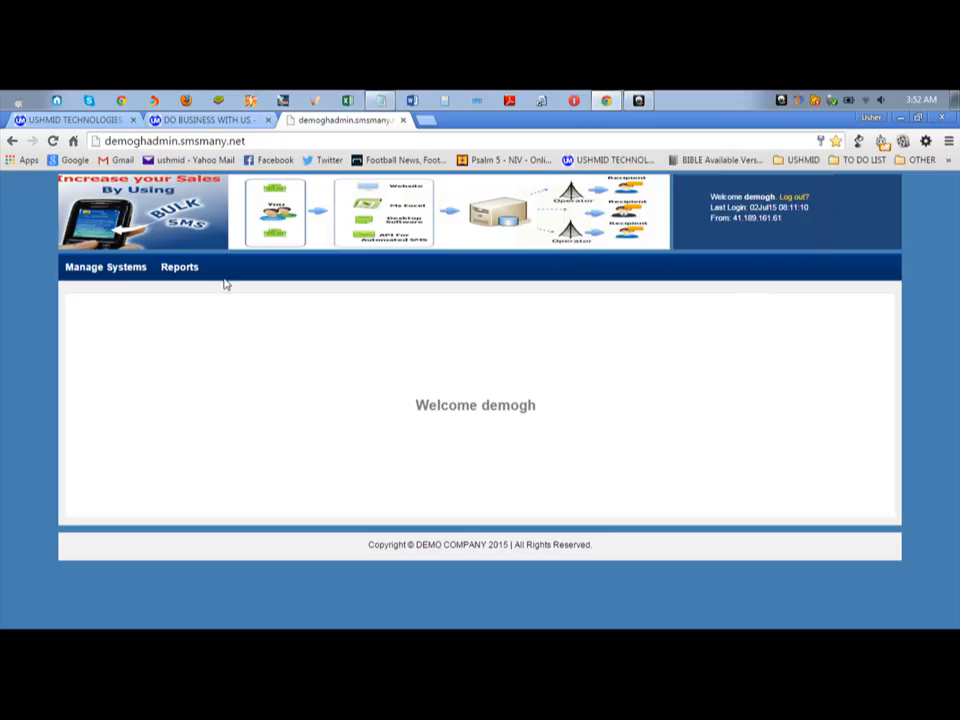
{"action": "left_click", "coordinate": [206, 119]}
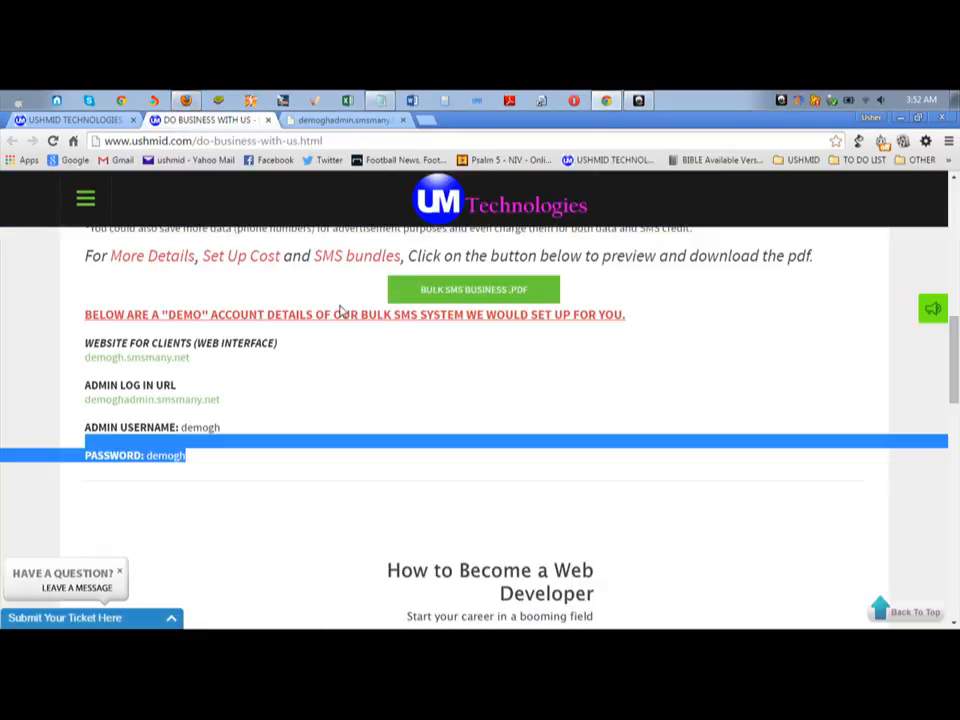
{"action": "left_click", "coordinate": [188, 101]}
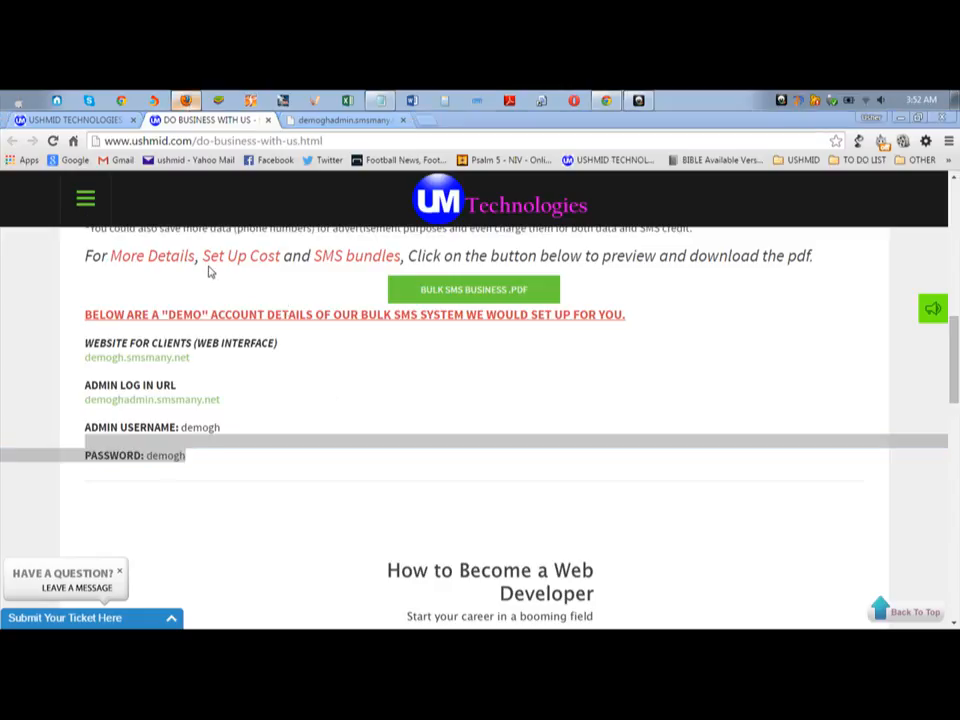
{"action": "left_click", "coordinate": [332, 384]}
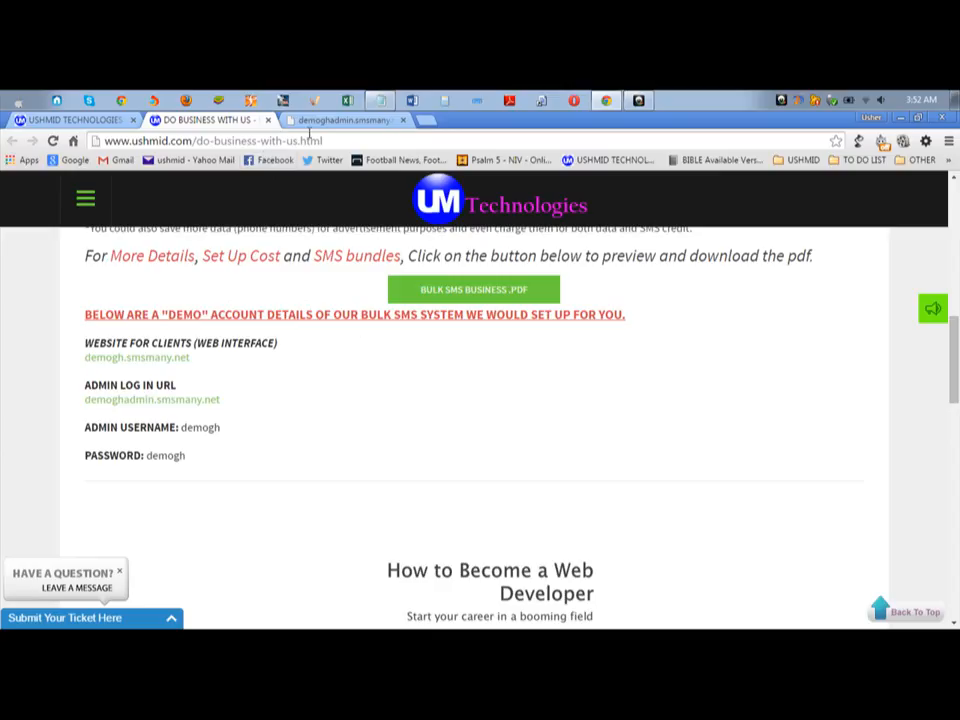
{"action": "left_click", "coordinate": [322, 120]}
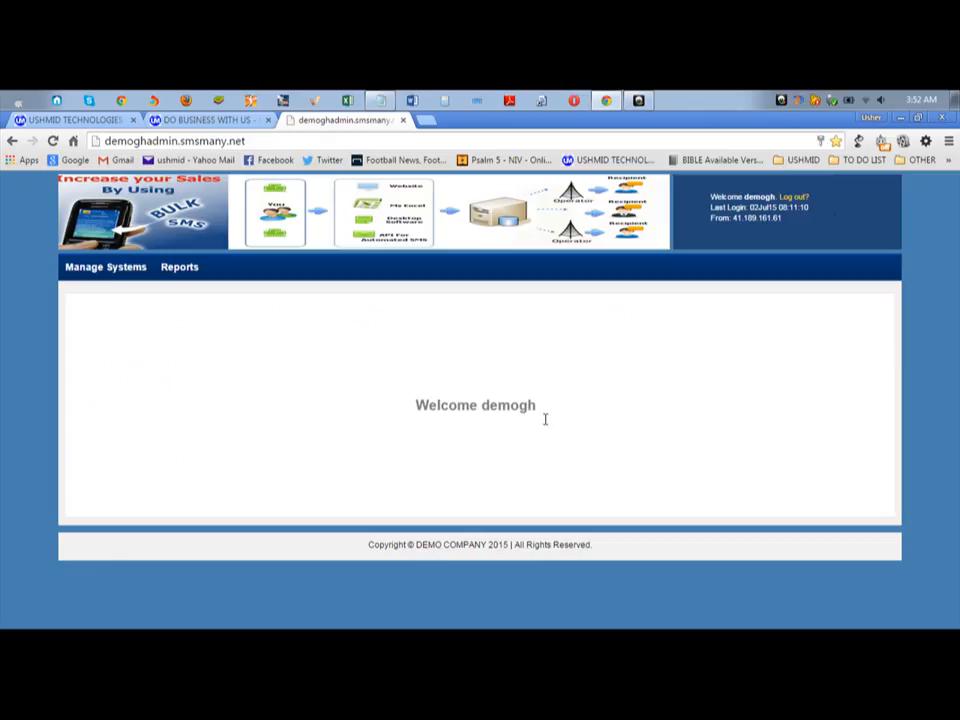
Examine the admin welcome page and the functions offered under Manage Systems and Reports
{"action": "left_click_drag", "start_coordinate": [548, 424], "coordinate": [354, 441]}
{"action": "left_click", "coordinate": [350, 445]}
{"action": "mouse_move", "coordinate": [100, 272]}
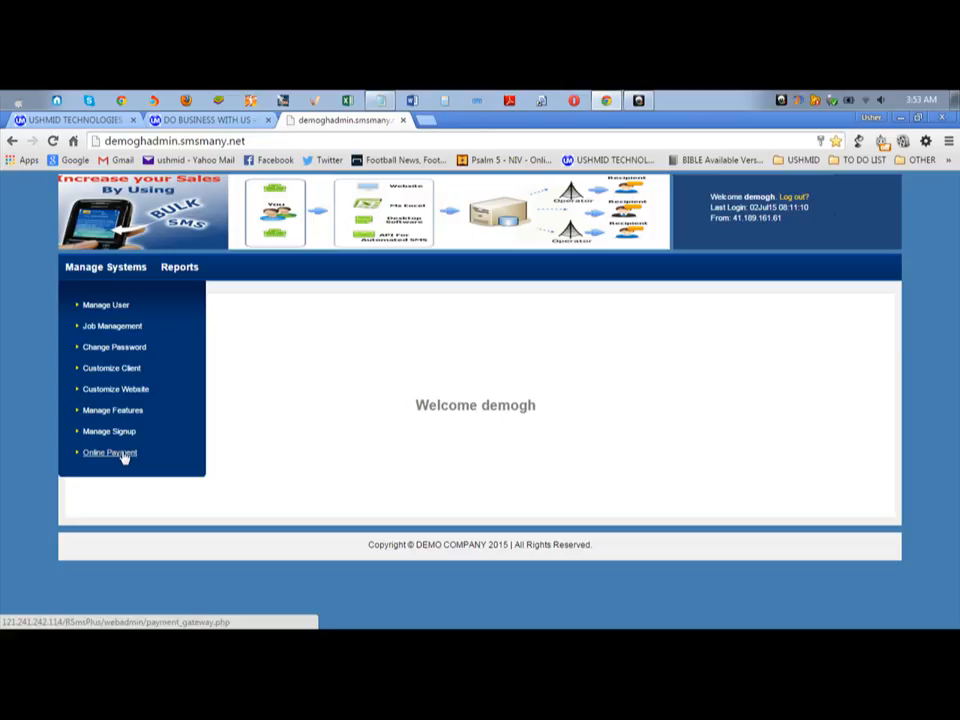
{"action": "mouse_move", "coordinate": [193, 268]}
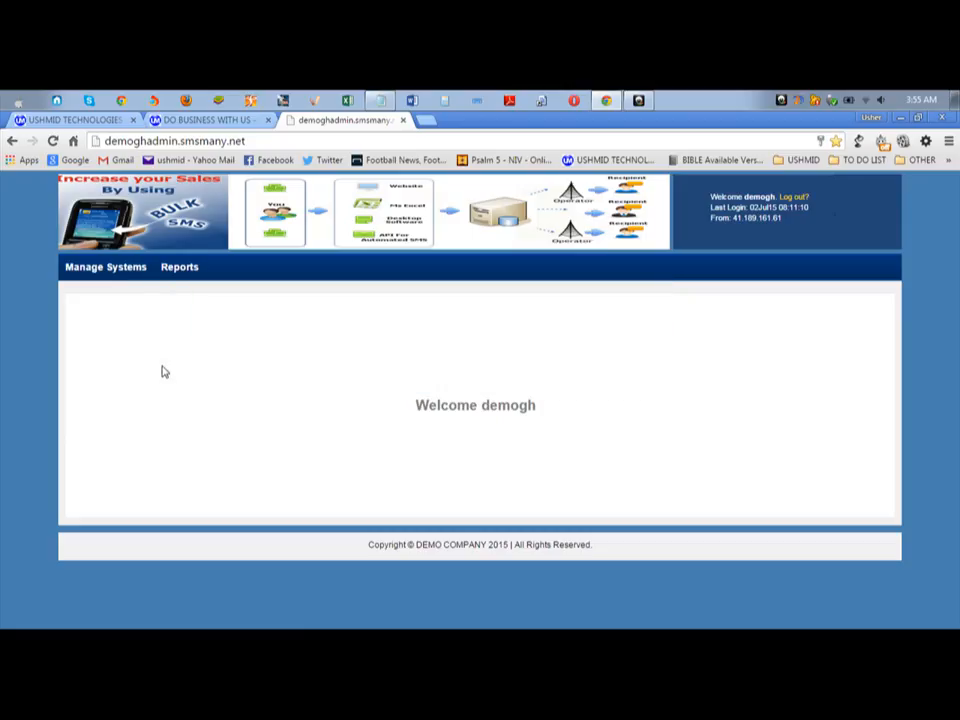
{"action": "mouse_move", "coordinate": [97, 278]}
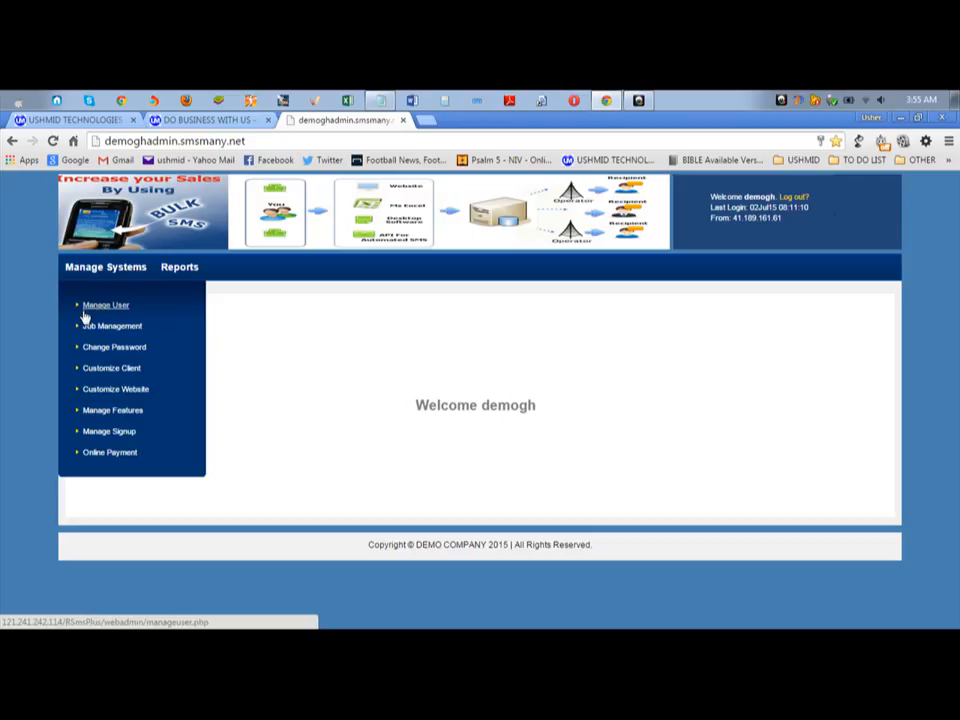
Open the clients' website demogh.smsmany.net from the demo account details on the Do Business With Us page
{"action": "left_click", "coordinate": [207, 120]}
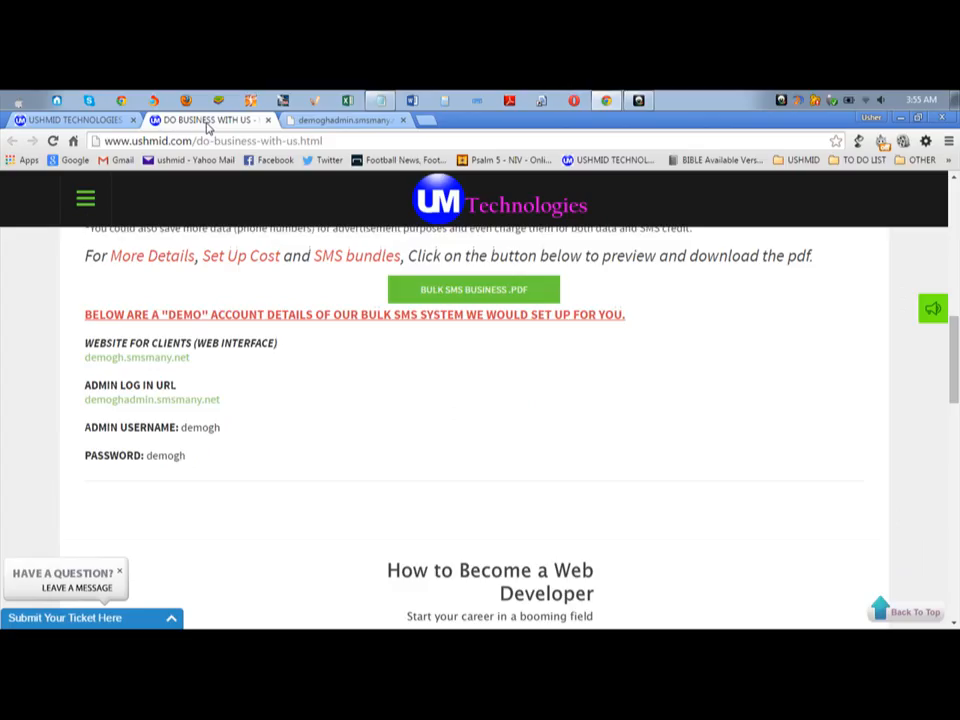
{"action": "left_click", "coordinate": [325, 125]}
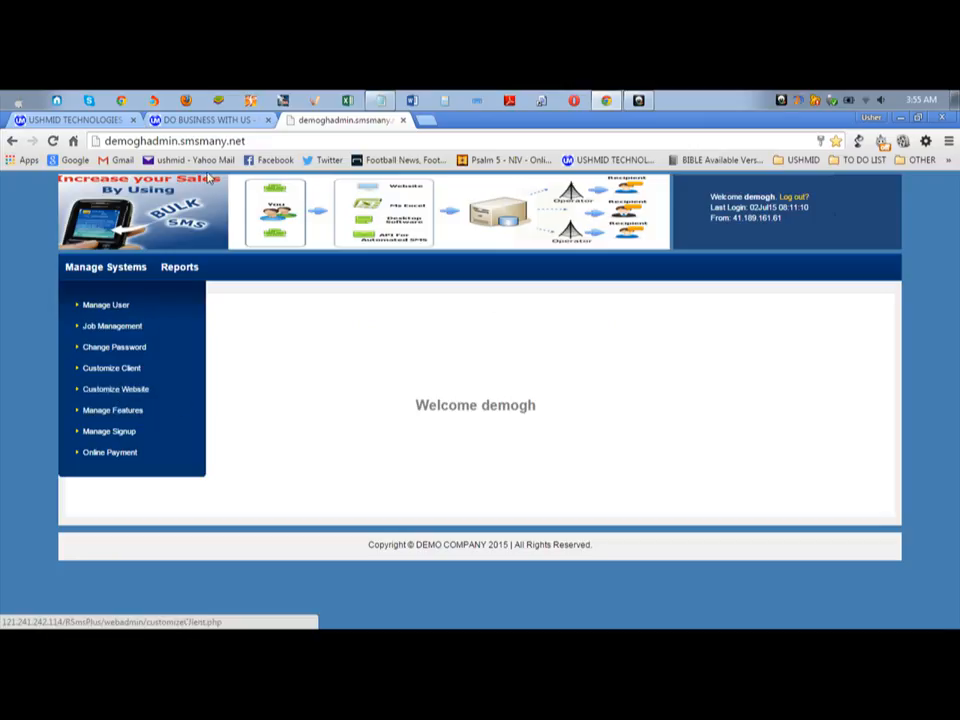
{"action": "left_click", "coordinate": [204, 122]}
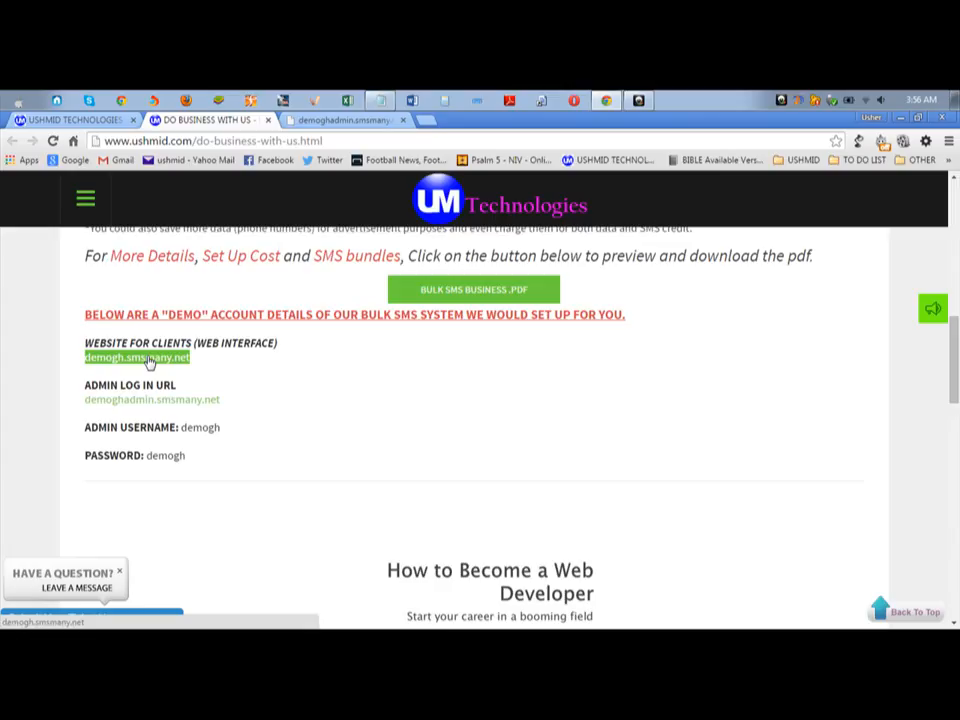
{"action": "left_click", "coordinate": [145, 362]}
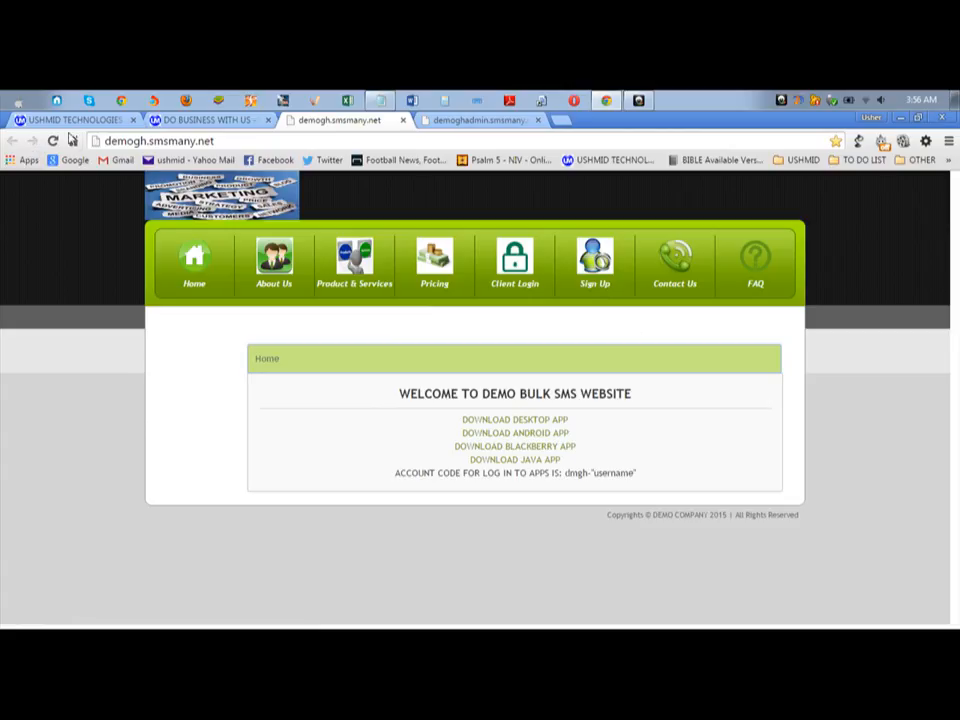
Look over the start of the Do Business With Us page and the welcome heading of the demo client website
{"action": "left_click", "coordinate": [180, 122]}
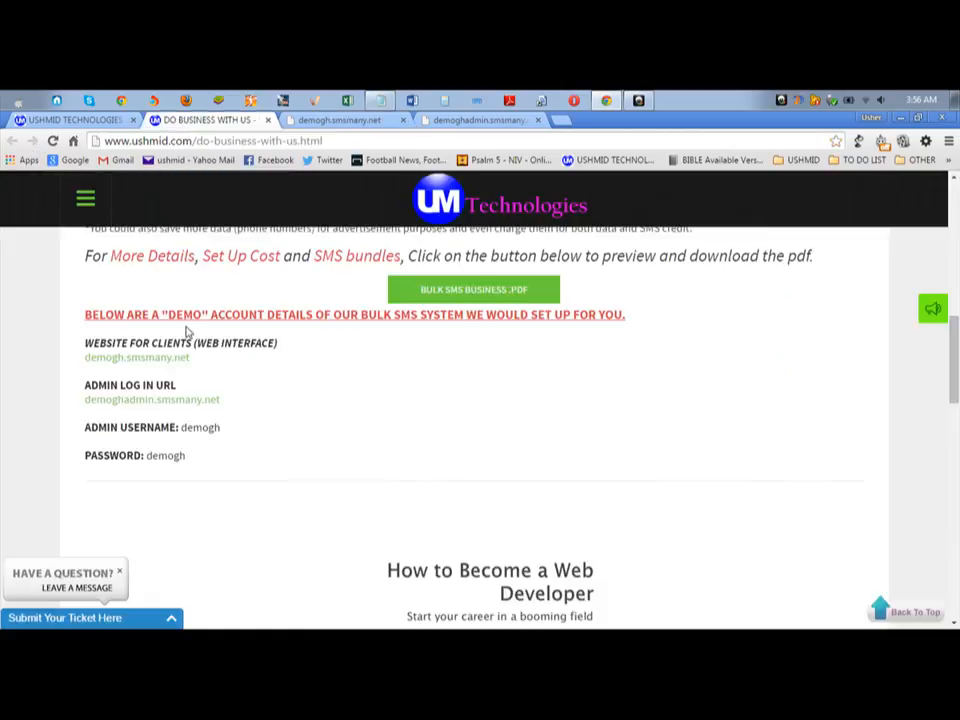
{"action": "scroll", "coordinate": [187, 322], "scroll_direction": "up", "scroll_amount": 3}
{"action": "scroll", "coordinate": [187, 322], "scroll_direction": "up", "scroll_amount": 5}
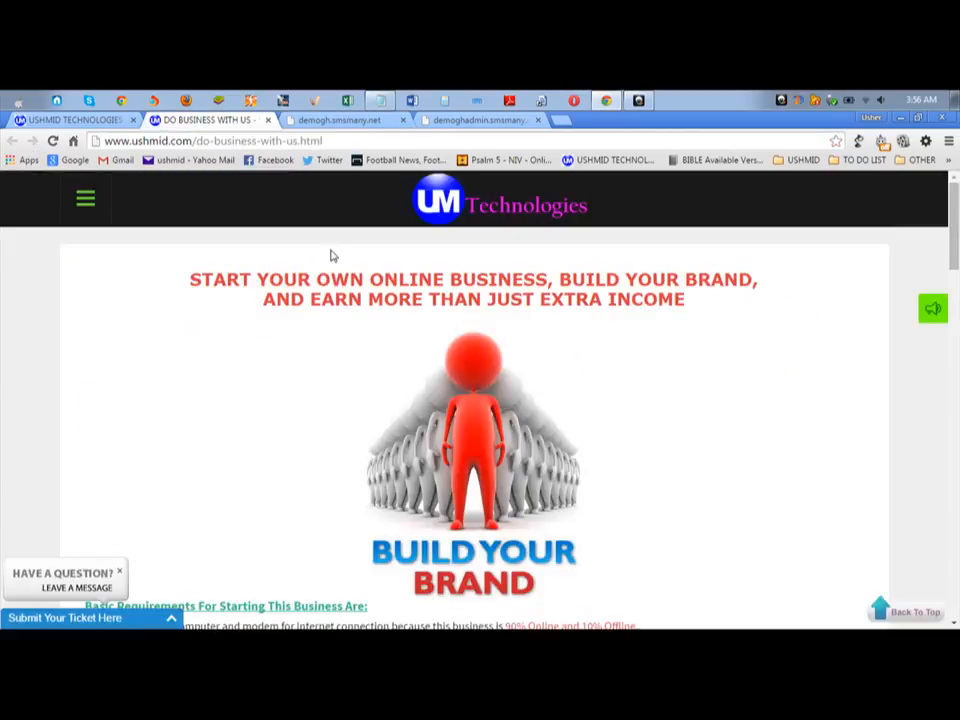
{"action": "left_click", "coordinate": [358, 121]}
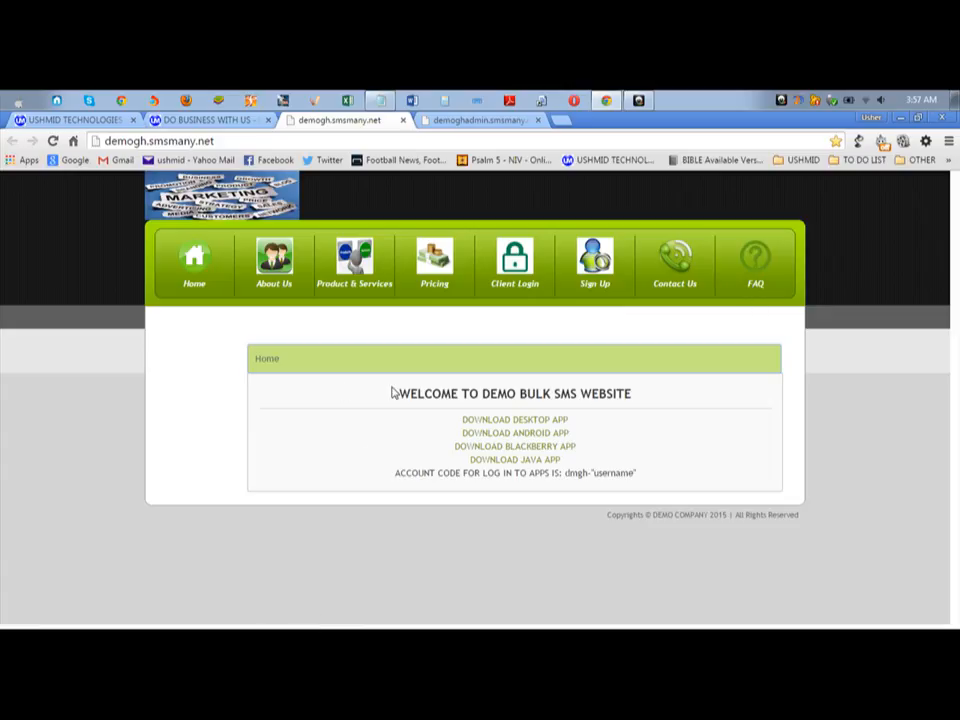
{"action": "left_click_drag", "start_coordinate": [395, 393], "coordinate": [626, 392]}
{"action": "left_click", "coordinate": [624, 400]}
Examine the account code format for logging in to the apps, including its prefix and username part, on the client website's home page
{"action": "double_click", "coordinate": [596, 476]}
{"action": "left_click", "coordinate": [572, 495]}
{"action": "double_click", "coordinate": [586, 474]}
{"action": "left_click", "coordinate": [572, 500]}
{"action": "left_click_drag", "start_coordinate": [566, 474], "coordinate": [588, 474]}
{"action": "left_click", "coordinate": [579, 499]}
{"action": "left_click_drag", "start_coordinate": [589, 472], "coordinate": [567, 473]}
{"action": "left_click", "coordinate": [570, 499]}
{"action": "mouse_move", "coordinate": [577, 473]}
{"action": "left_mouse_down"}
{"action": "mouse_move", "coordinate": [566, 473]}
{"action": "mouse_move", "coordinate": [588, 476]}
{"action": "left_mouse_up"}
{"action": "left_click", "coordinate": [592, 479]}
{"action": "left_click_drag", "start_coordinate": [588, 474], "coordinate": [574, 522]}
{"action": "left_click", "coordinate": [579, 473]}
{"action": "left_click_drag", "start_coordinate": [588, 476], "coordinate": [567, 478]}
{"action": "left_click", "coordinate": [590, 474]}
{"action": "left_click_drag", "start_coordinate": [591, 473], "coordinate": [613, 472]}
{"action": "left_click", "coordinate": [598, 474]}
{"action": "left_click", "coordinate": [613, 437]}
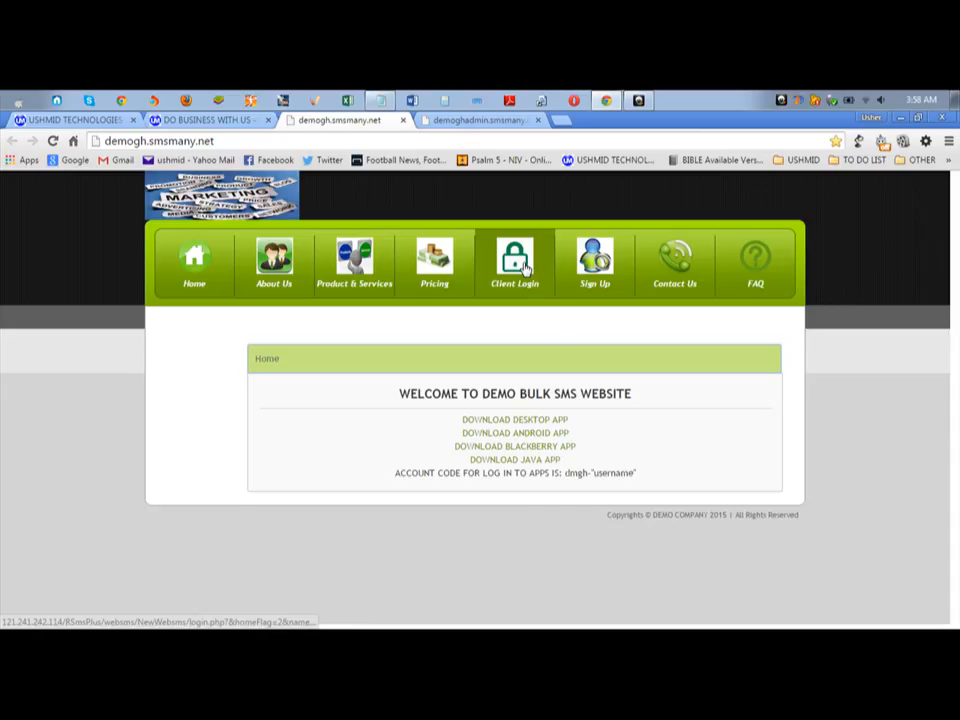
{"action": "left_click_drag", "start_coordinate": [603, 434], "coordinate": [610, 449]}
{"action": "left_click", "coordinate": [613, 478]}
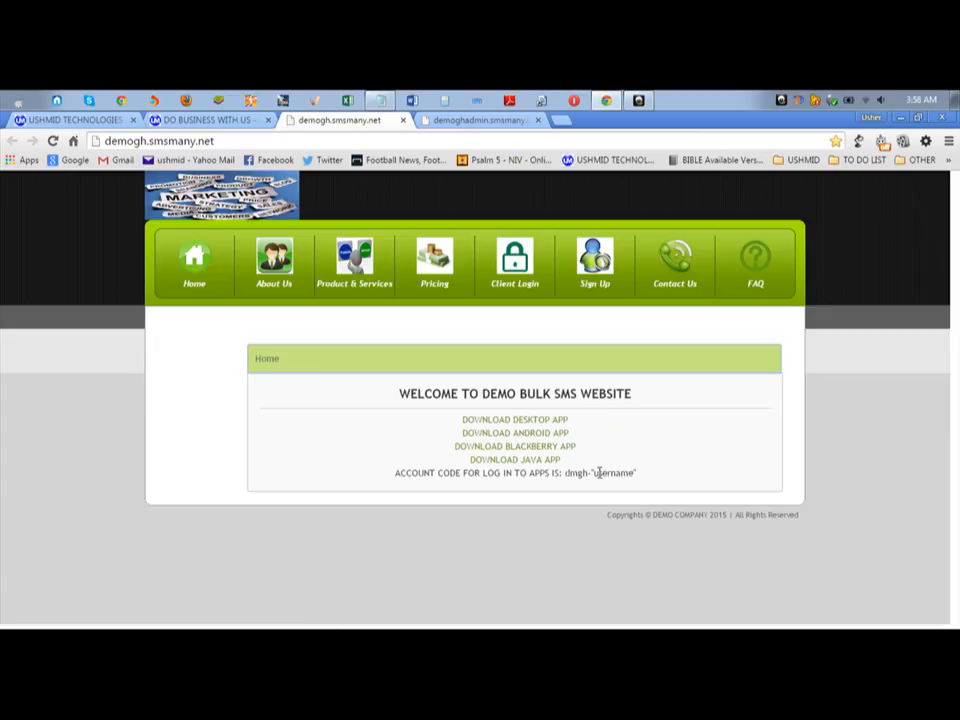
Open the client website's Client Login page and examine its login form
{"action": "left_click", "coordinate": [517, 262]}
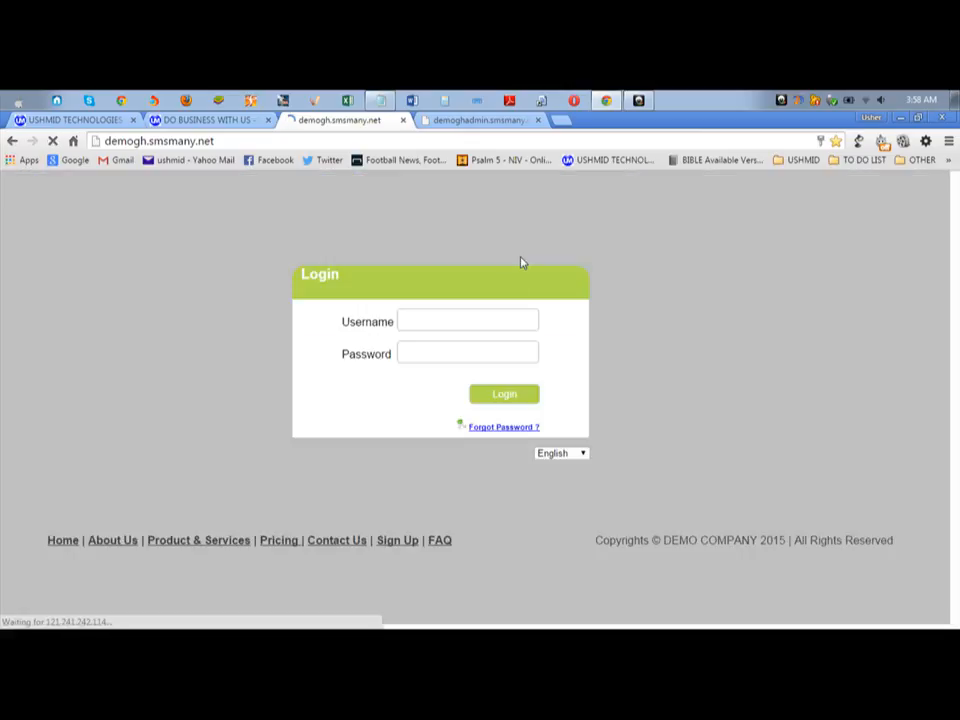
{"action": "left_click", "coordinate": [445, 317]}
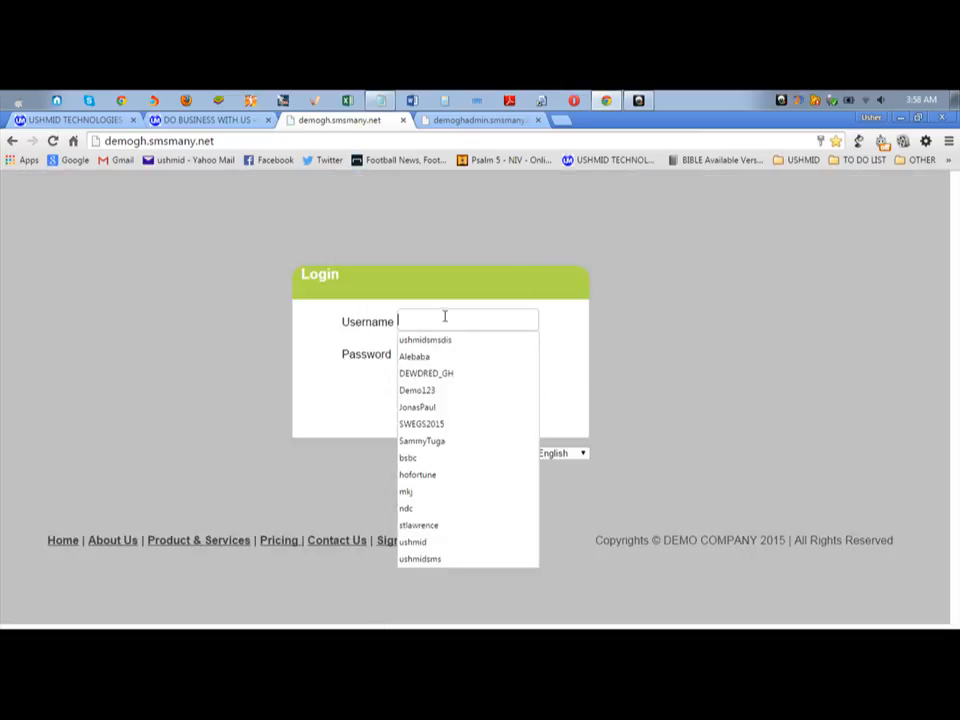
{"action": "left_click", "coordinate": [672, 323]}
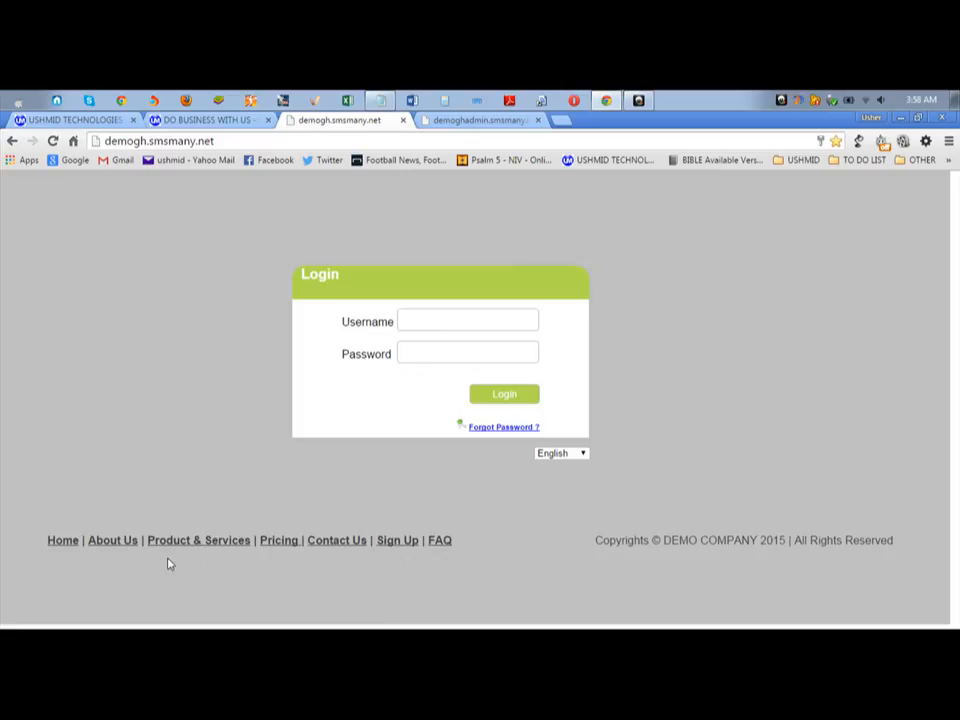
Open the client website's Sign Up page and examine the fields of its registration form
{"action": "left_click", "coordinate": [402, 545]}
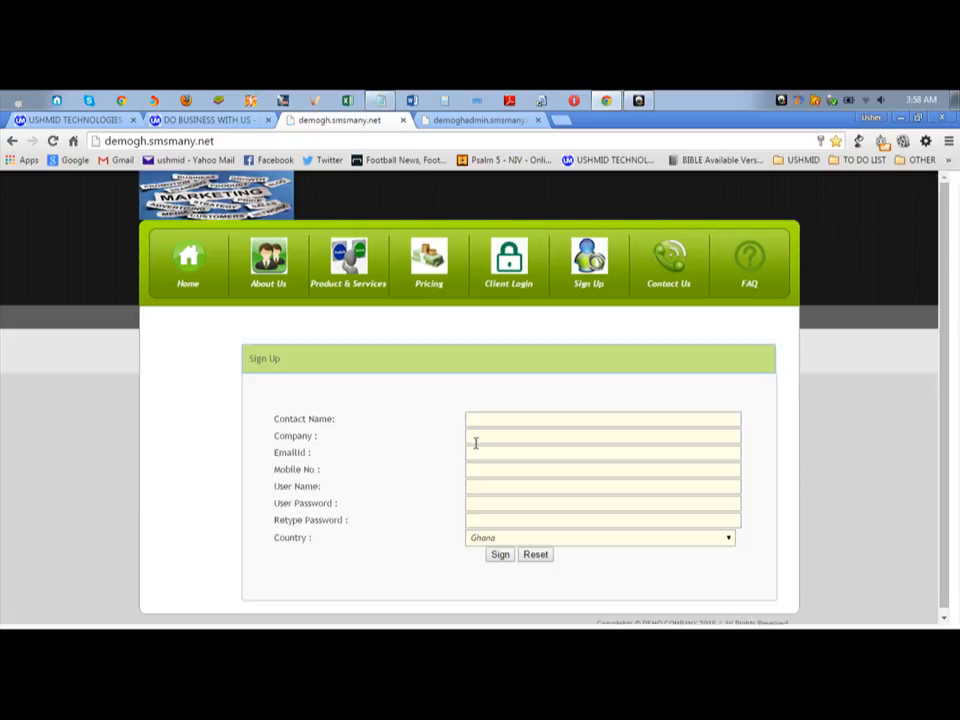
{"action": "left_click", "coordinate": [489, 452]}
{"action": "left_click", "coordinate": [485, 488]}
Return to the admin site and open Manage User
{"action": "left_click", "coordinate": [456, 122]}
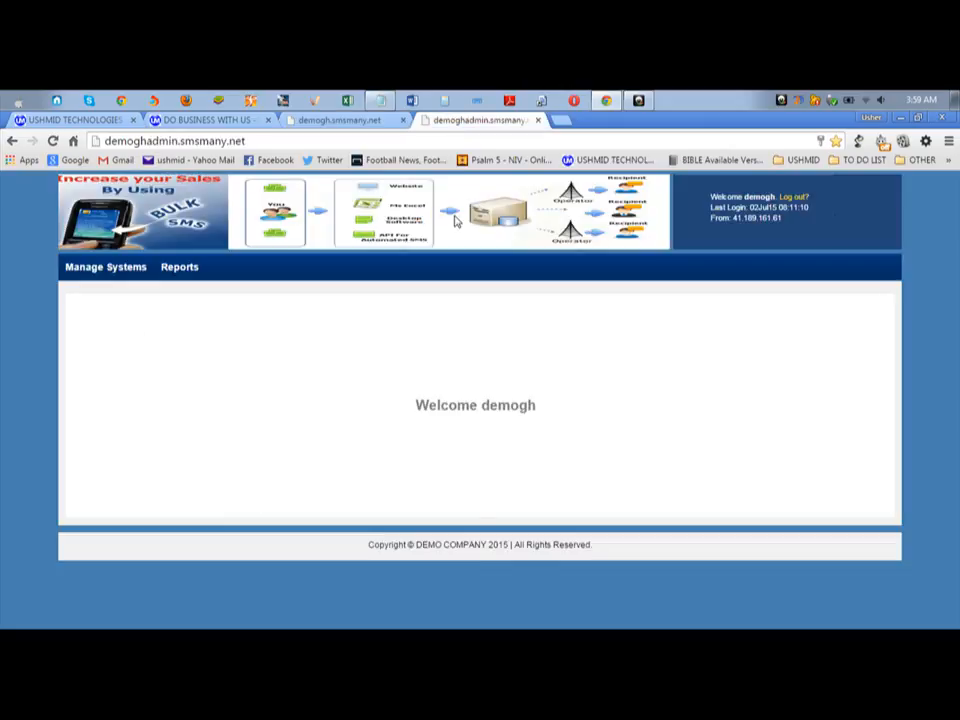
{"action": "mouse_move", "coordinate": [101, 279]}
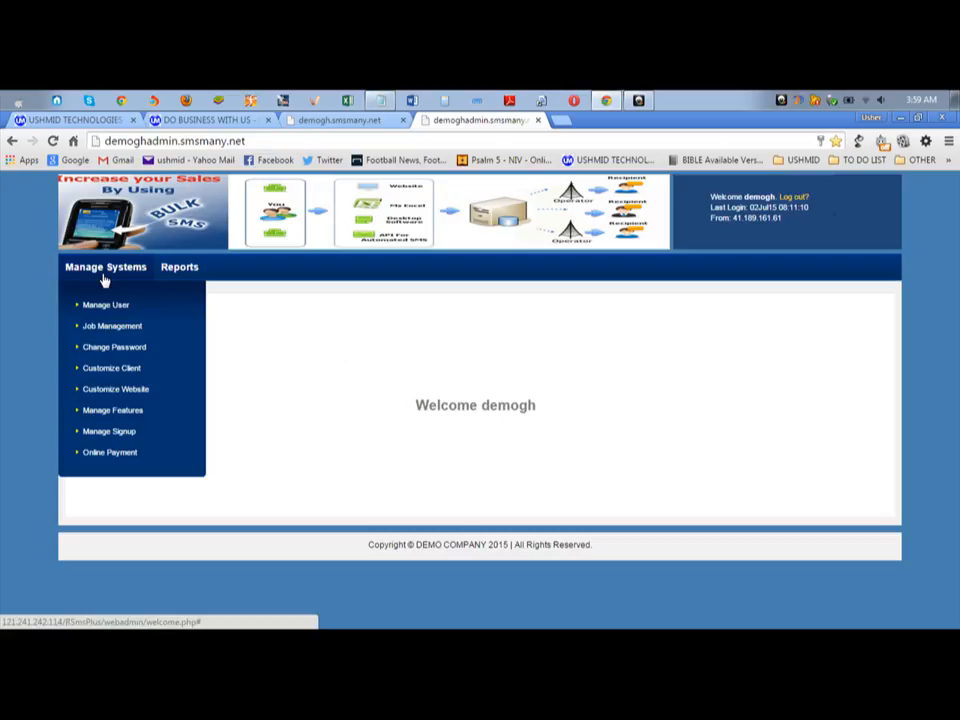
{"action": "left_click", "coordinate": [112, 306]}
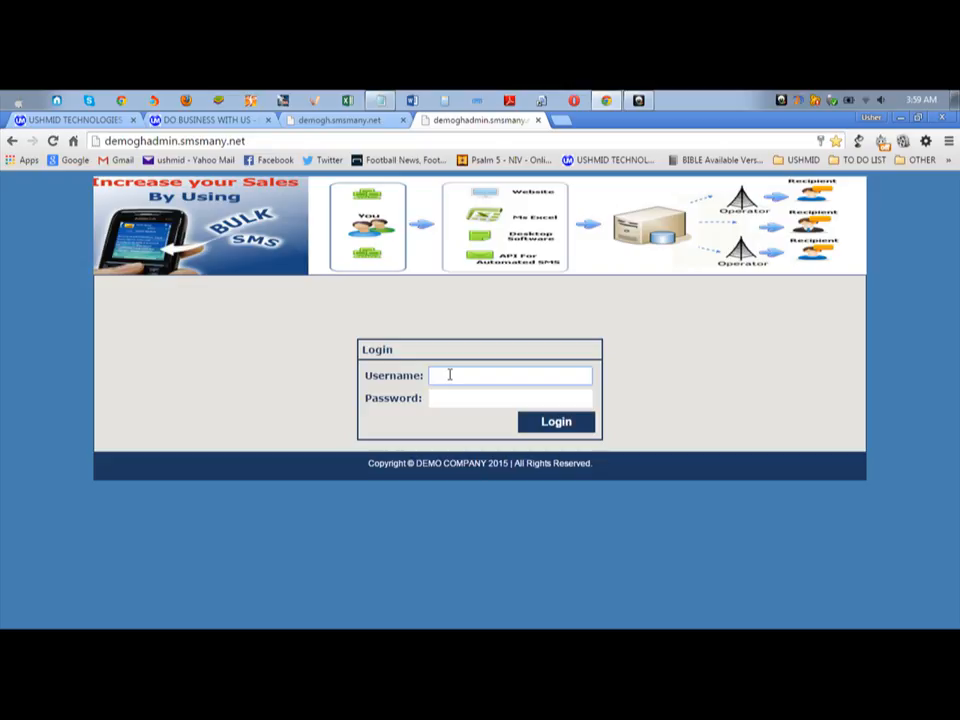
Copy the admin username from the demo account details and enter it as the Username on the admin login form
{"action": "left_click", "coordinate": [195, 121]}
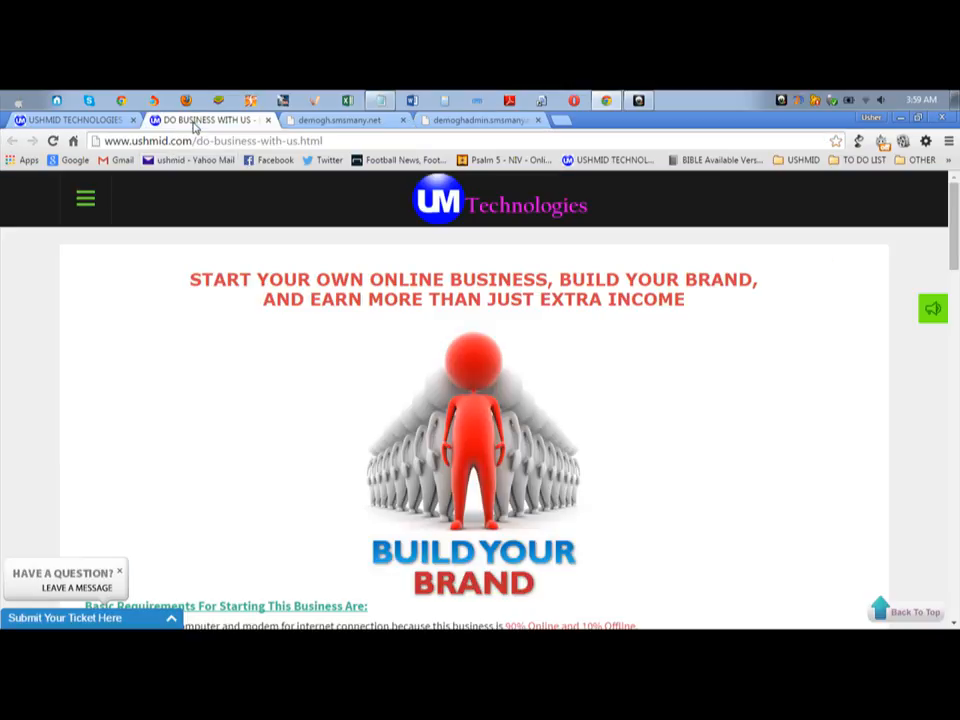
{"action": "scroll", "coordinate": [236, 475], "scroll_direction": "down", "scroll_amount": 10}
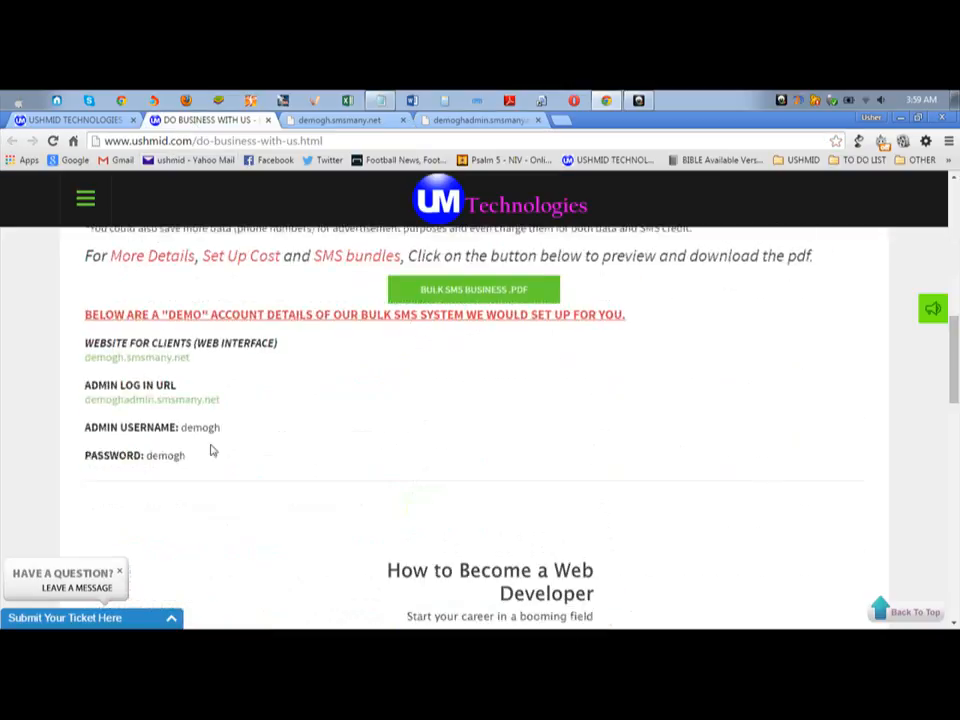
{"action": "left_click_drag", "start_coordinate": [220, 427], "coordinate": [183, 428]}
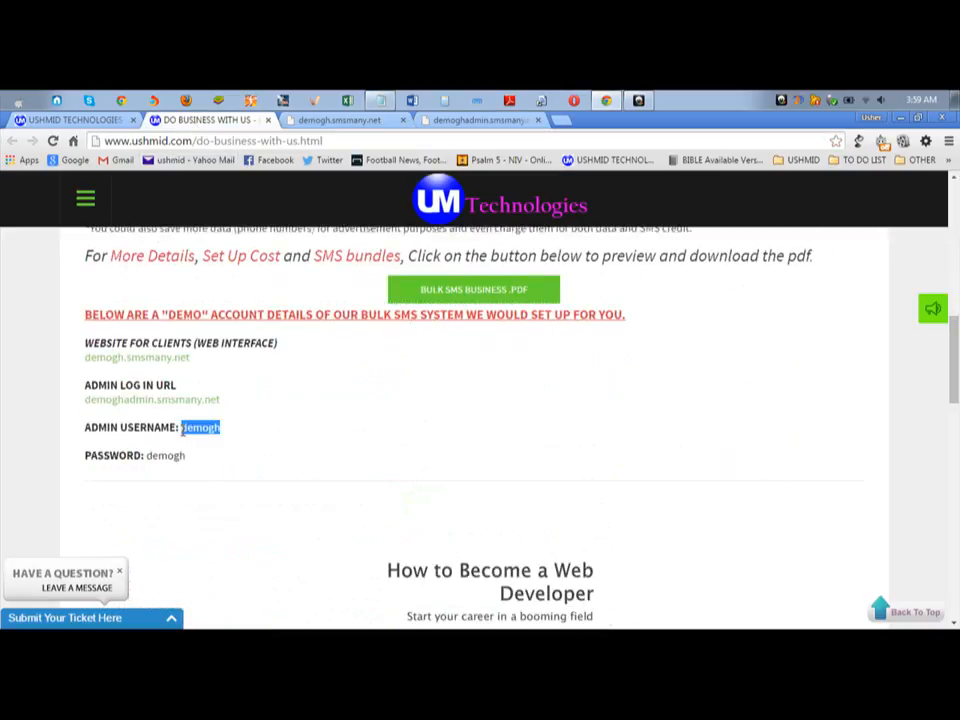
{"action": "right_click", "coordinate": [183, 428]}
{"action": "left_click", "coordinate": [218, 437]}
{"action": "left_click", "coordinate": [470, 120]}
{"action": "right_click", "coordinate": [443, 373]}
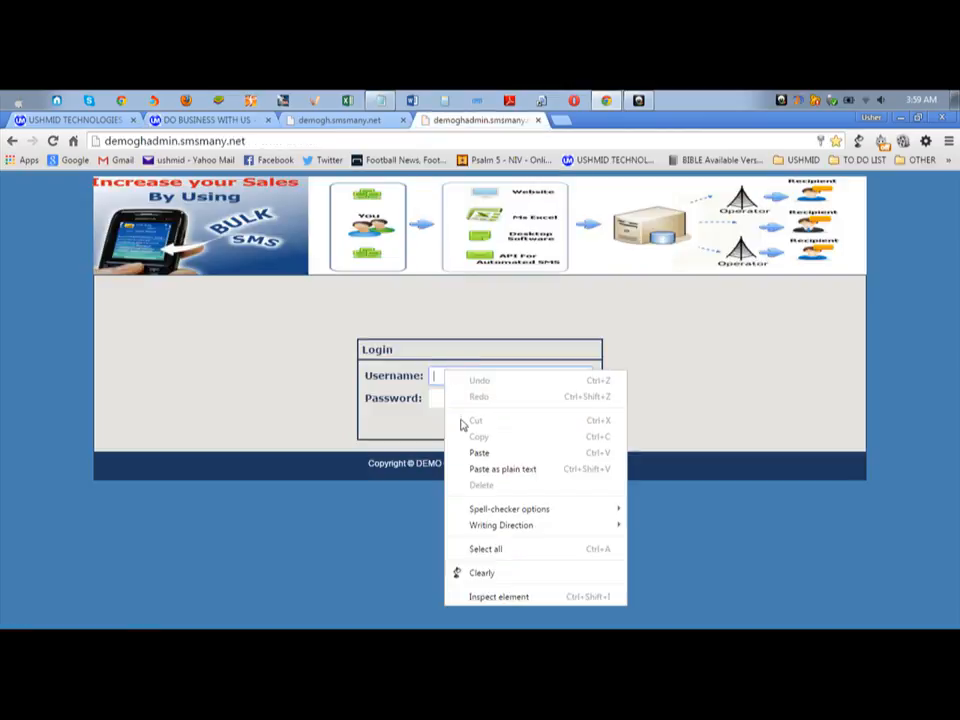
{"action": "left_click", "coordinate": [457, 452]}
Enter the account password, log in to the admin site again, and decline saving the password in the browser
{"action": "left_click", "coordinate": [463, 399]}
{"action": "right_click", "coordinate": [463, 399]}
{"action": "left_click", "coordinate": [512, 262]}
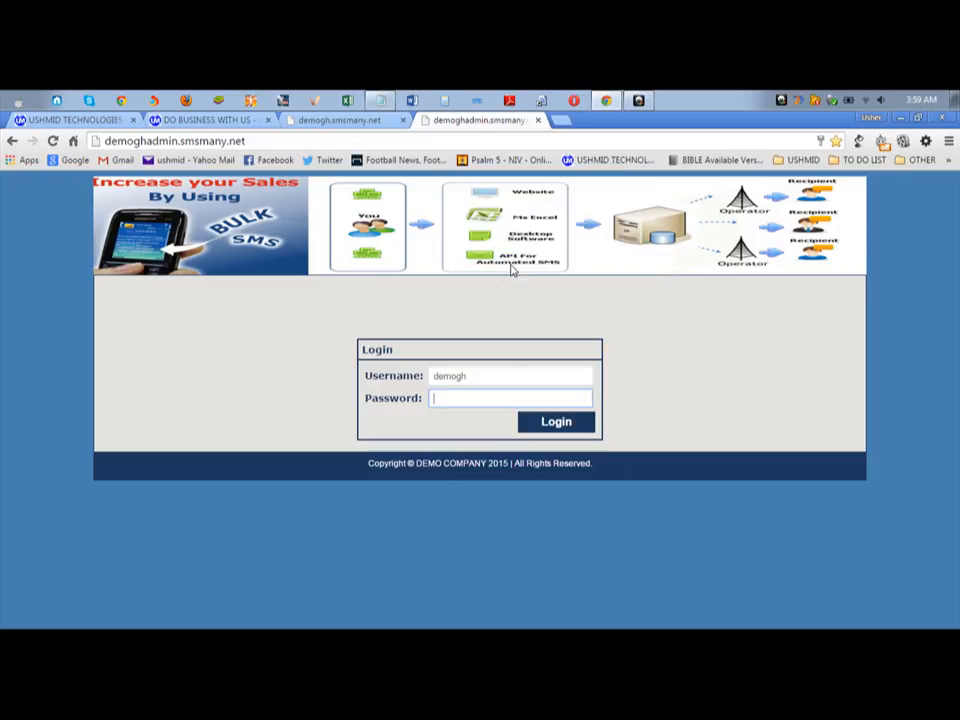
{"action": "left_click", "coordinate": [540, 425]}
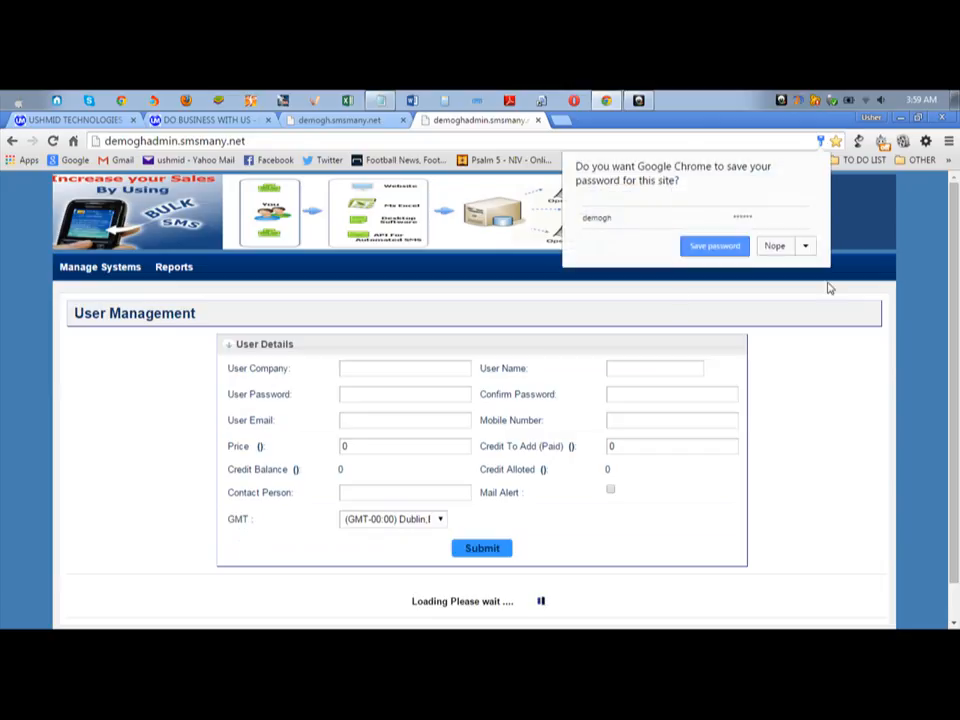
{"action": "left_click", "coordinate": [774, 246]}
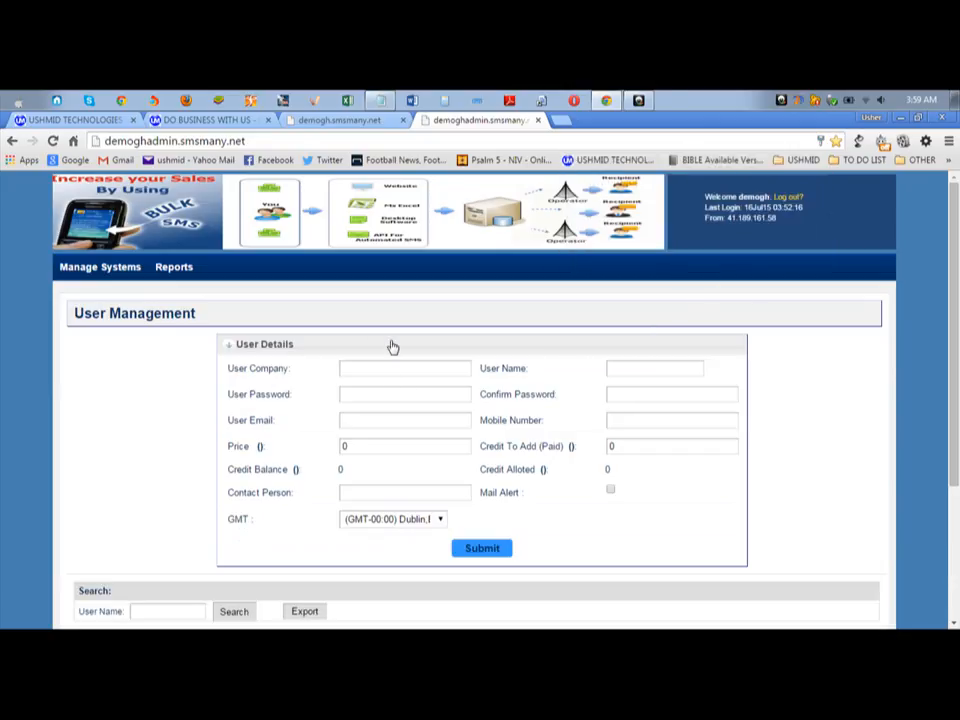
Collapse the User Details form on the User Management page and compare the user list with the client website's Sign Up form
{"action": "left_click", "coordinate": [392, 345]}
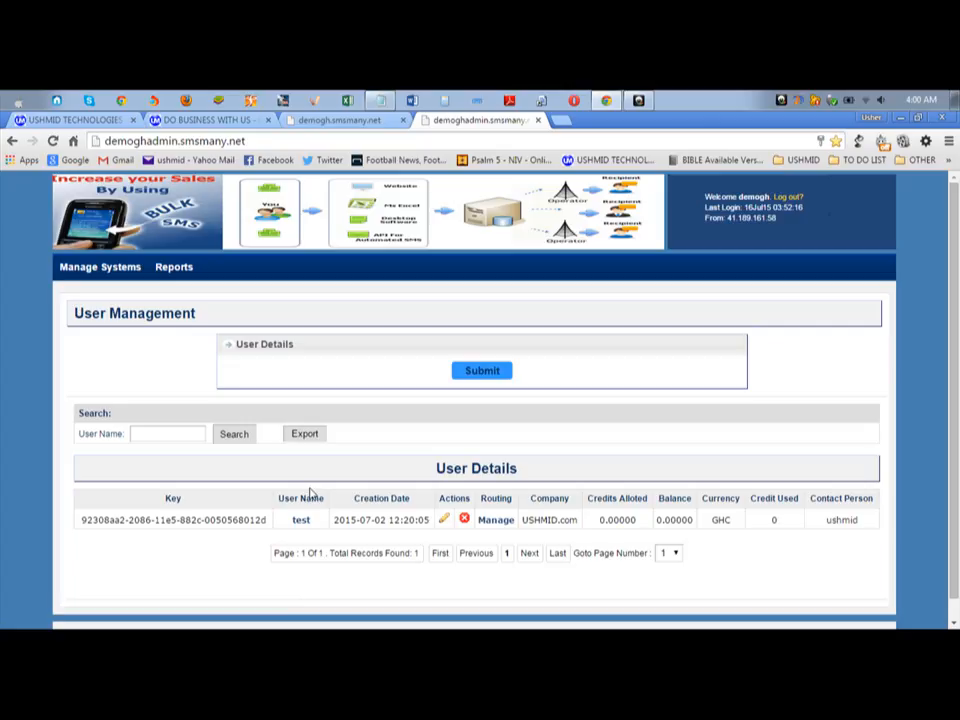
{"action": "left_click", "coordinate": [326, 121]}
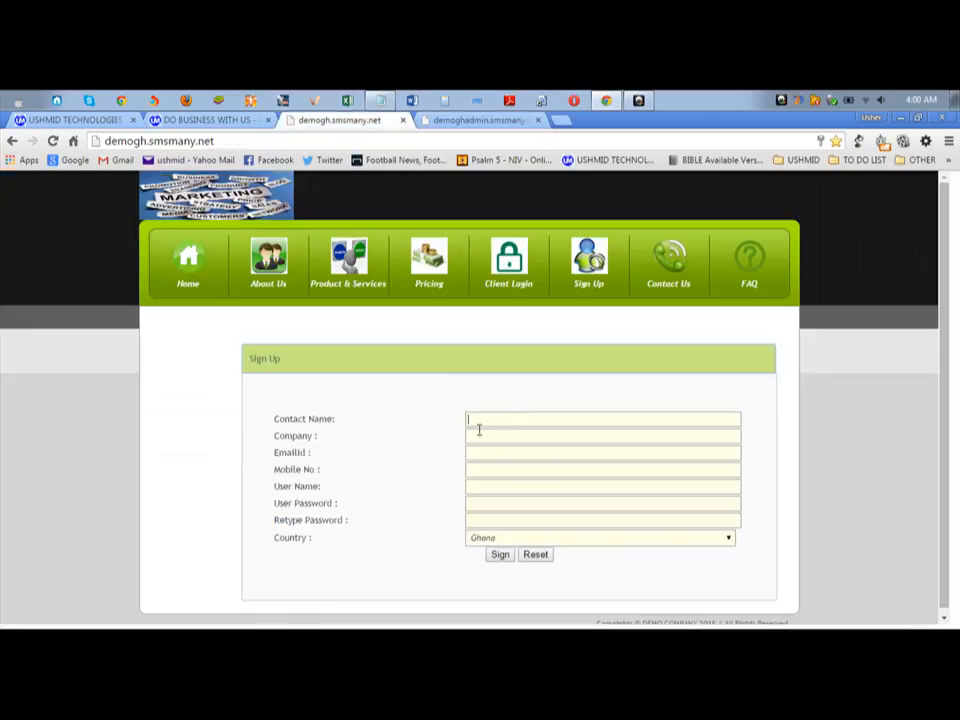
{"action": "left_click", "coordinate": [465, 121]}
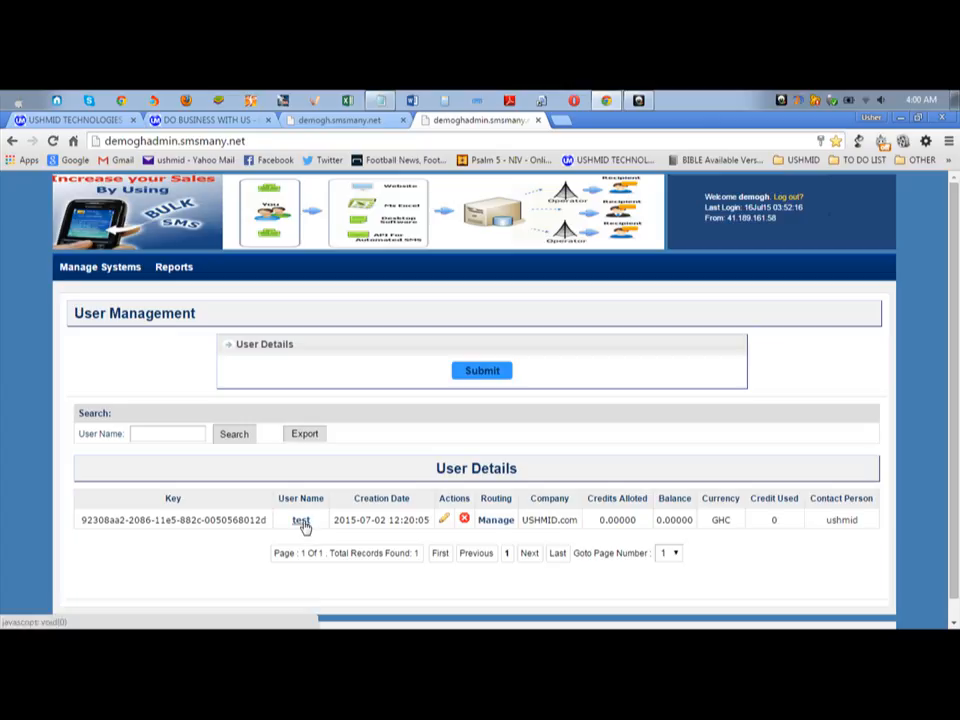
Open the test user's record for editing and examine its User Password and Confirm Password fields
{"action": "left_click", "coordinate": [445, 521]}
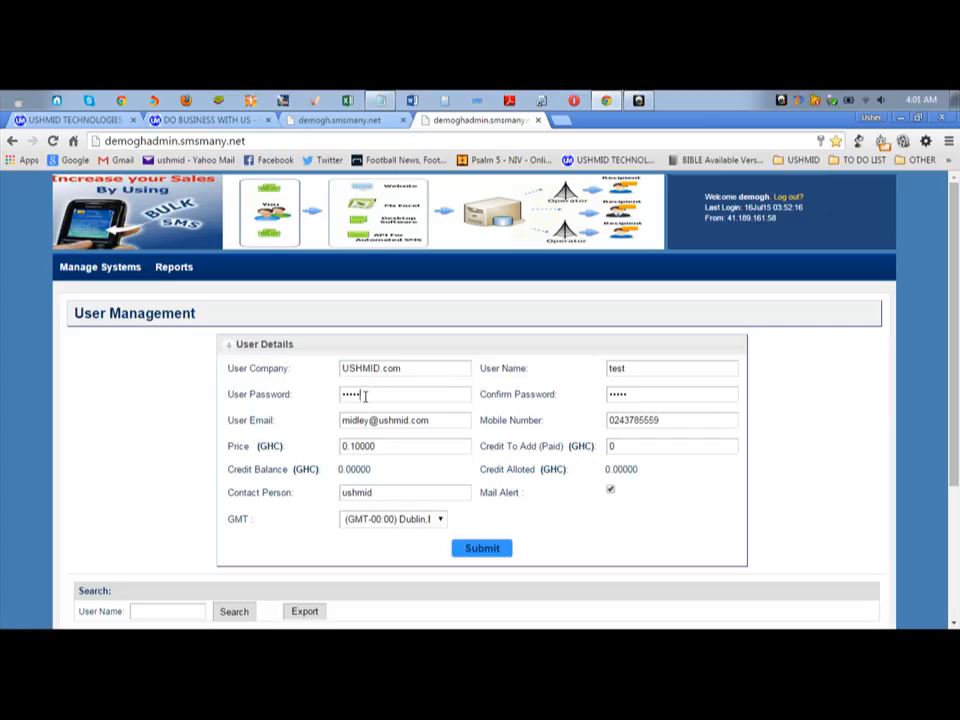
{"action": "left_click_drag", "start_coordinate": [365, 396], "coordinate": [335, 395]}
{"action": "left_click", "coordinate": [379, 396]}
{"action": "left_click_drag", "start_coordinate": [373, 394], "coordinate": [326, 394]}
{"action": "left_click_drag", "start_coordinate": [636, 394], "coordinate": [596, 393]}
{"action": "left_click", "coordinate": [373, 395]}
{"action": "left_click_drag", "start_coordinate": [373, 394], "coordinate": [319, 399]}
{"action": "left_click", "coordinate": [641, 392]}
{"action": "left_click_drag", "start_coordinate": [641, 392], "coordinate": [597, 393]}
{"action": "left_click", "coordinate": [664, 397]}
Compare the client website's Sign Up form with the password and email fields in the test user's record
{"action": "left_click", "coordinate": [340, 120]}
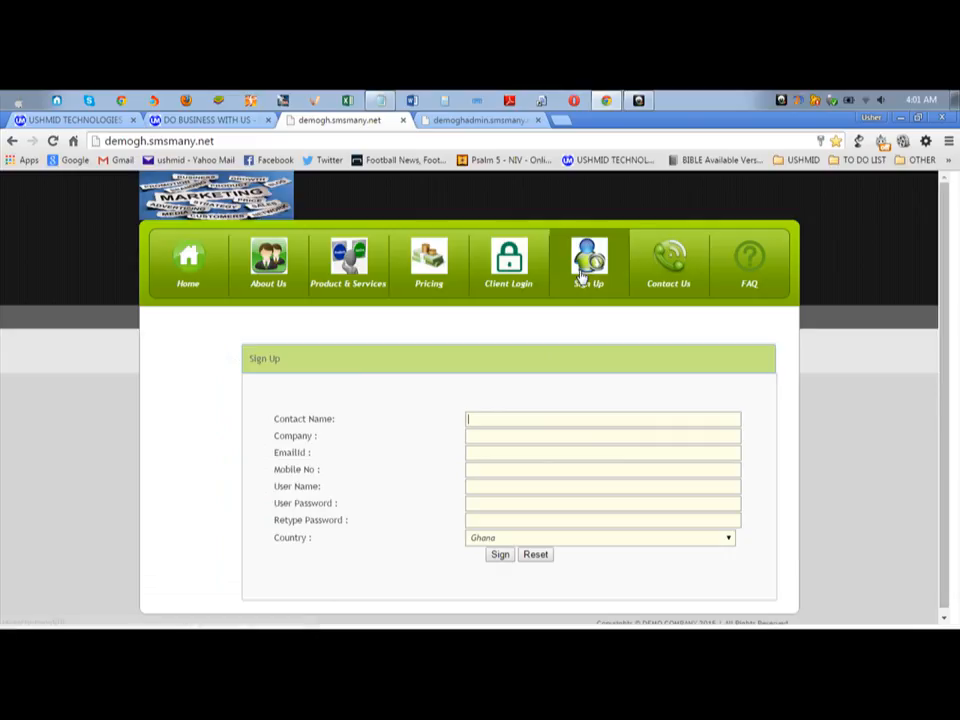
{"action": "left_click", "coordinate": [488, 121]}
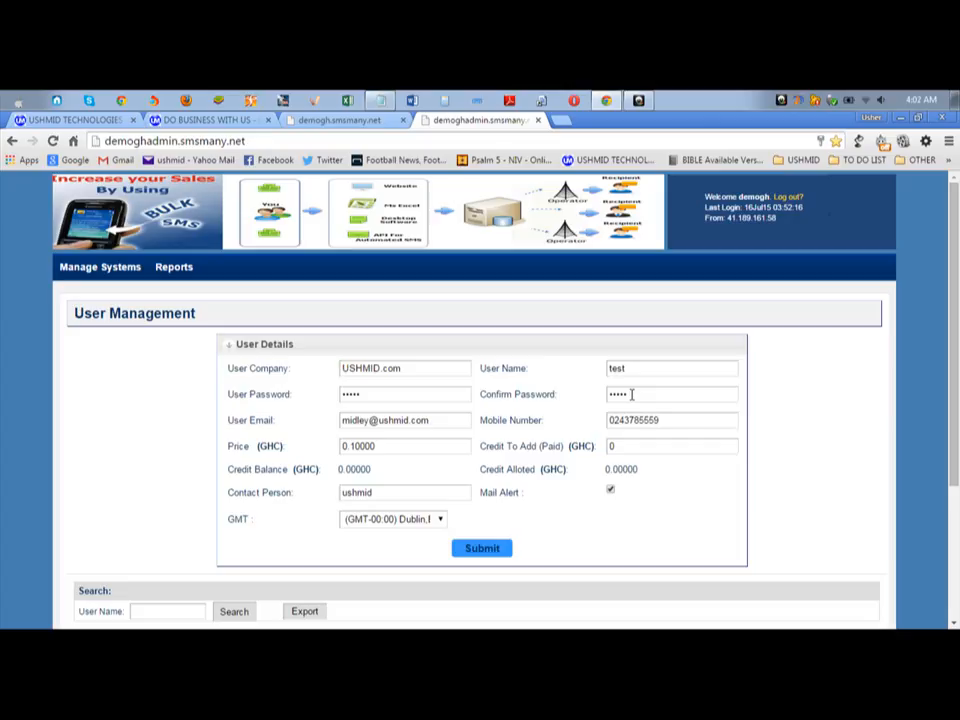
{"action": "left_click_drag", "start_coordinate": [632, 394], "coordinate": [572, 394]}
{"action": "left_click", "coordinate": [561, 423]}
{"action": "left_click_drag", "start_coordinate": [371, 394], "coordinate": [491, 394]}
{"action": "left_click", "coordinate": [449, 413]}
{"action": "left_click_drag", "start_coordinate": [632, 394], "coordinate": [561, 403]}
{"action": "left_click", "coordinate": [561, 403]}
{"action": "left_click_drag", "start_coordinate": [452, 420], "coordinate": [309, 422]}
Replace the leading zero of the test user's mobile number with the country code 233
{"action": "left_click_drag", "start_coordinate": [690, 420], "coordinate": [514, 420]}
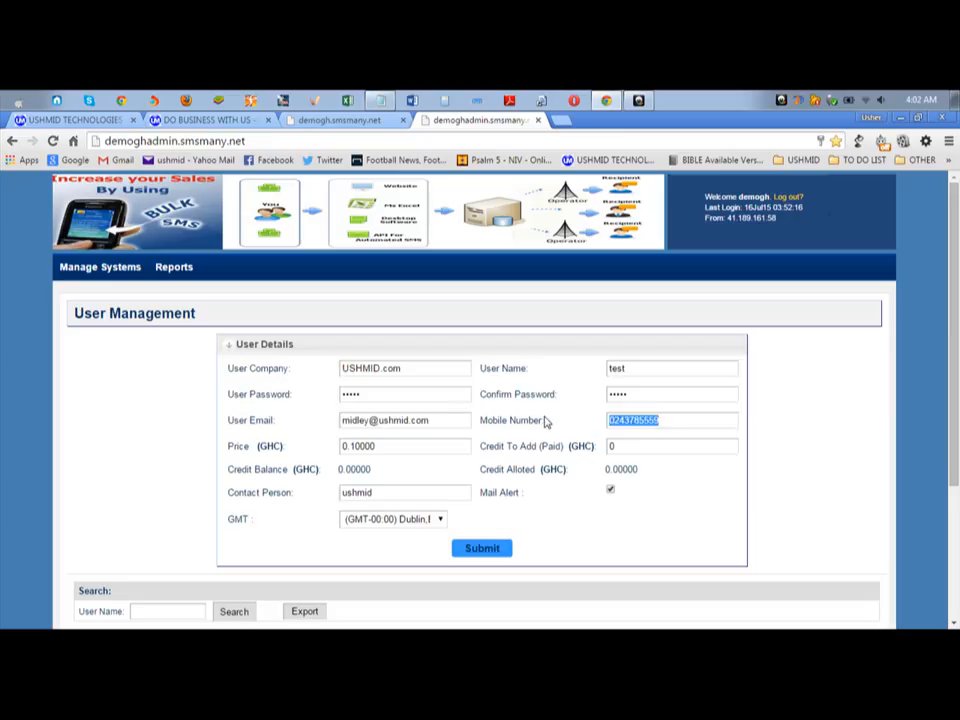
{"action": "left_click", "coordinate": [618, 420]}
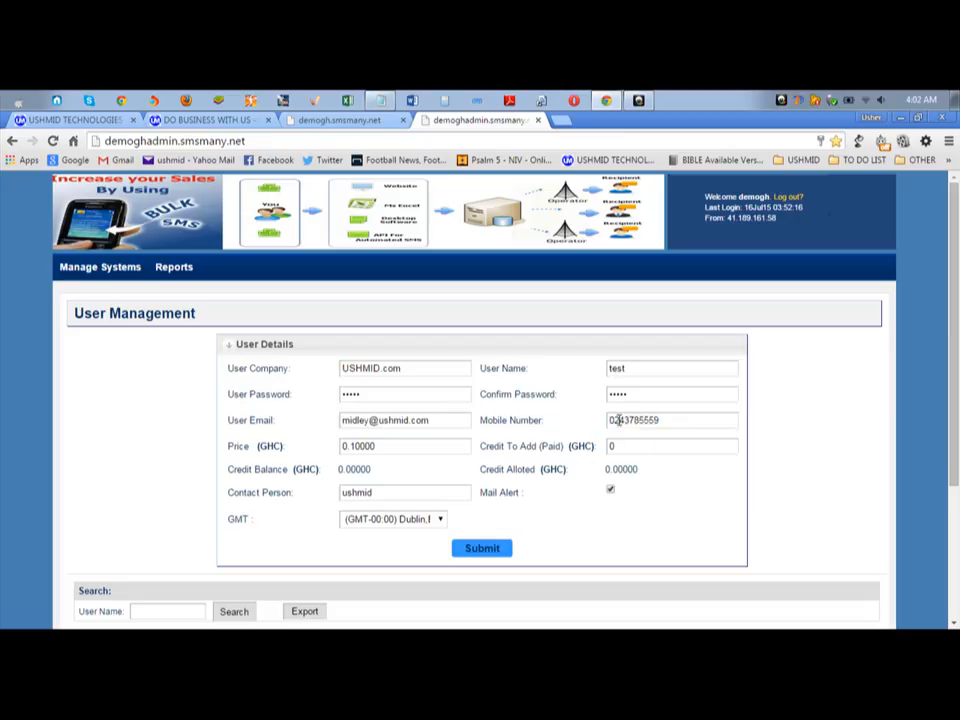
{"action": "key", "text": "BackSpace"}
{"action": "type", "text": "233"}
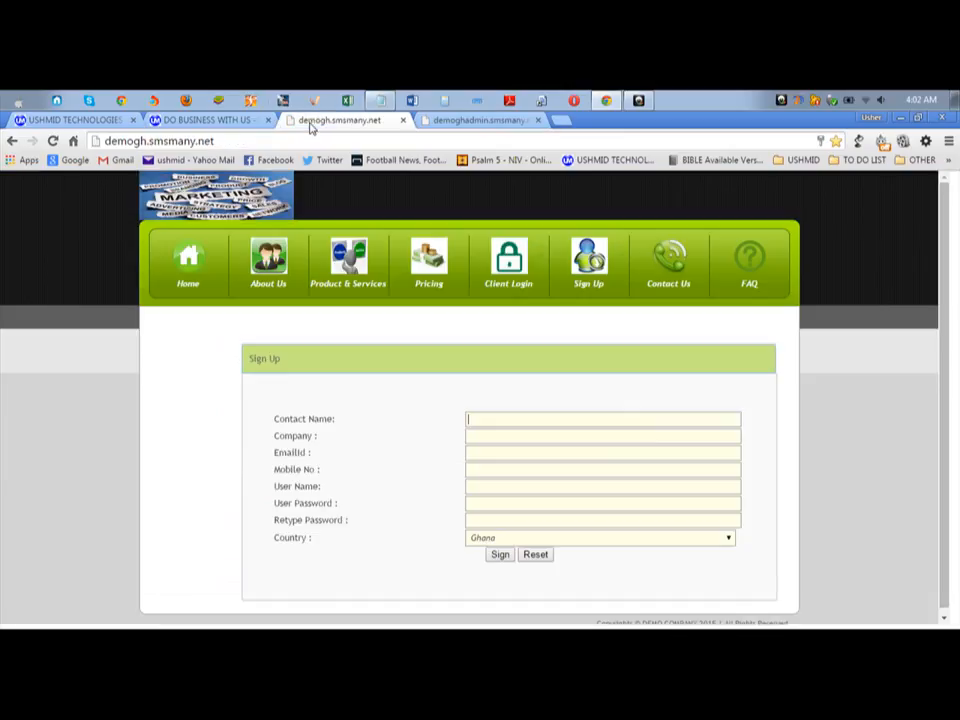
Fill in Mobile No on the client website's Sign Up form with a phone number starting with country code 233
{"action": "left_click", "coordinate": [312, 122]}
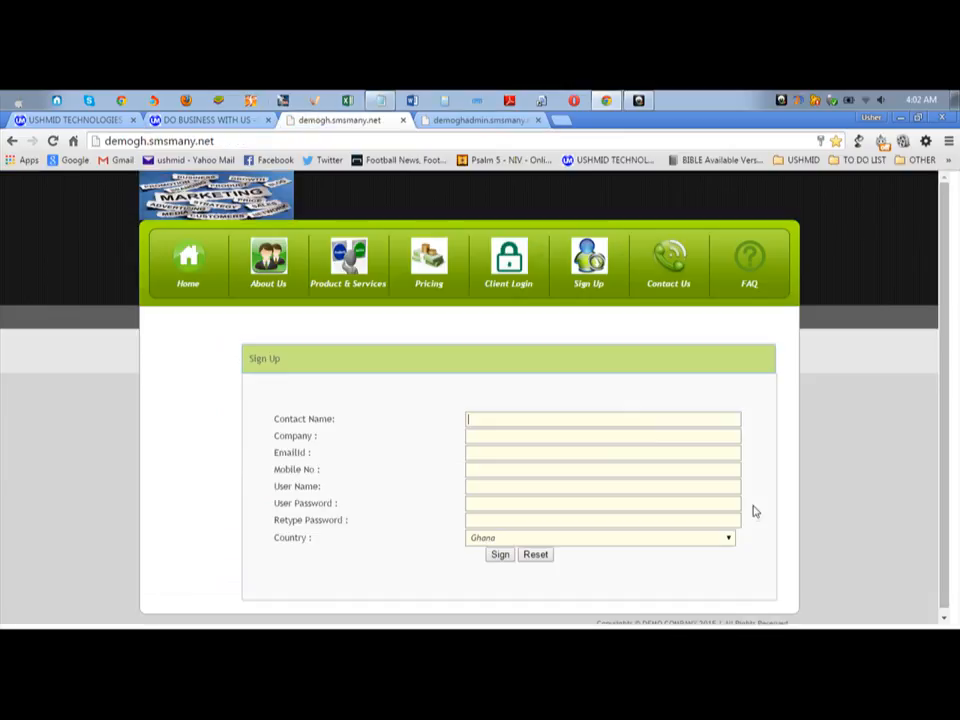
{"action": "left_click", "coordinate": [471, 468]}
{"action": "left_click", "coordinate": [497, 422]}
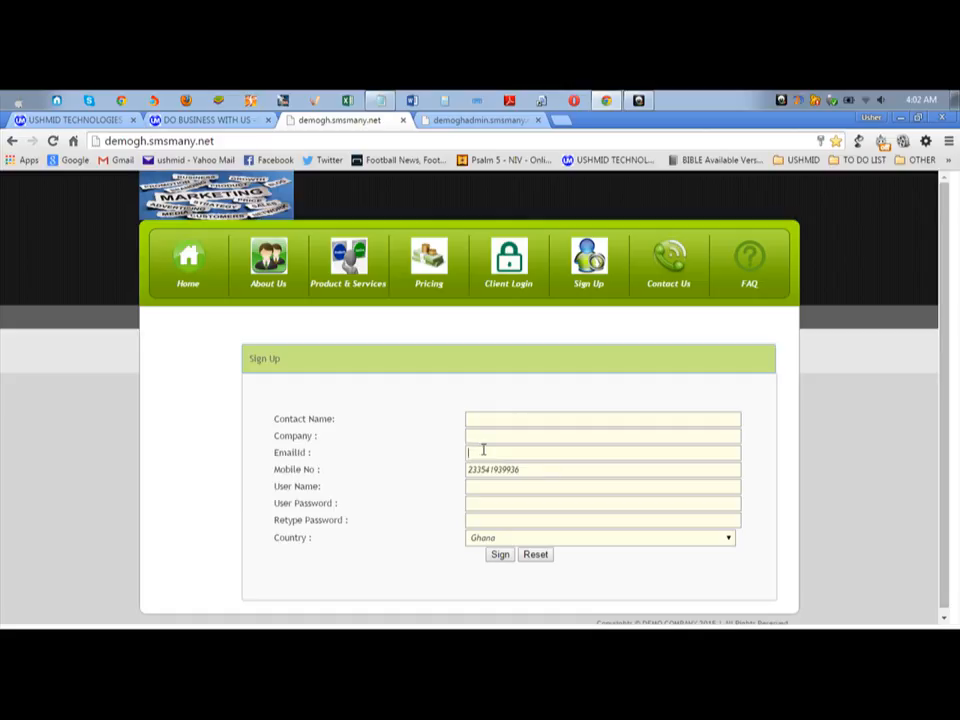
Examine the Sign Up form's EmailId, User Name and Country fields, and return to the test user's record on the admin site
{"action": "left_click", "coordinate": [483, 450]}
{"action": "left_click", "coordinate": [480, 491]}
{"action": "left_click", "coordinate": [489, 536]}
{"action": "left_click", "coordinate": [482, 551]}
{"action": "left_click", "coordinate": [478, 120]}
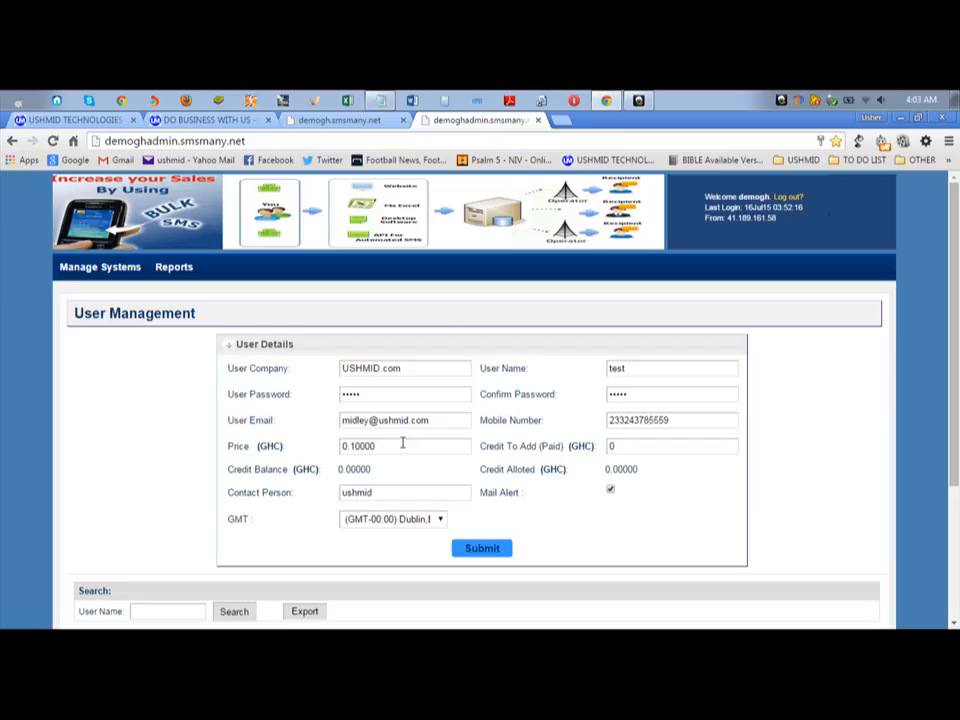
Set the test user's Credit To Add (Paid) to 50 GHC
{"action": "scroll", "coordinate": [401, 466], "scroll_direction": "down", "scroll_amount": 3}
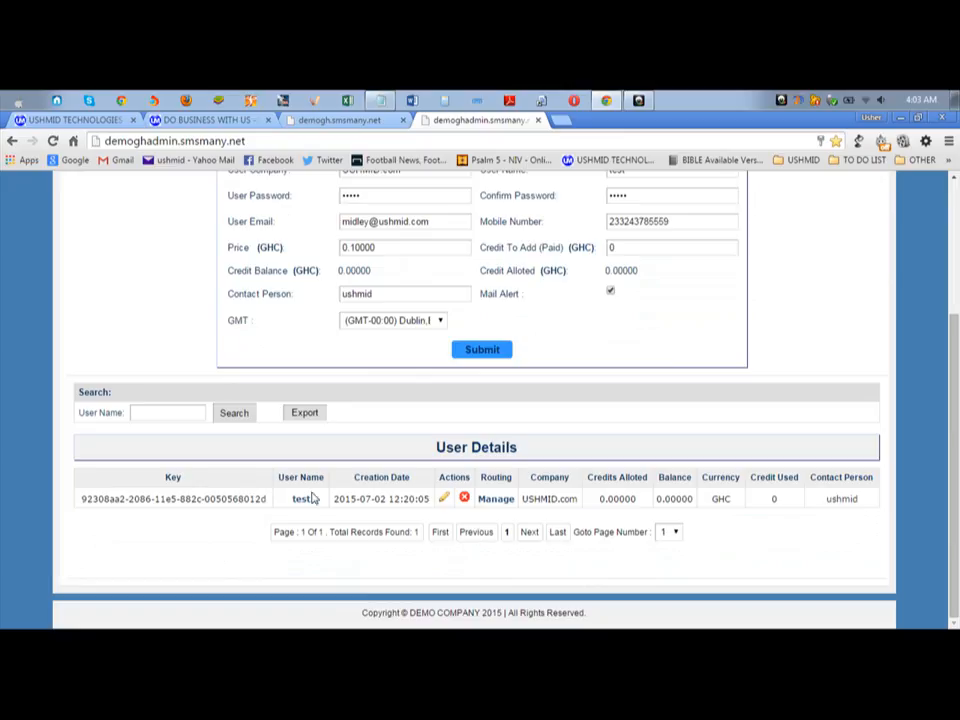
{"action": "scroll", "coordinate": [313, 497], "scroll_direction": "up", "scroll_amount": 1}
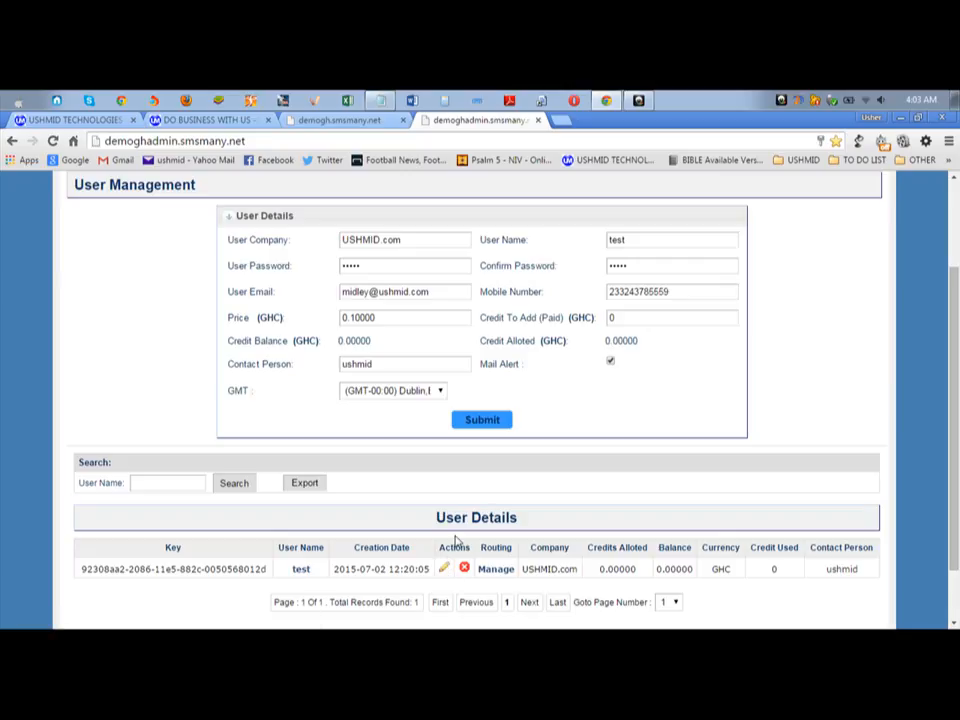
{"action": "scroll", "coordinate": [453, 545], "scroll_direction": "up", "scroll_amount": 2}
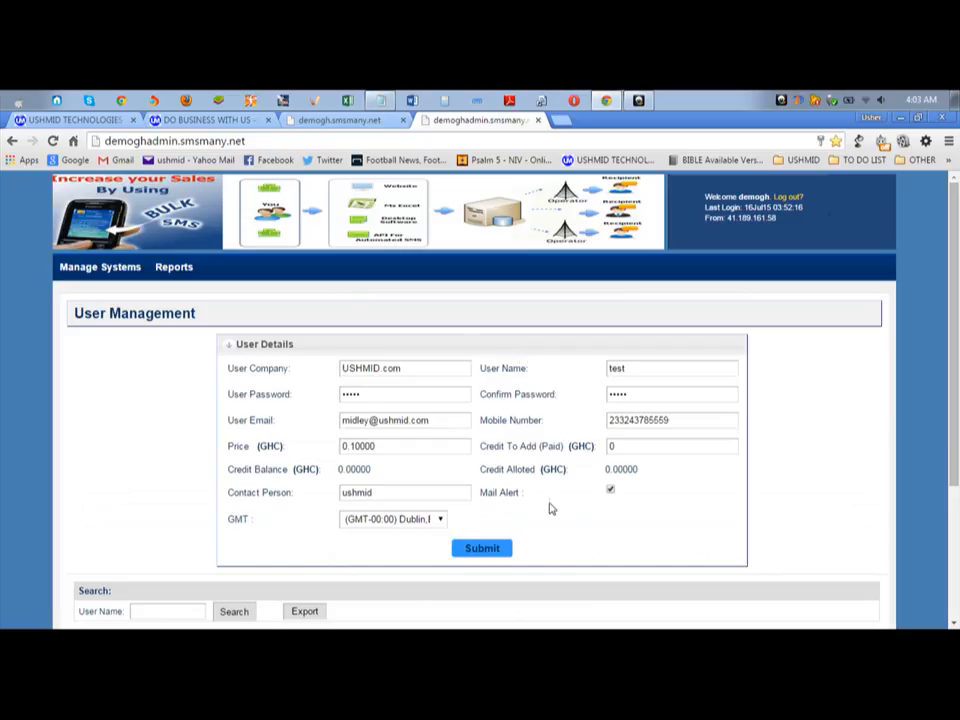
{"action": "left_click", "coordinate": [621, 447]}
{"action": "double_click", "coordinate": [609, 446]}
{"action": "left_click", "coordinate": [527, 450]}
{"action": "left_click", "coordinate": [623, 446]}
{"action": "left_click_drag", "start_coordinate": [623, 446], "coordinate": [558, 450]}
{"action": "left_click", "coordinate": [613, 447]}
{"action": "left_click", "coordinate": [577, 441]}
{"action": "left_click", "coordinate": [620, 446]}
{"action": "key", "text": "BackSpace"}
{"action": "type", "text": "50"}
Examine the Price (GHC) field in the test user's record and the user list beneath the form
{"action": "left_click_drag", "start_coordinate": [227, 446], "coordinate": [288, 446]}
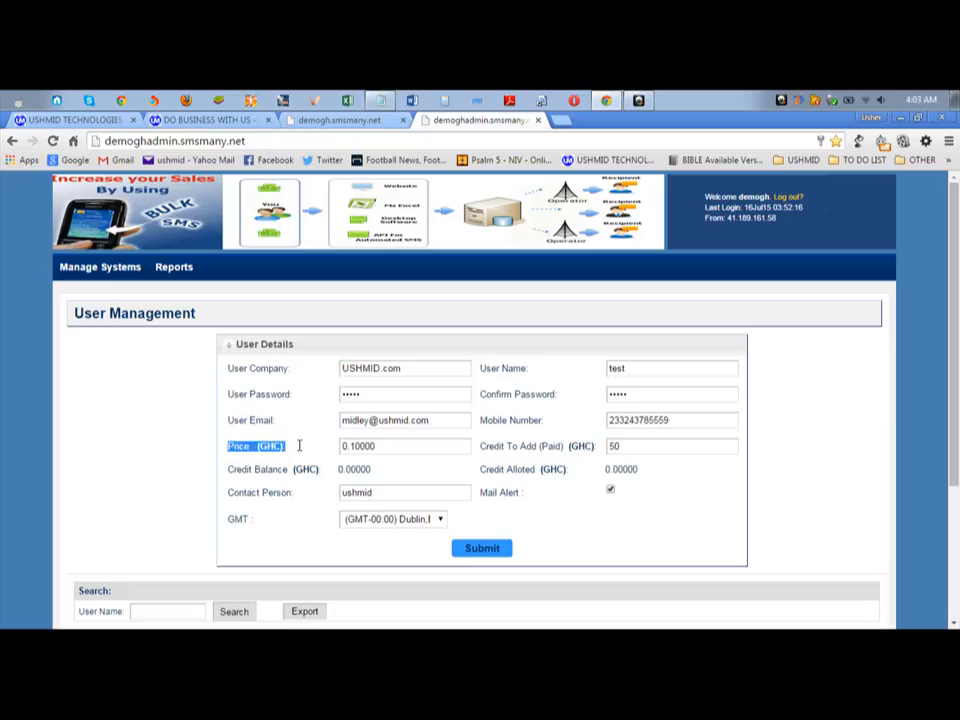
{"action": "left_click", "coordinate": [362, 446]}
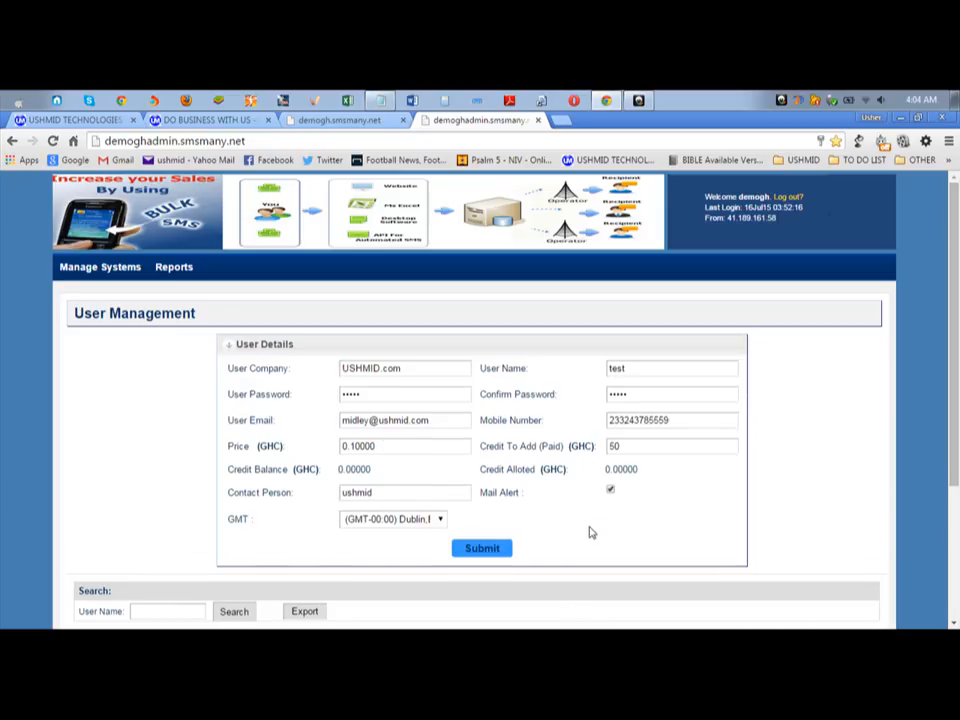
{"action": "scroll", "coordinate": [530, 536], "scroll_direction": "down", "scroll_amount": 3}
{"action": "scroll", "coordinate": [506, 514], "scroll_direction": "up", "scroll_amount": 3}
{"action": "left_click_drag", "start_coordinate": [377, 446], "coordinate": [357, 451]}
{"action": "left_click", "coordinate": [399, 446]}
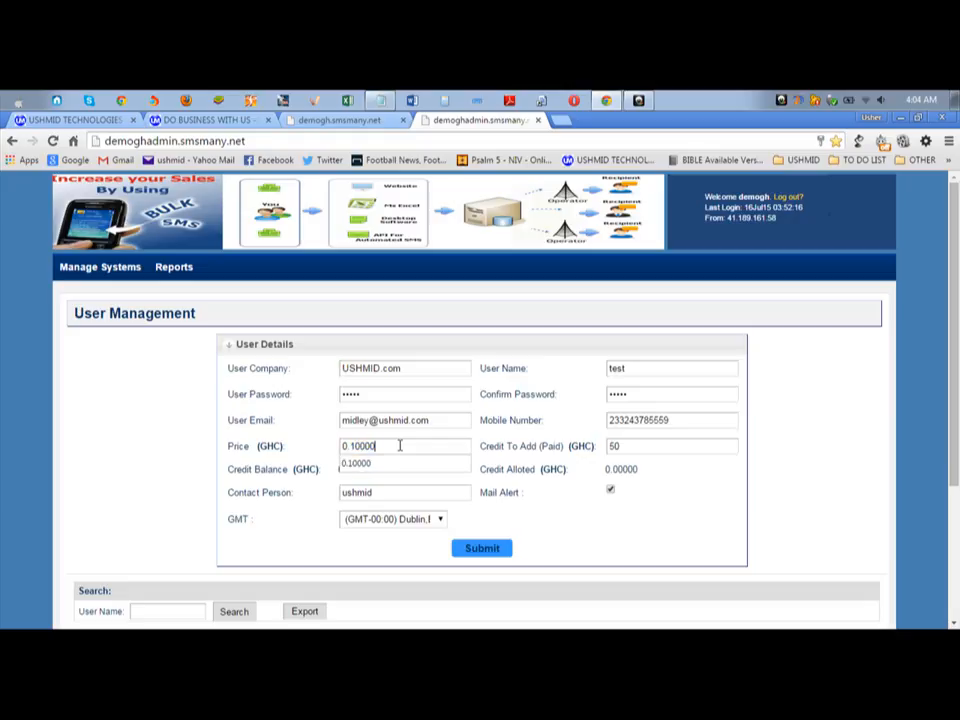
{"action": "left_click", "coordinate": [504, 420]}
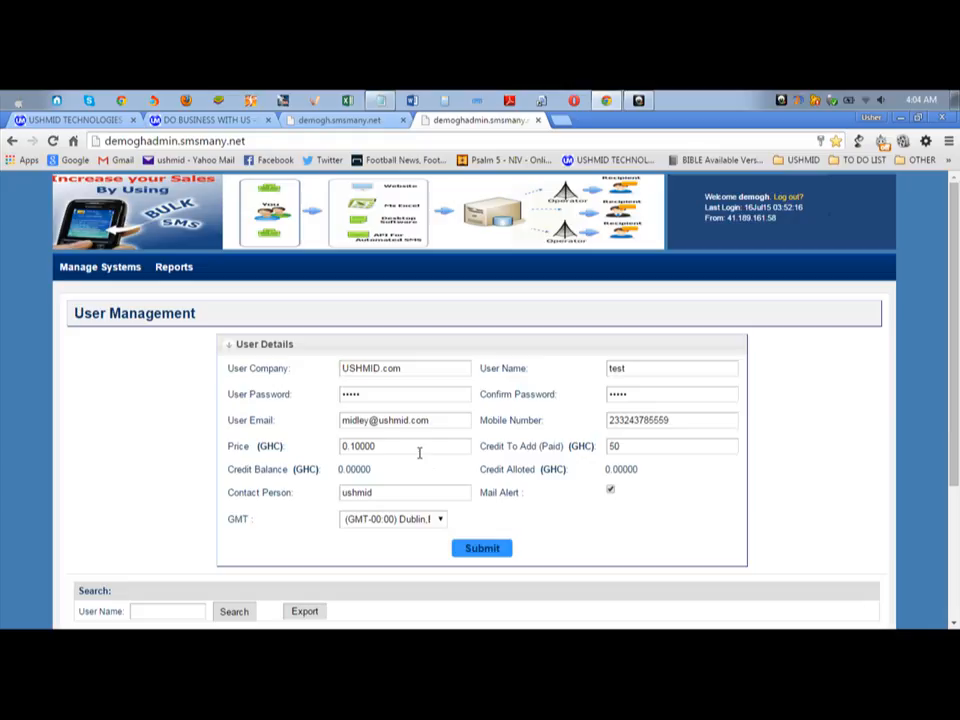
{"action": "scroll", "coordinate": [419, 453], "scroll_direction": "down", "scroll_amount": 3}
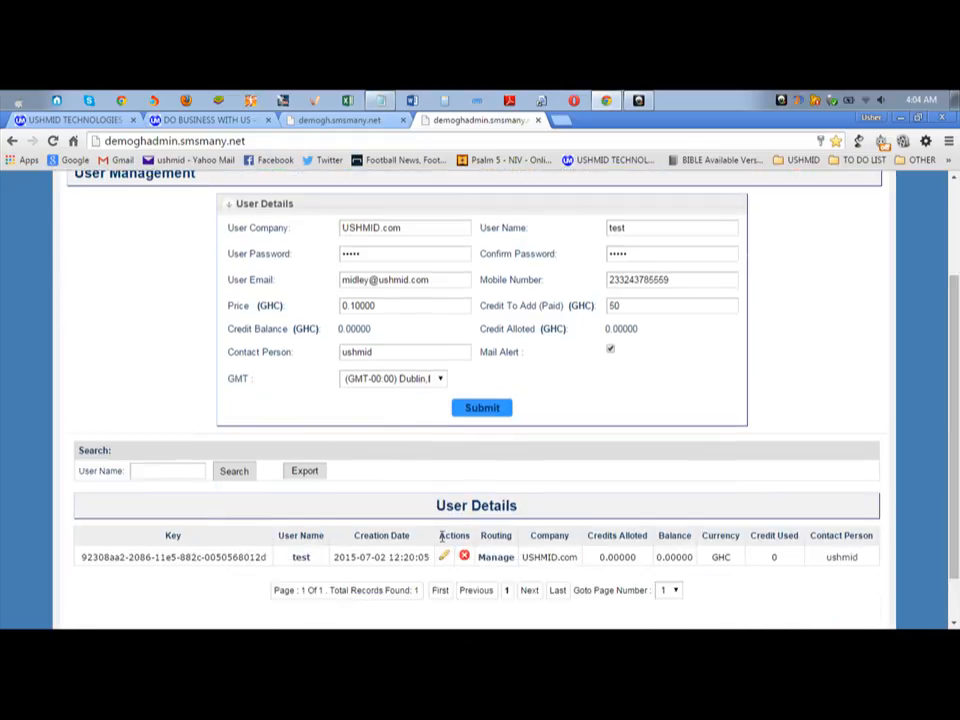
{"action": "left_click", "coordinate": [505, 565]}
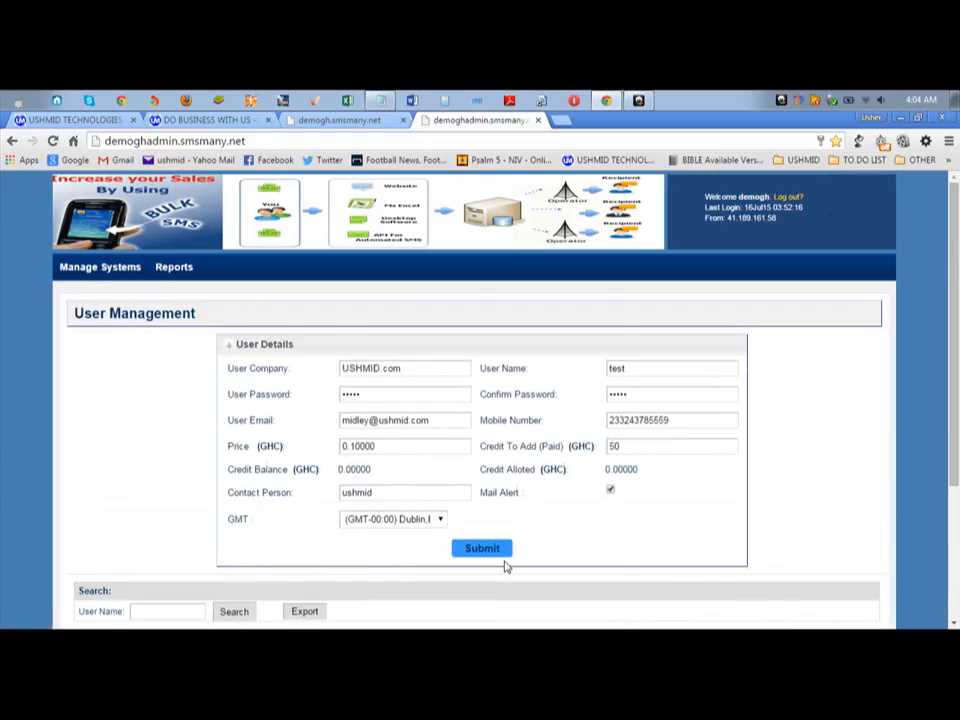
{"action": "left_click_drag", "start_coordinate": [390, 448], "coordinate": [353, 453]}
{"action": "left_click", "coordinate": [390, 446]}
{"action": "left_click", "coordinate": [293, 457]}
{"action": "left_click_drag", "start_coordinate": [377, 446], "coordinate": [352, 447]}
{"action": "left_click", "coordinate": [381, 447]}
{"action": "left_click_drag", "start_coordinate": [380, 447], "coordinate": [352, 449]}
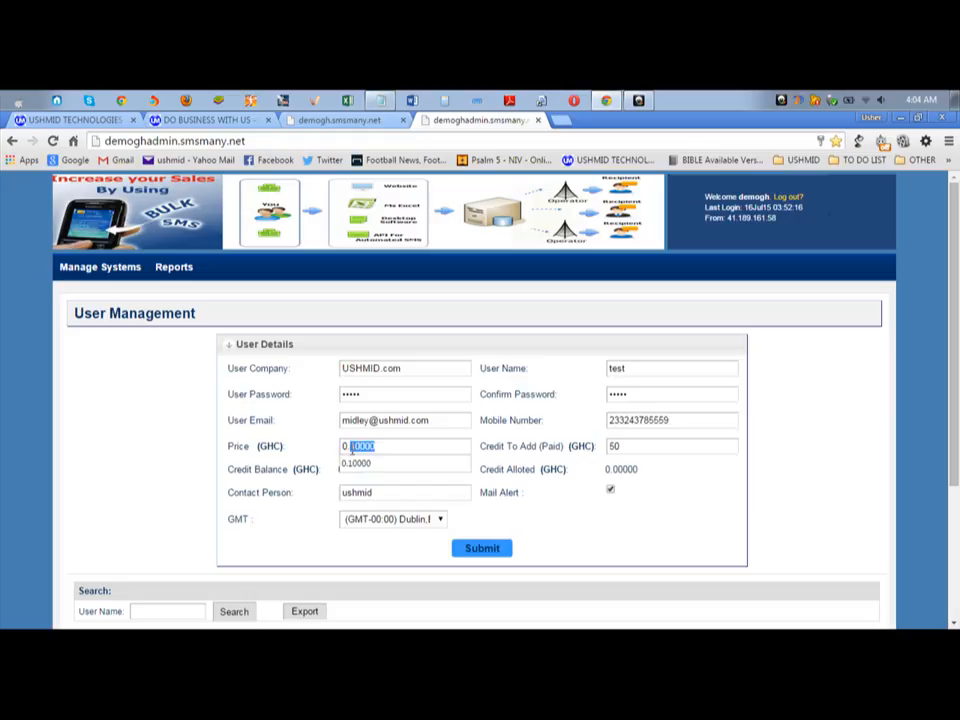
{"action": "left_click", "coordinate": [396, 448]}
{"action": "left_click", "coordinate": [288, 517]}
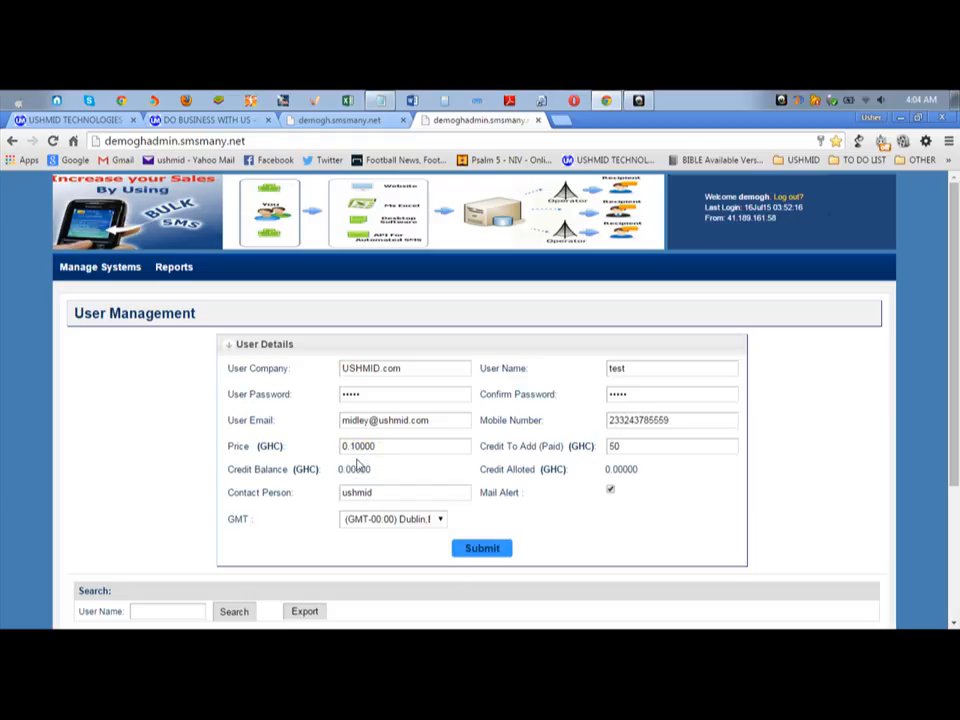
Set the test user's price to 0.2 GHC
{"action": "left_click_drag", "start_coordinate": [387, 446], "coordinate": [352, 447]}
{"action": "type", "text": "2"}
{"action": "key", "text": "BackSpace"}
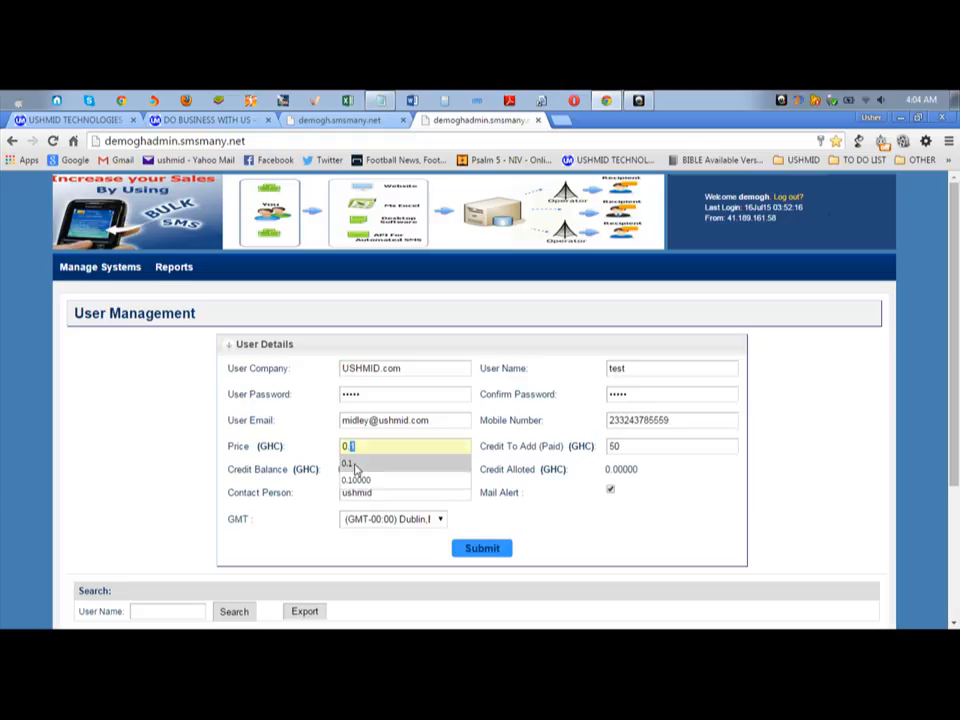
{"action": "left_click", "coordinate": [354, 465]}
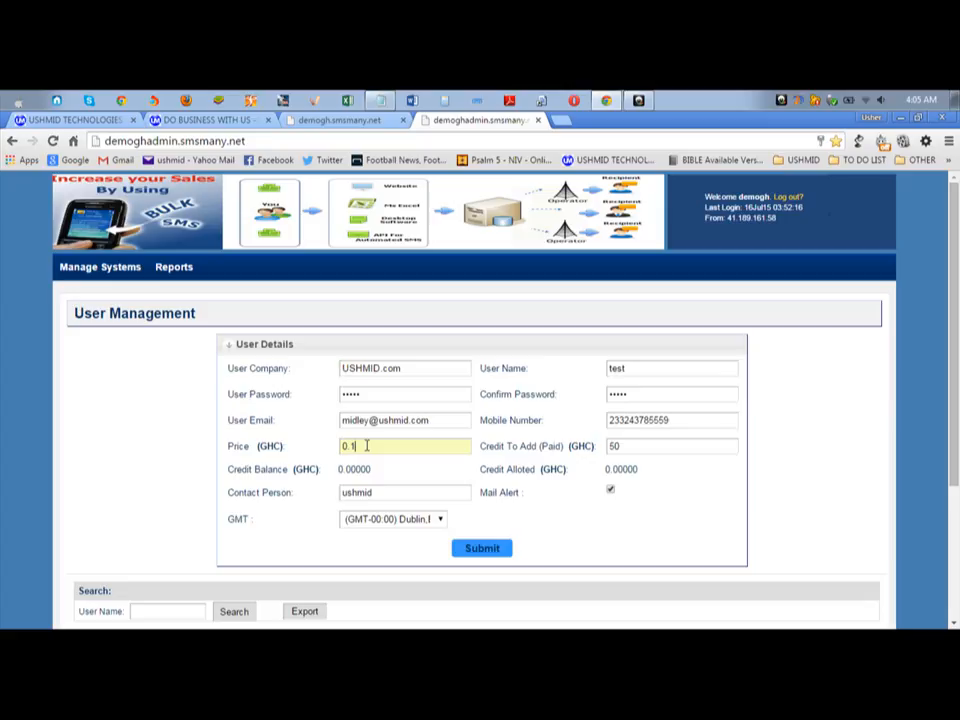
{"action": "key", "text": "BackSpace"}
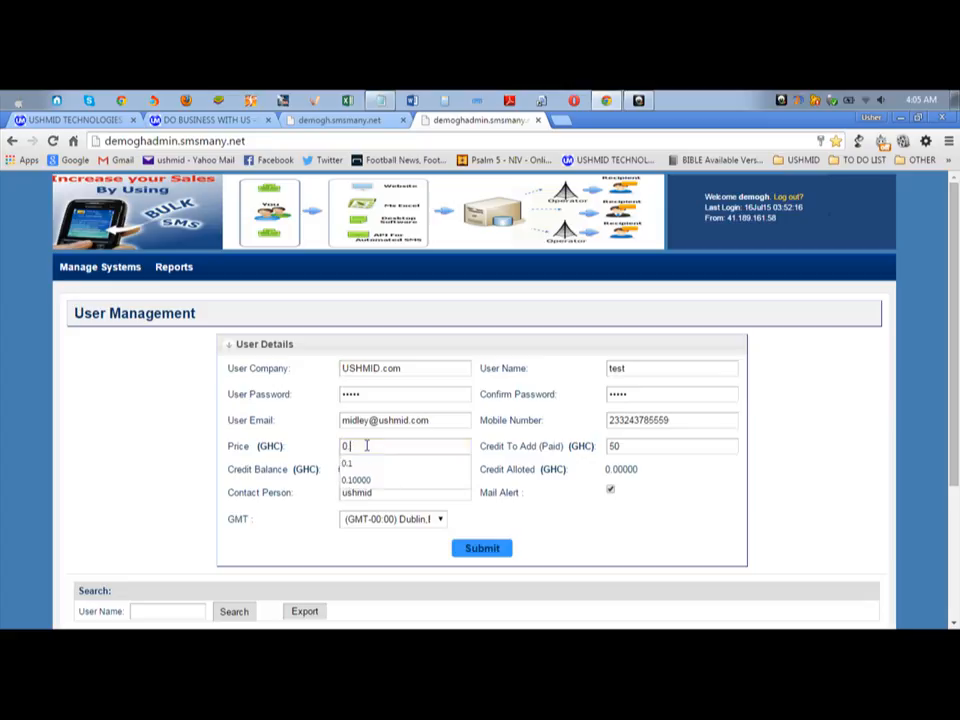
{"action": "type", "text": "2"}
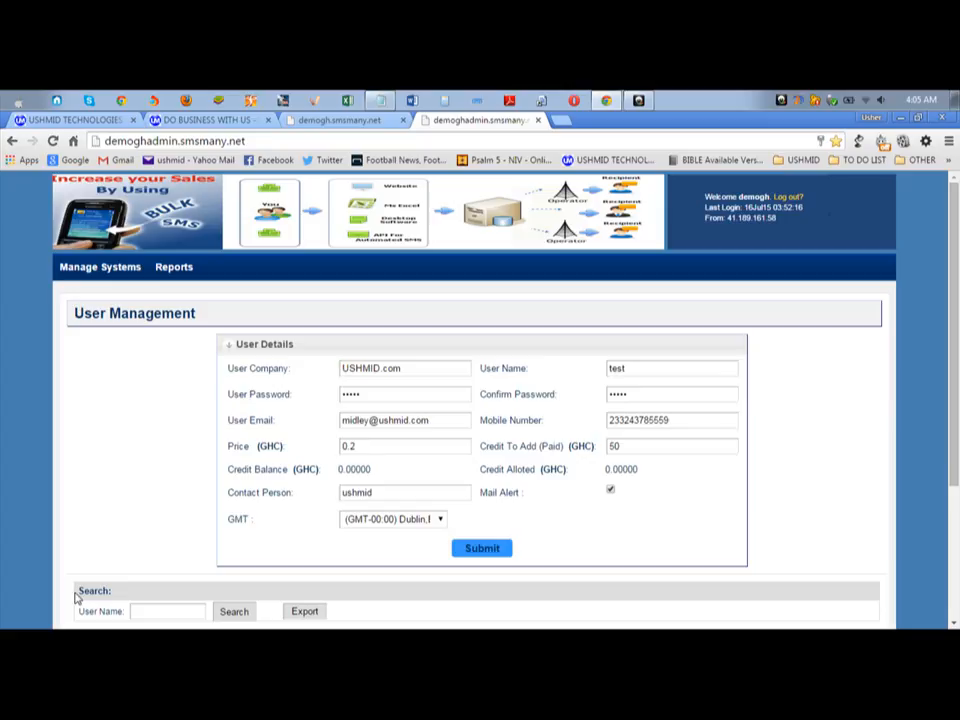
{"action": "left_click", "coordinate": [137, 497]}
Select (GMT-00:00) Dublin,Ebinburgh, Lisbon, London as the time zone and submit the test user's record, declining to save the password in the browser
{"action": "left_click", "coordinate": [438, 521]}
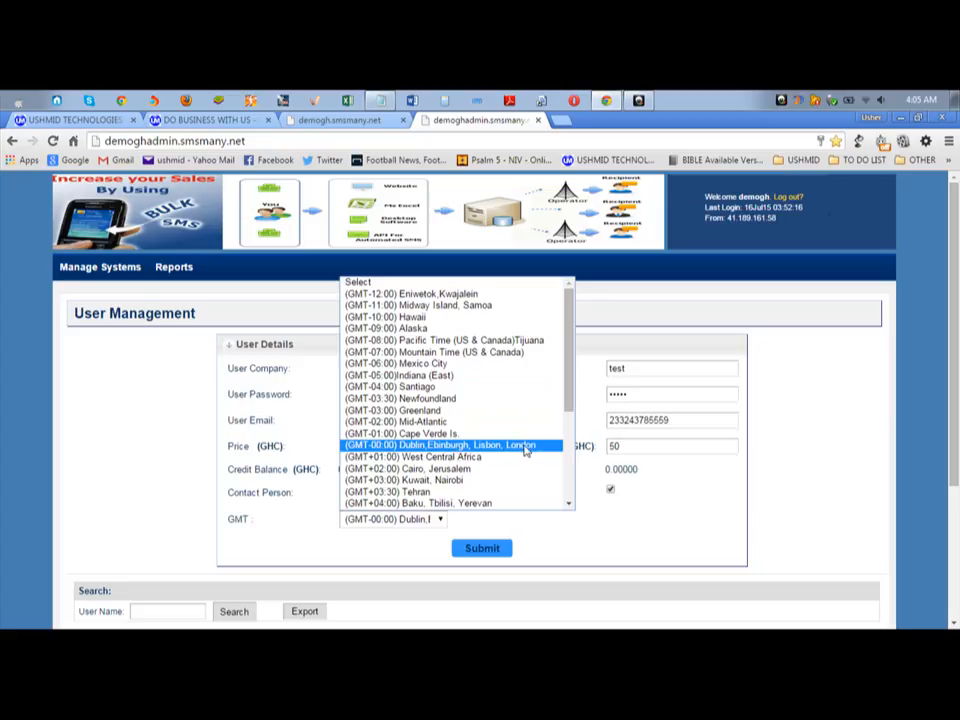
{"action": "left_click", "coordinate": [412, 452]}
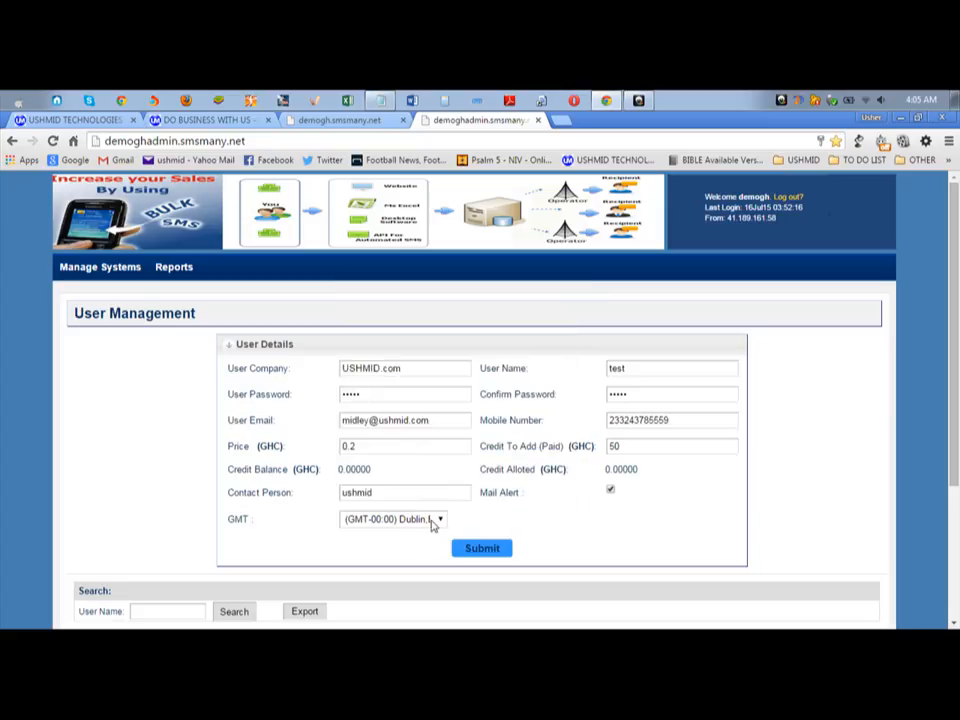
{"action": "left_click", "coordinate": [438, 519]}
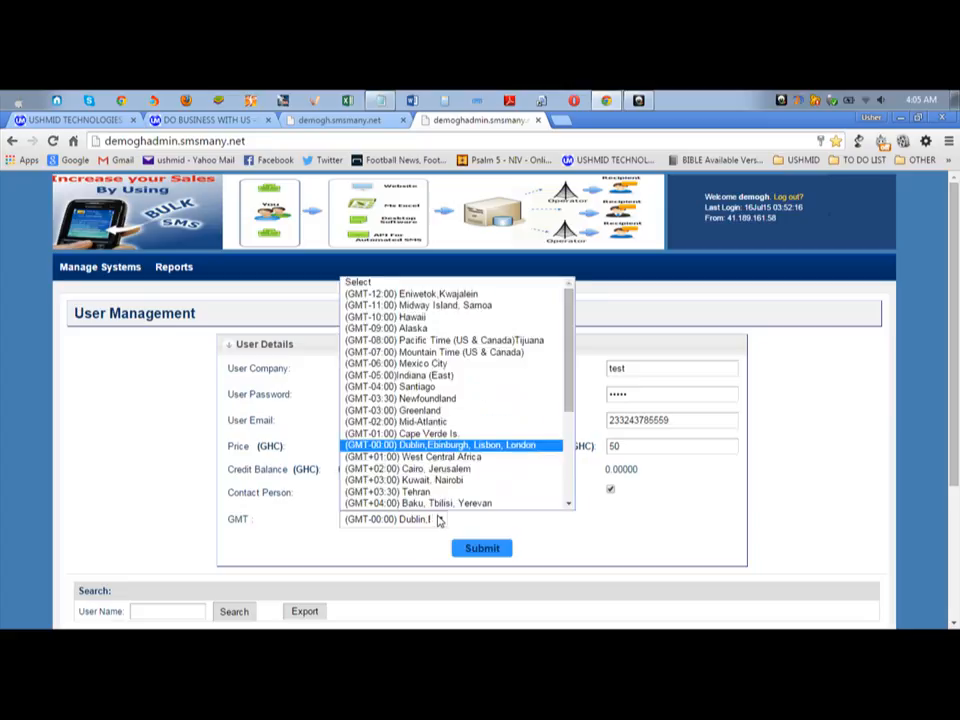
{"action": "left_click", "coordinate": [447, 448]}
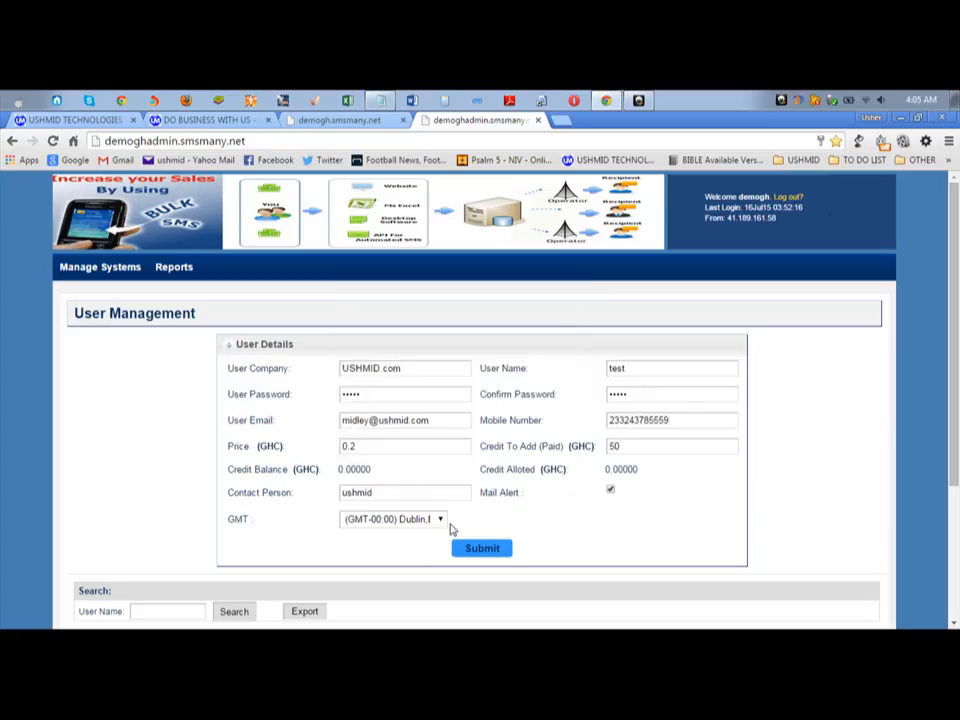
{"action": "left_click", "coordinate": [443, 527]}
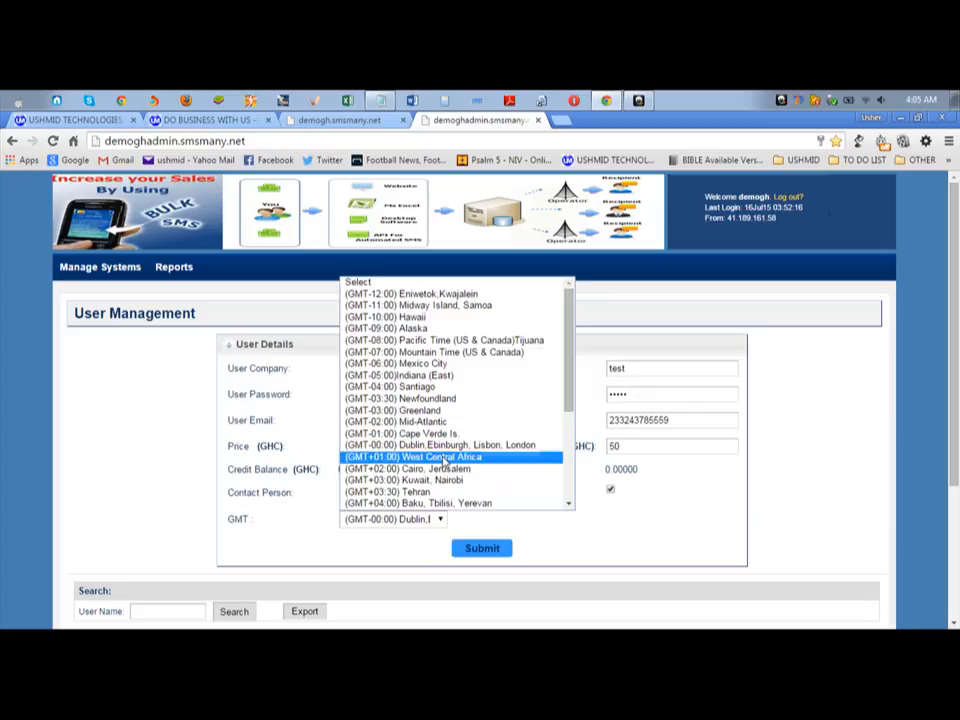
{"action": "left_click", "coordinate": [447, 444]}
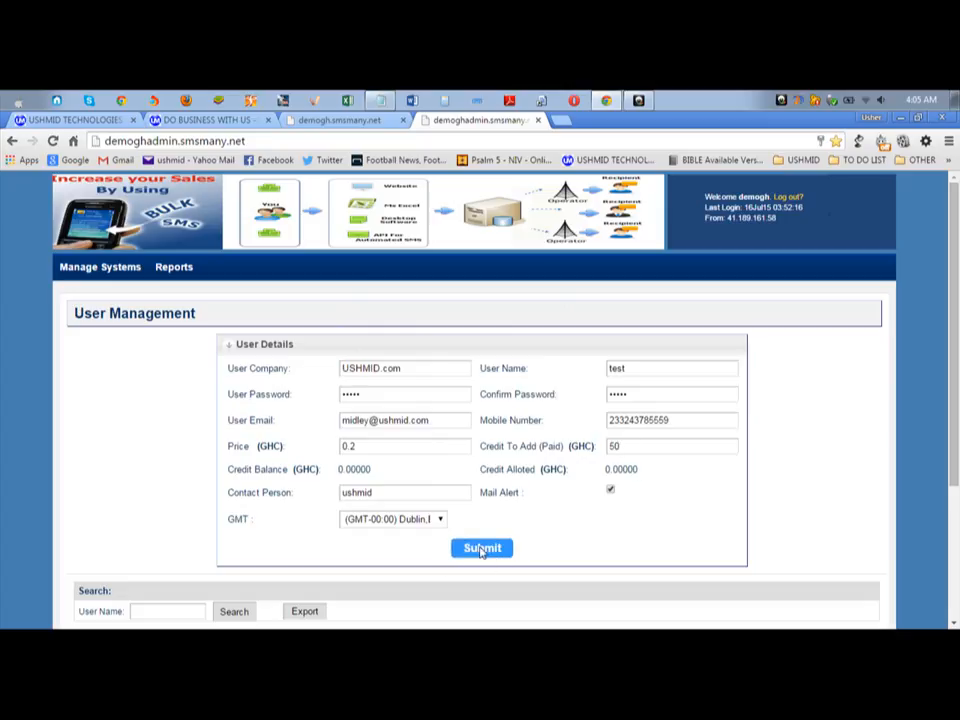
{"action": "left_click", "coordinate": [481, 549]}
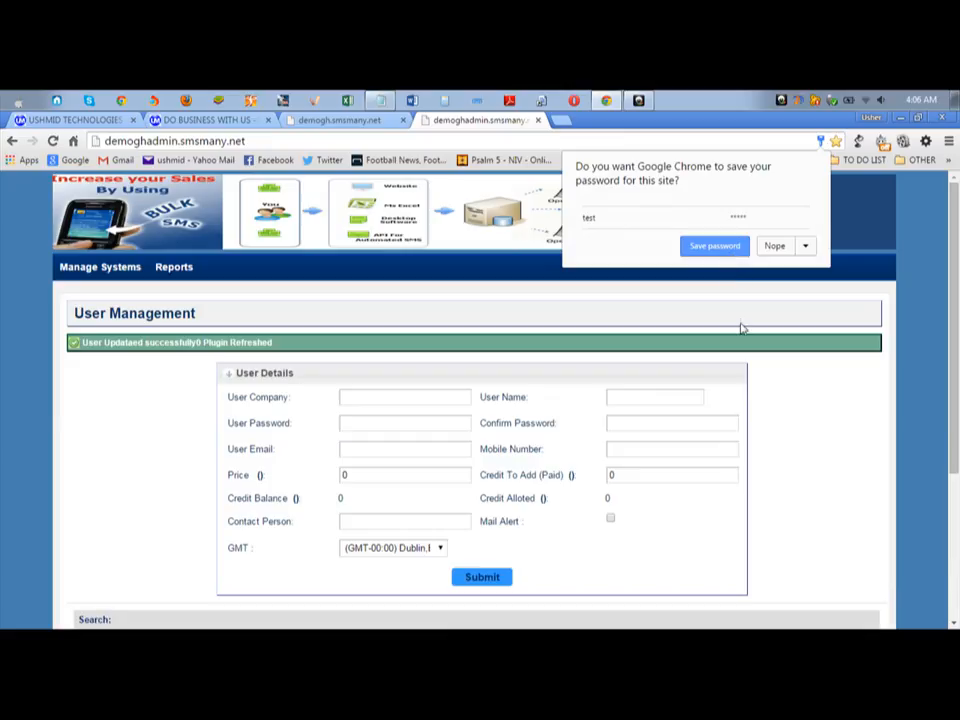
{"action": "left_click", "coordinate": [775, 246]}
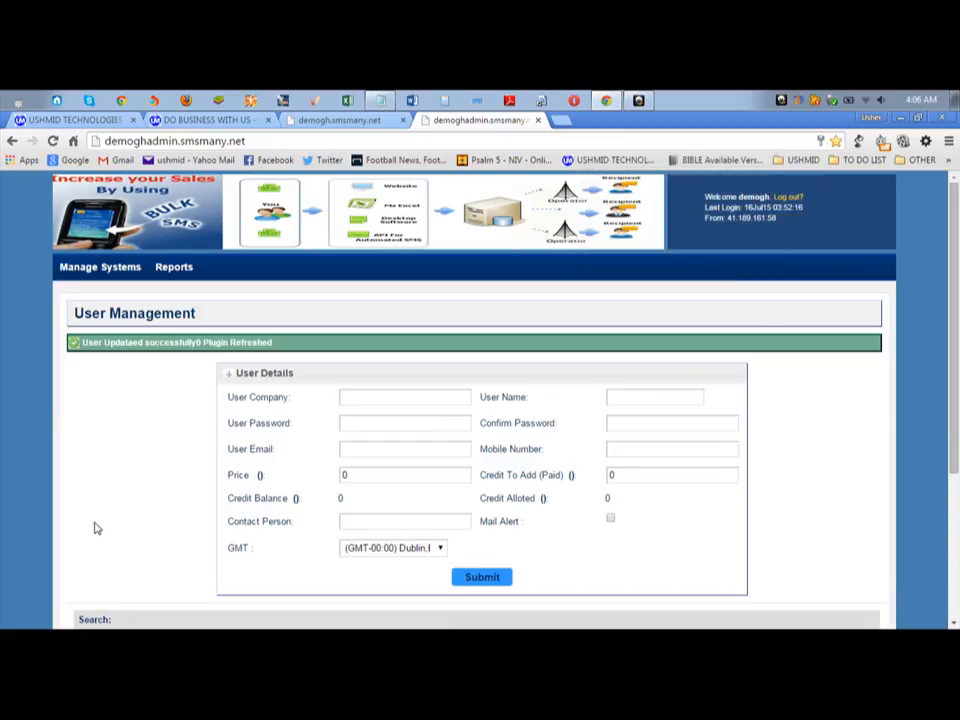
Review the test user's Credits Alloted, Balance, Currency, Credit Used and Contact Person values in the User Details table
{"action": "scroll", "coordinate": [94, 527], "scroll_direction": "down", "scroll_amount": 5}
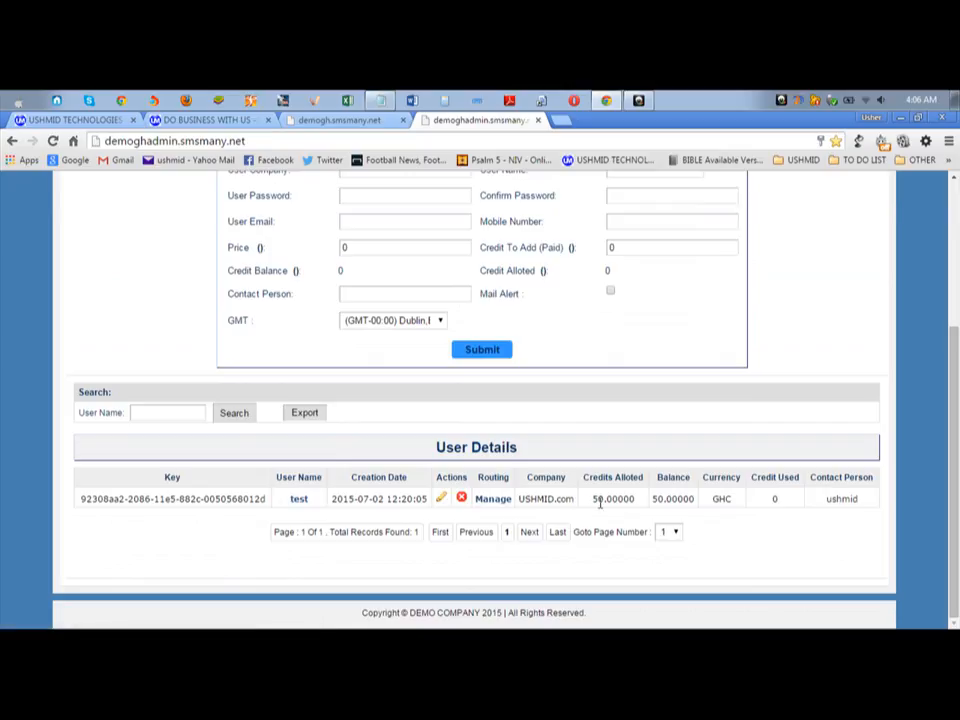
{"action": "left_click_drag", "start_coordinate": [593, 498], "coordinate": [604, 498]}
{"action": "left_click", "coordinate": [609, 504]}
{"action": "left_click_drag", "start_coordinate": [603, 502], "coordinate": [595, 501]}
{"action": "left_click", "coordinate": [662, 501]}
{"action": "left_click_drag", "start_coordinate": [663, 498], "coordinate": [652, 498]}
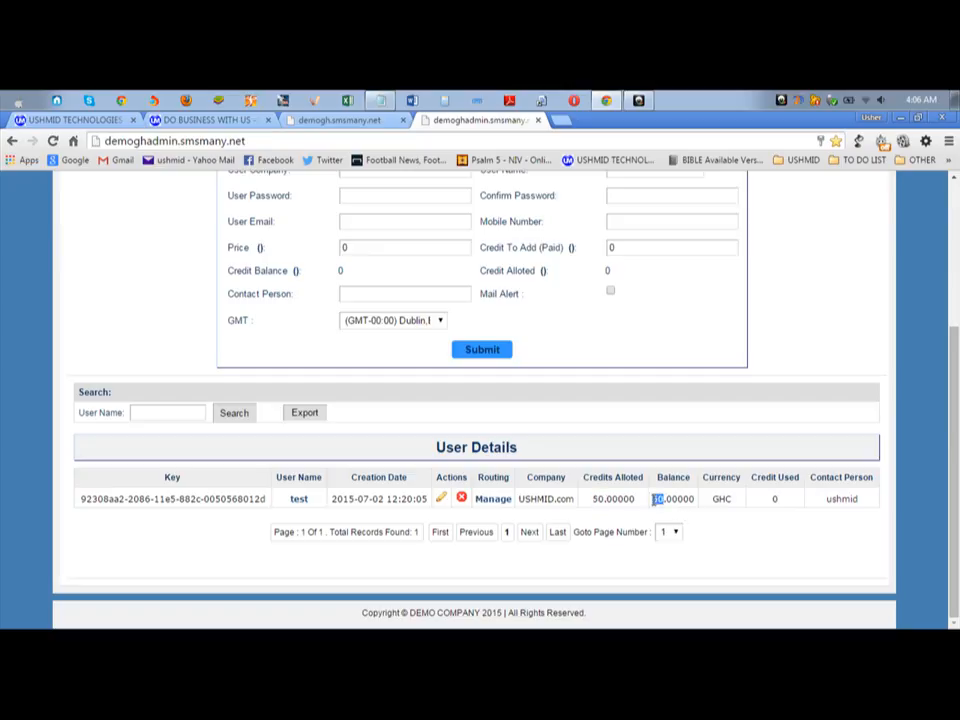
{"action": "left_click", "coordinate": [722, 499]}
{"action": "double_click", "coordinate": [775, 498]}
{"action": "left_click_drag", "start_coordinate": [778, 496], "coordinate": [846, 498]}
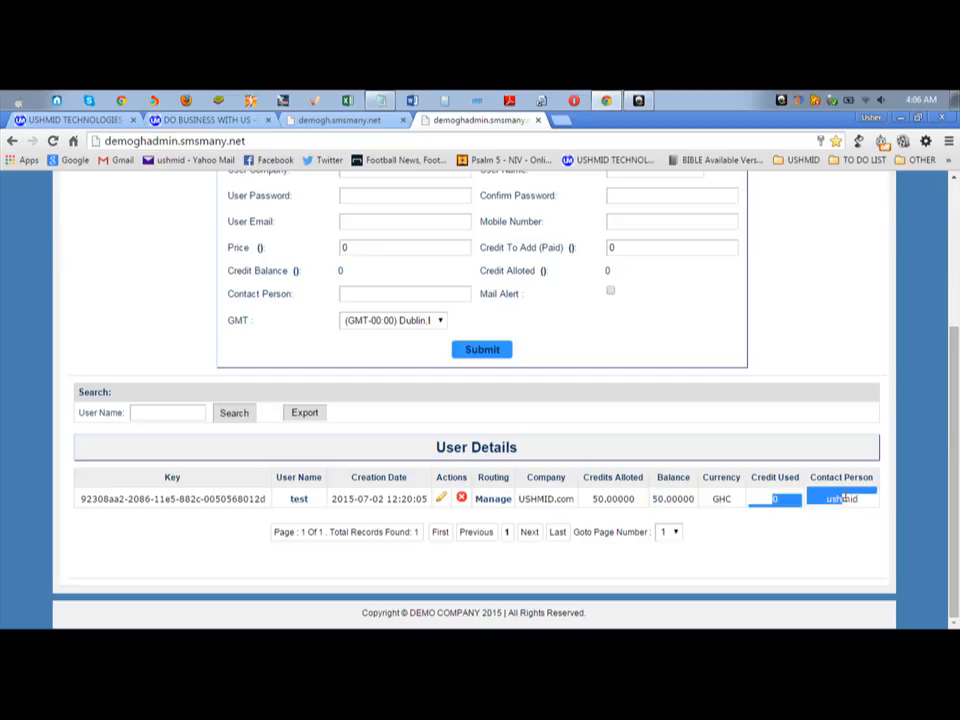
{"action": "double_click", "coordinate": [843, 498]}
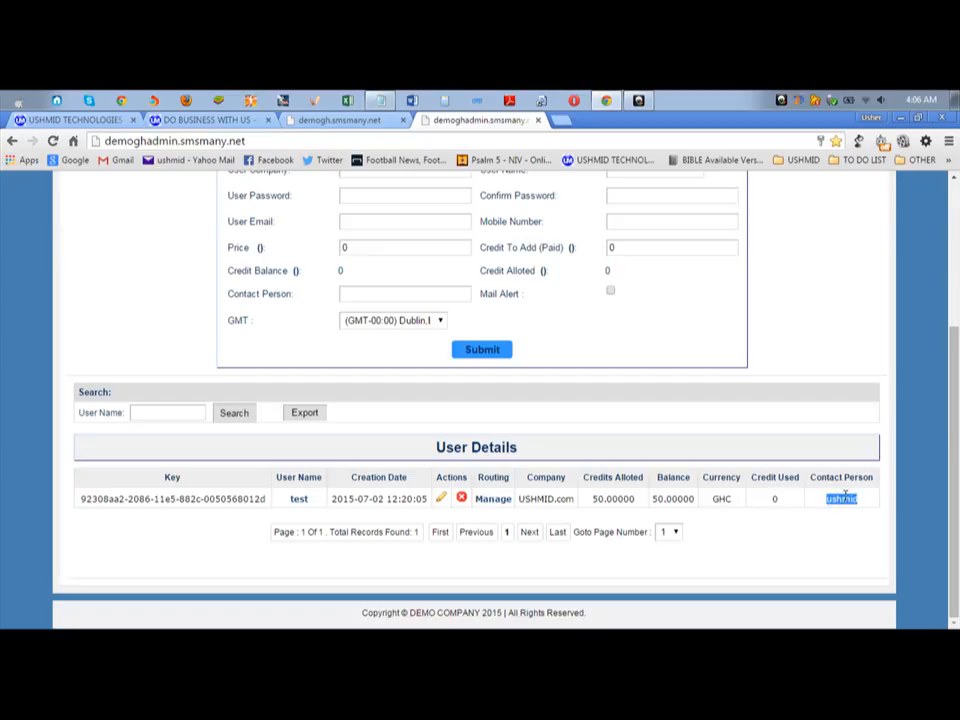
{"action": "left_click", "coordinate": [621, 585]}
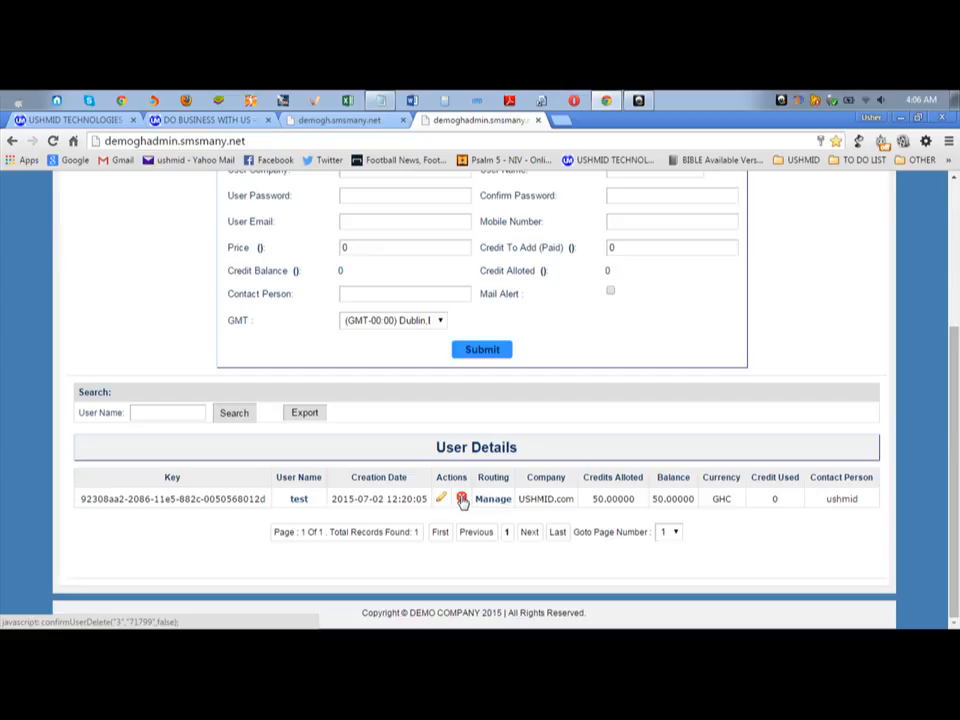
Start deleting the test user from the User Details table, and cancel at the confirmation prompt
{"action": "left_click", "coordinate": [462, 499]}
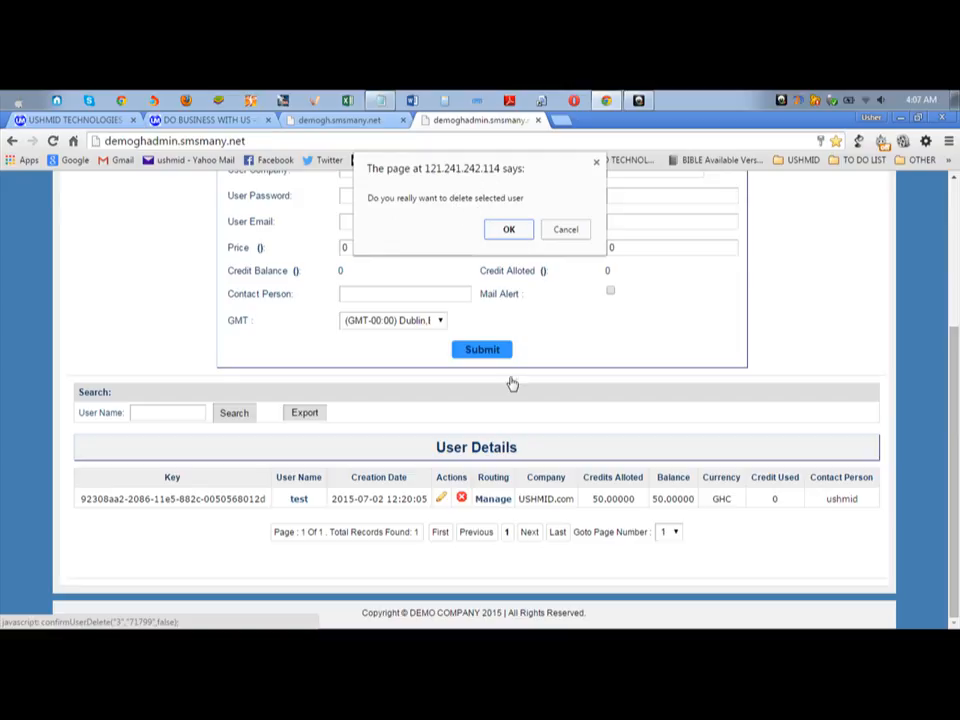
{"action": "left_click", "coordinate": [564, 229]}
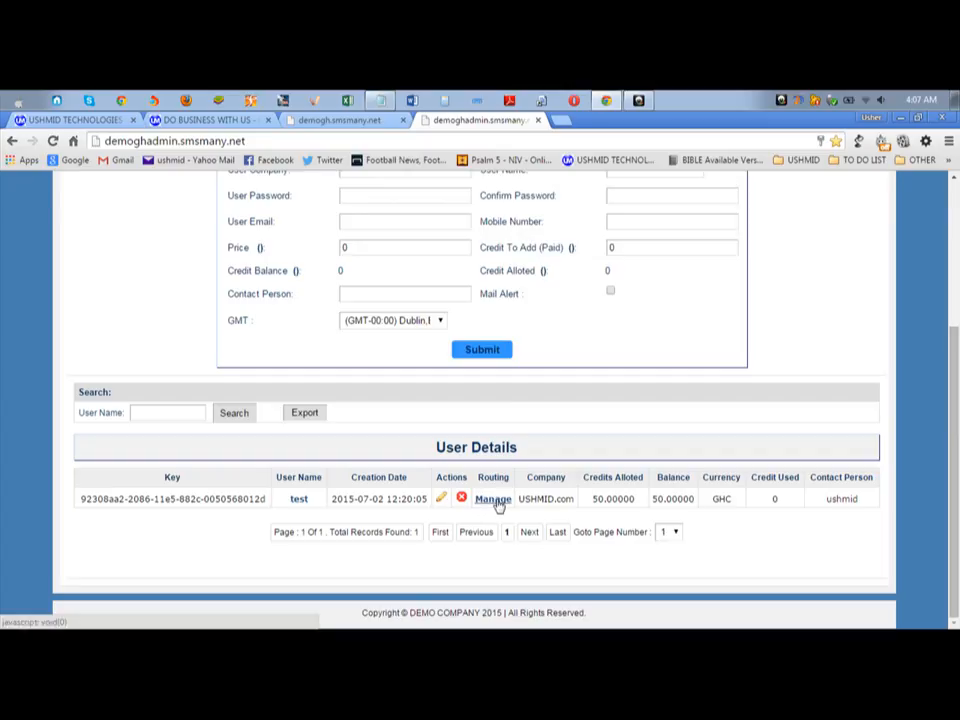
Open the routing management for the test user and select Ghana as the country
{"action": "left_click", "coordinate": [494, 500]}
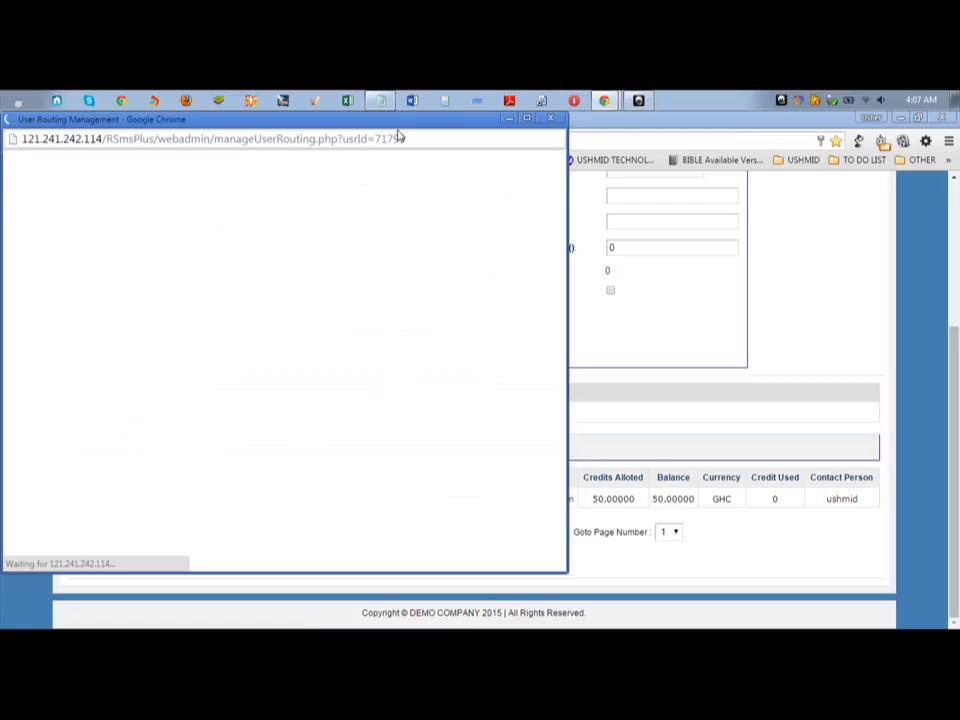
{"action": "left_click_drag", "start_coordinate": [407, 122], "coordinate": [456, 155]}
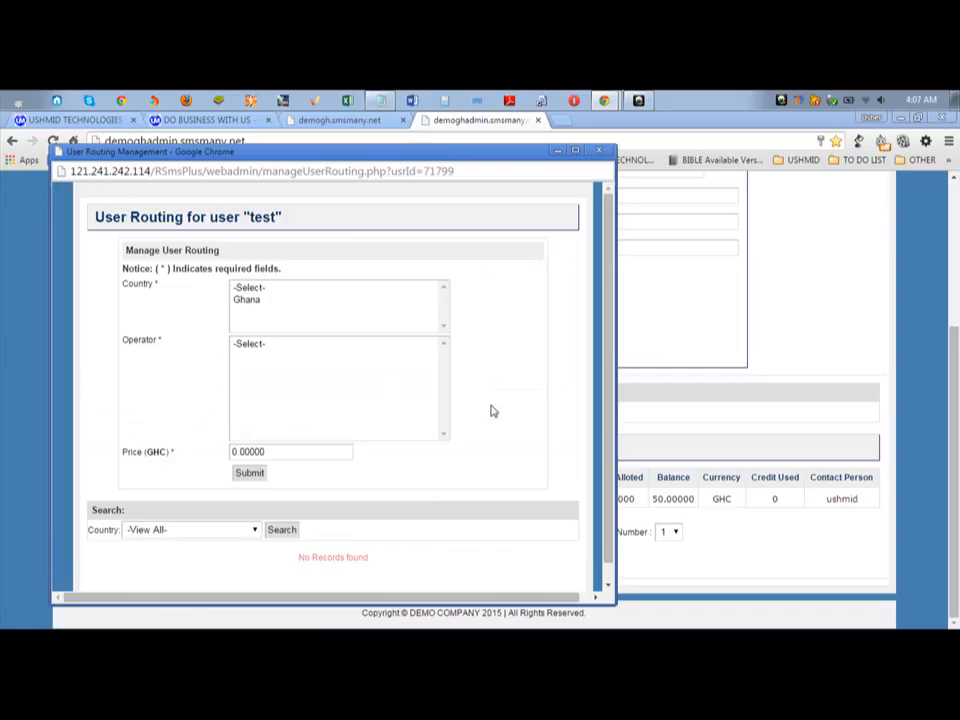
{"action": "scroll", "coordinate": [424, 507], "scroll_direction": "down", "scroll_amount": 1}
{"action": "scroll", "coordinate": [424, 507], "scroll_direction": "up", "scroll_amount": 1}
{"action": "left_click", "coordinate": [251, 308]}
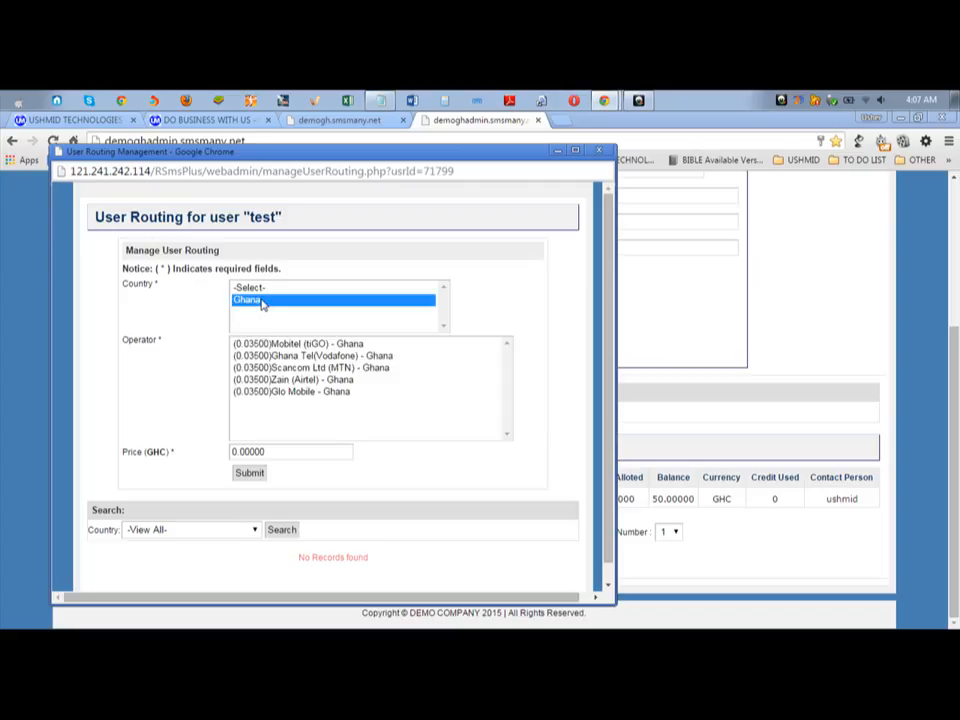
{"action": "left_click_drag", "start_coordinate": [303, 156], "coordinate": [115, 250]}
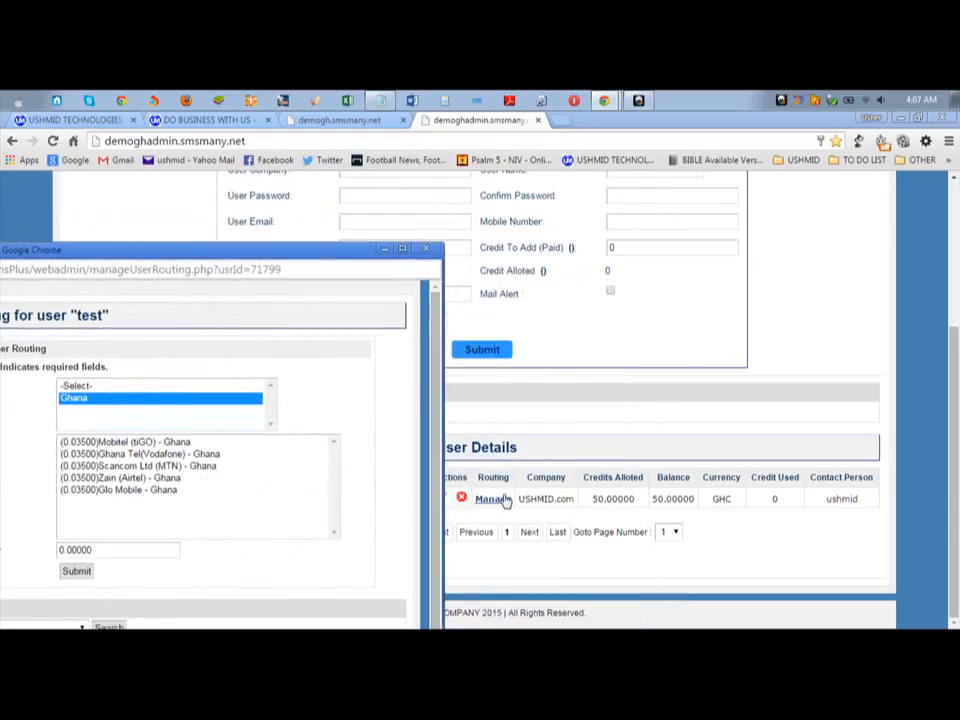
{"action": "left_click_drag", "start_coordinate": [298, 262], "coordinate": [551, 171]}
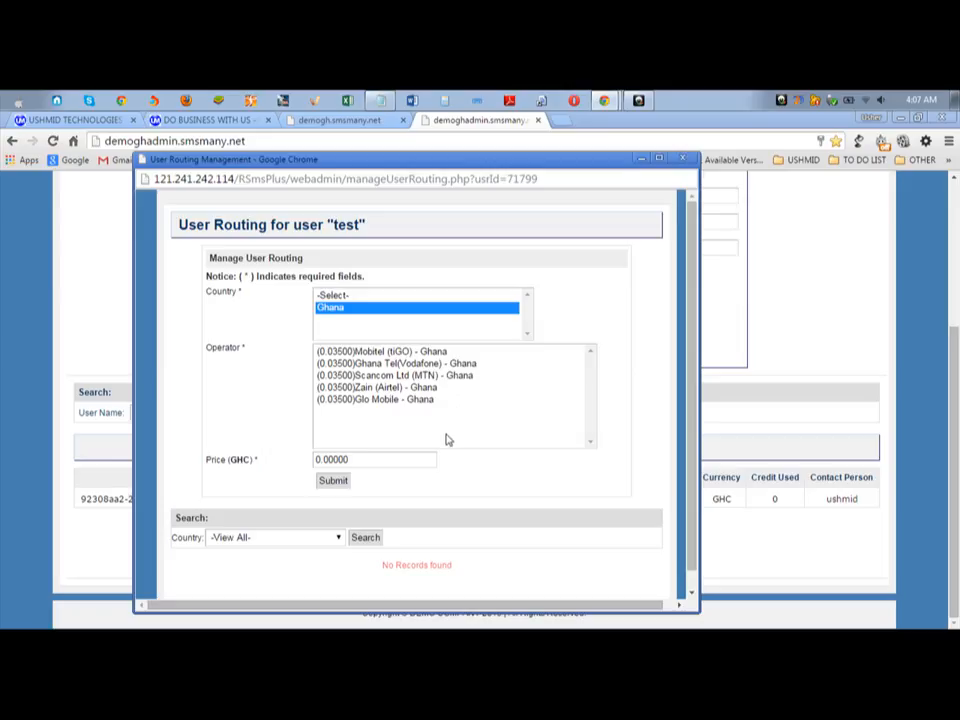
Go through the operators offered for Ghana one by one, from Mobitel (tiGO) to Glo Mobile
{"action": "left_click", "coordinate": [366, 353]}
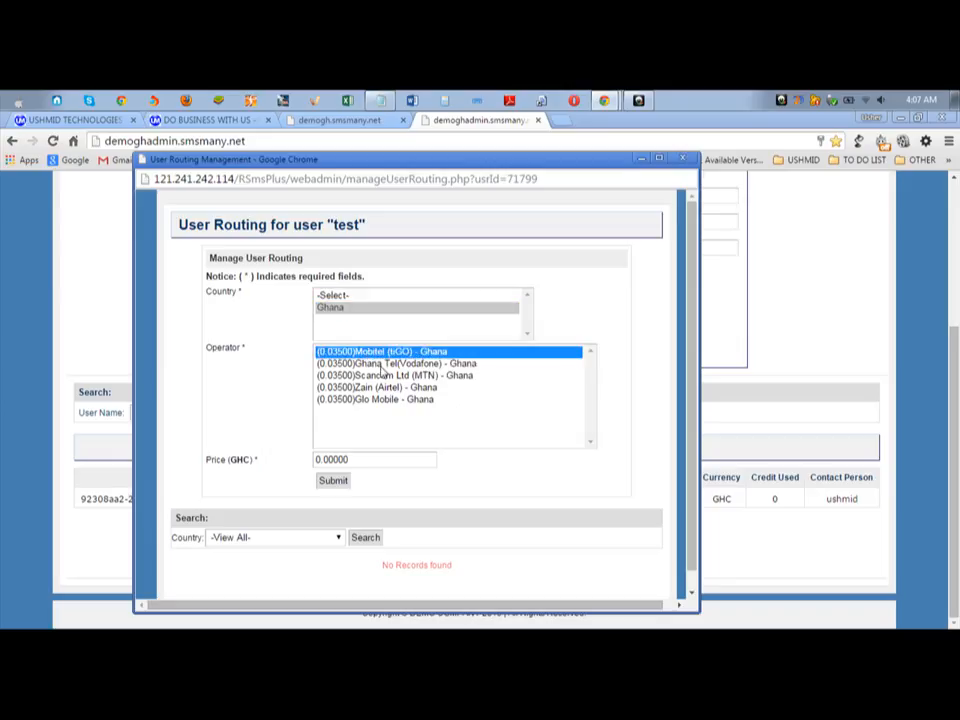
{"action": "left_click", "coordinate": [378, 364]}
{"action": "left_click", "coordinate": [394, 377]}
{"action": "left_click", "coordinate": [397, 388]}
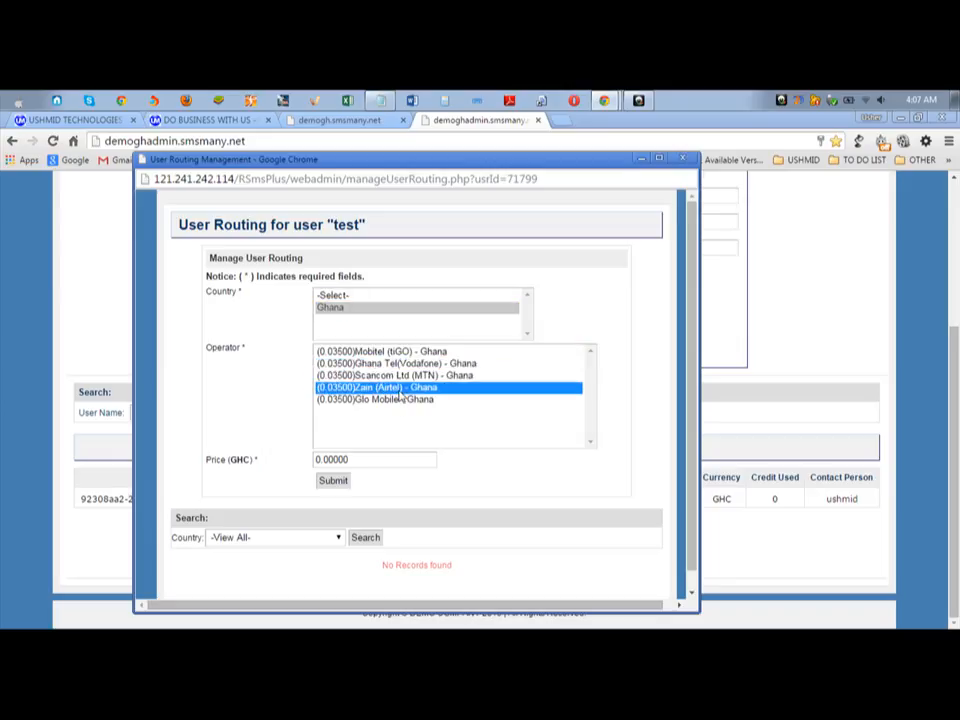
{"action": "left_click", "coordinate": [381, 402]}
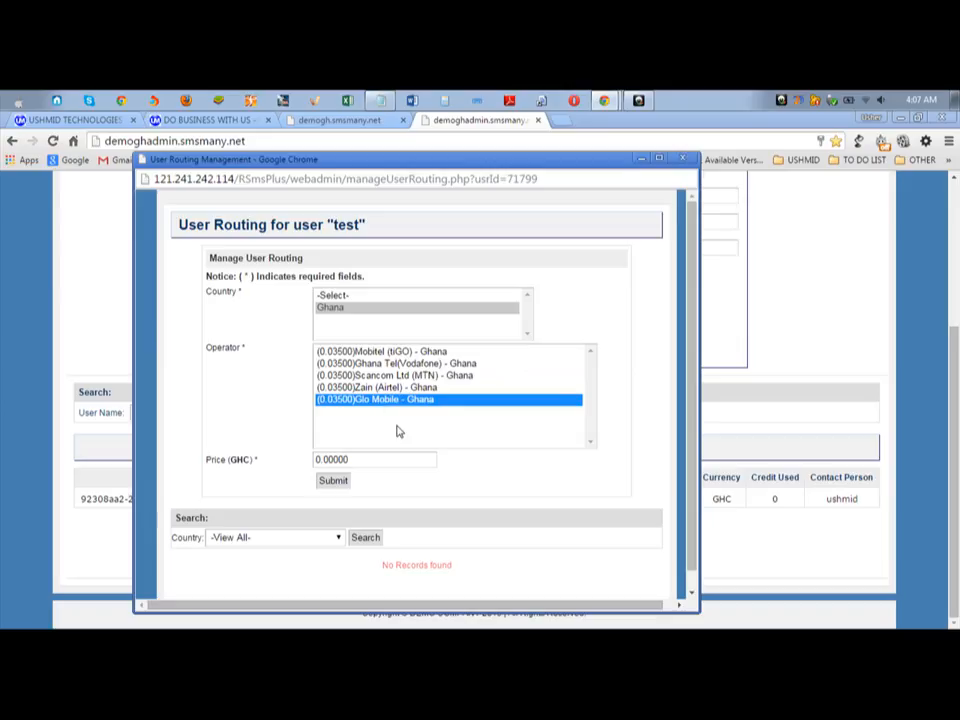
{"action": "left_click", "coordinate": [342, 352]}
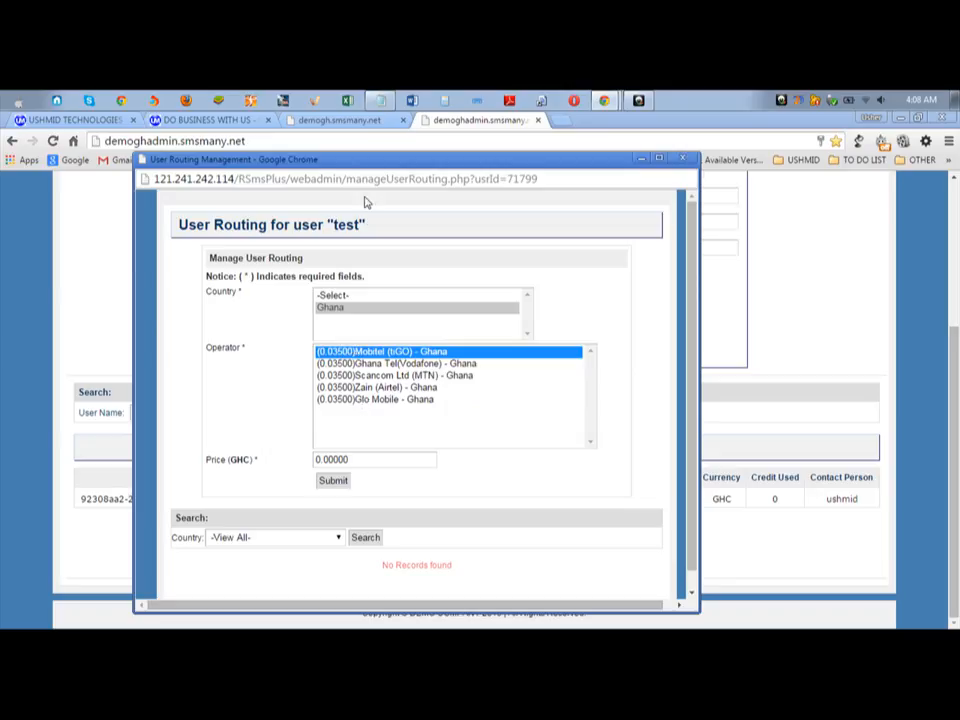
{"action": "left_click_drag", "start_coordinate": [372, 161], "coordinate": [405, 153]}
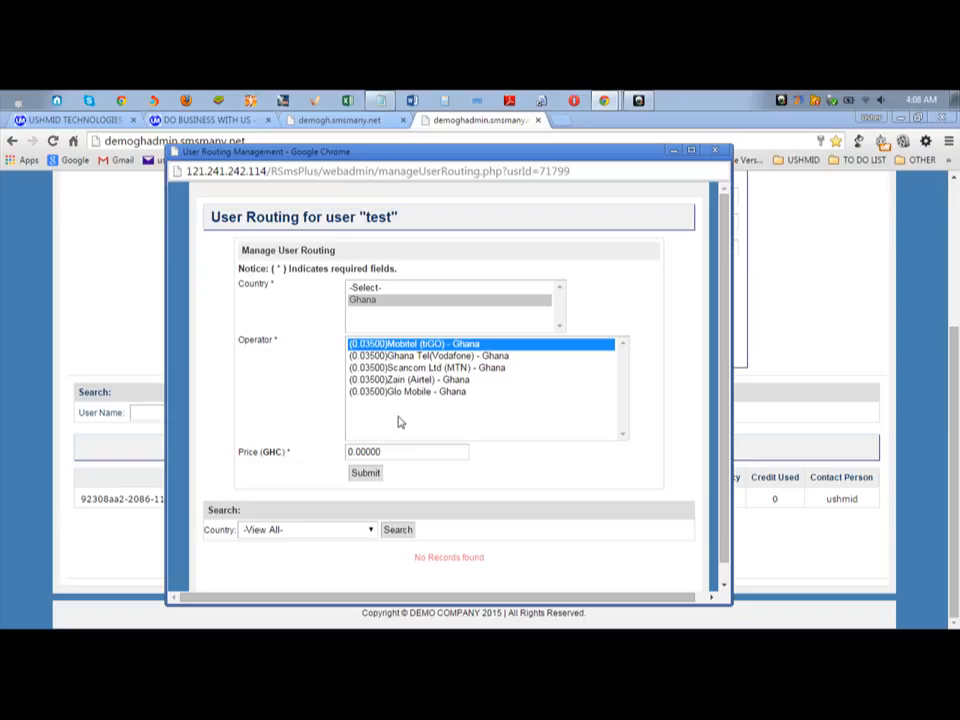
Submit a route for Ghana's Mobitel (tiGO) operator at a price of 0.5 GHC and check its record in the routing list
{"action": "left_click", "coordinate": [383, 302]}
{"action": "left_click", "coordinate": [381, 345]}
{"action": "left_click_drag", "start_coordinate": [391, 452], "coordinate": [366, 452]}
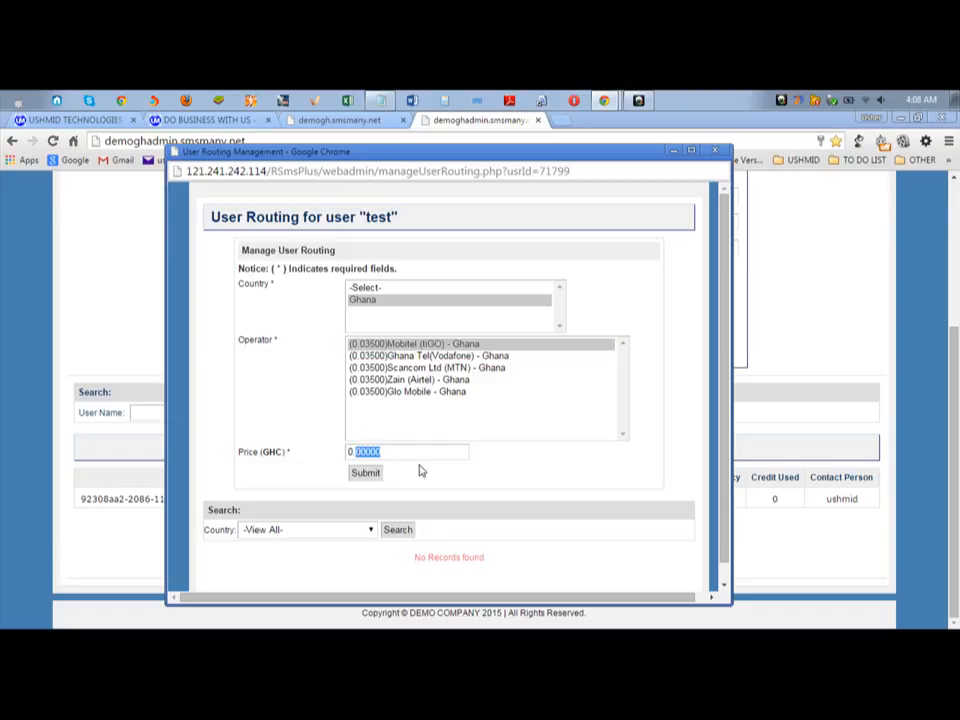
{"action": "left_click", "coordinate": [402, 345]}
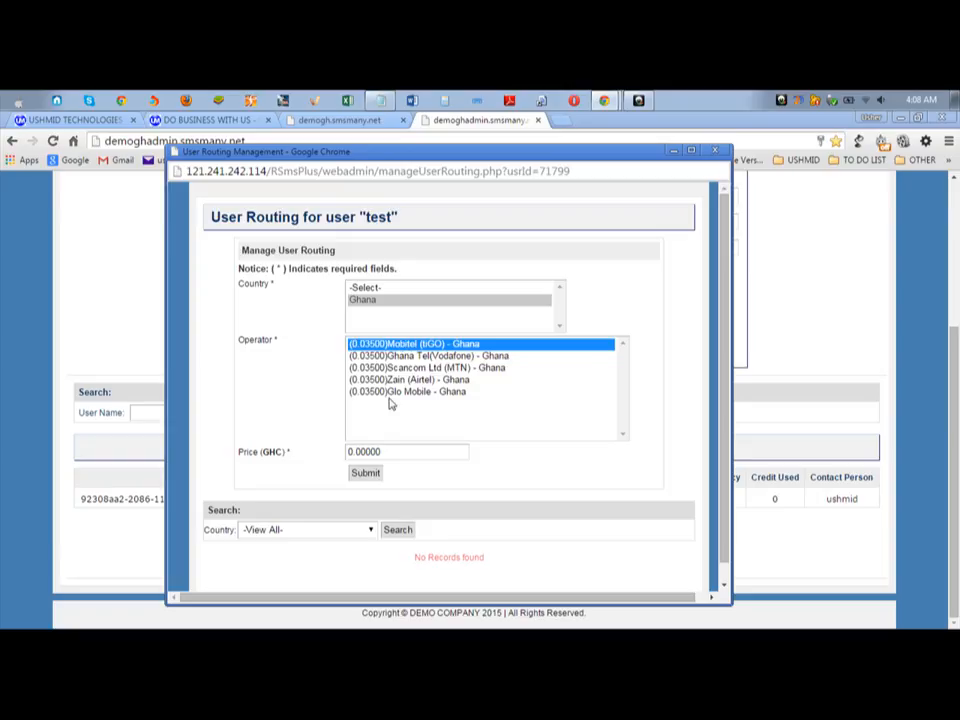
{"action": "left_click_drag", "start_coordinate": [381, 452], "coordinate": [357, 452]}
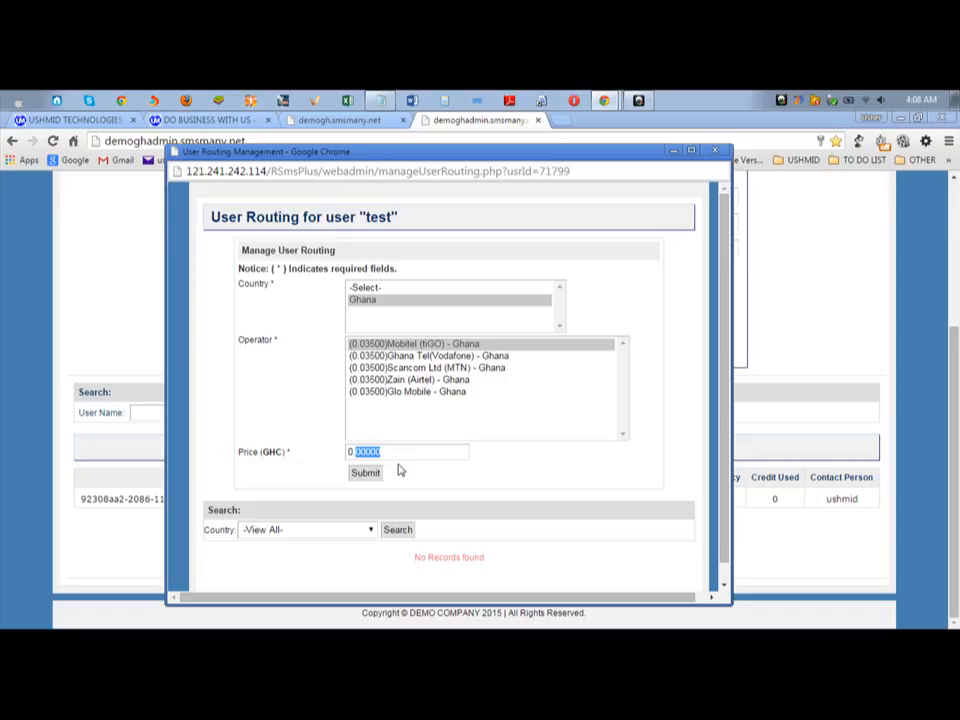
{"action": "type", "text": "5"}
{"action": "left_click", "coordinate": [367, 478]}
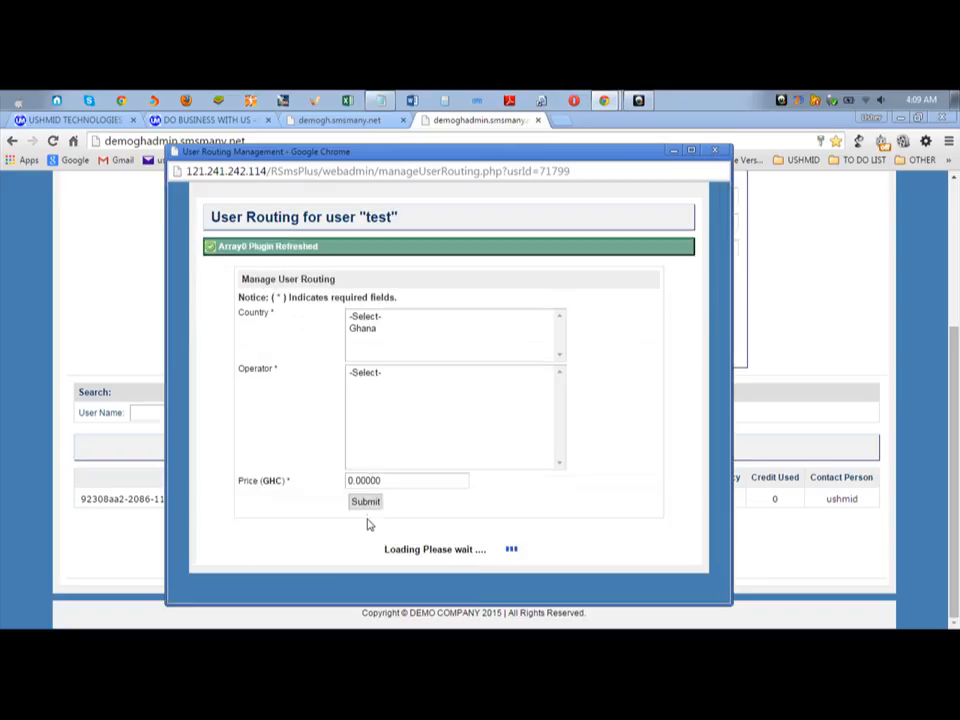
{"action": "scroll", "coordinate": [385, 525], "scroll_direction": "down", "scroll_amount": 3}
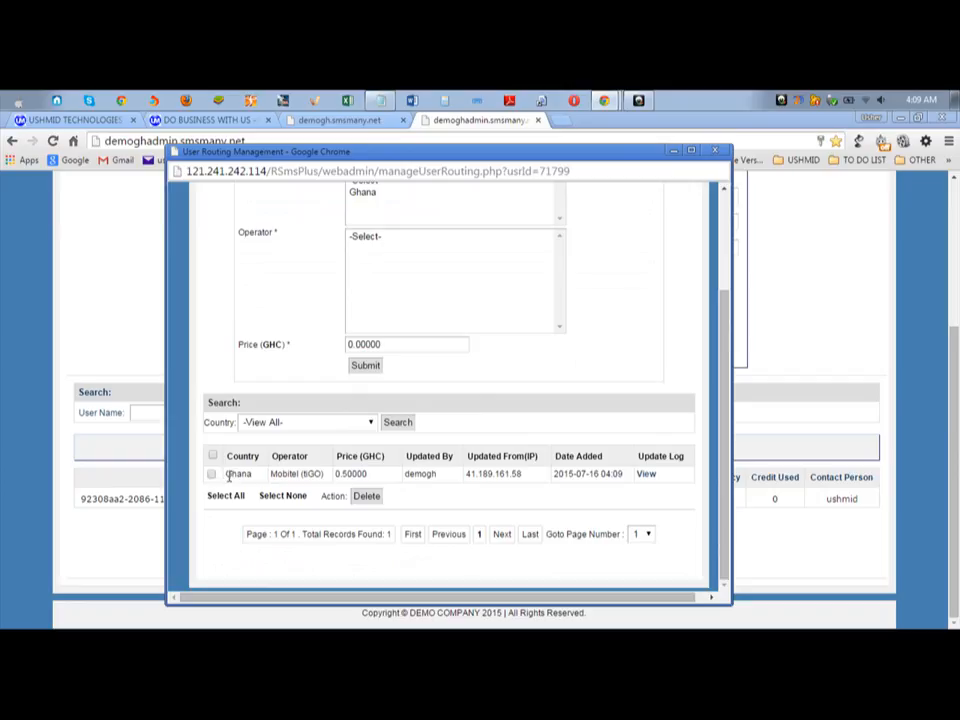
{"action": "left_click", "coordinate": [361, 473]}
{"action": "left_click", "coordinate": [366, 496]}
Select Ghana with the Ghana Tel(Vodafone) operator for another route and set its price to 0.04 GHC
{"action": "left_click", "coordinate": [362, 329]}
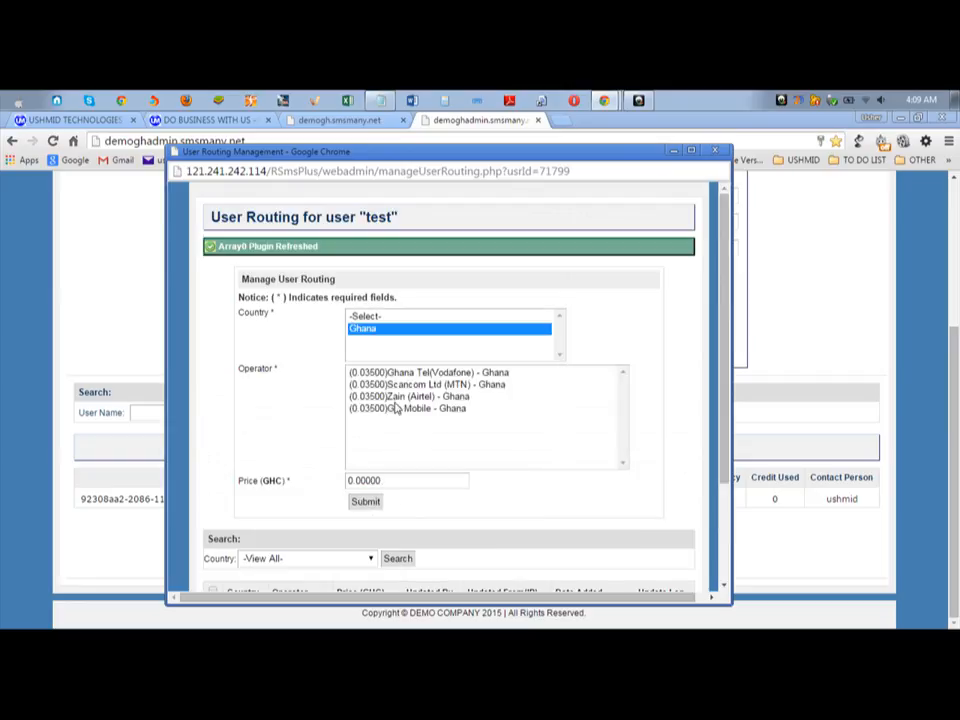
{"action": "left_click", "coordinate": [389, 373]}
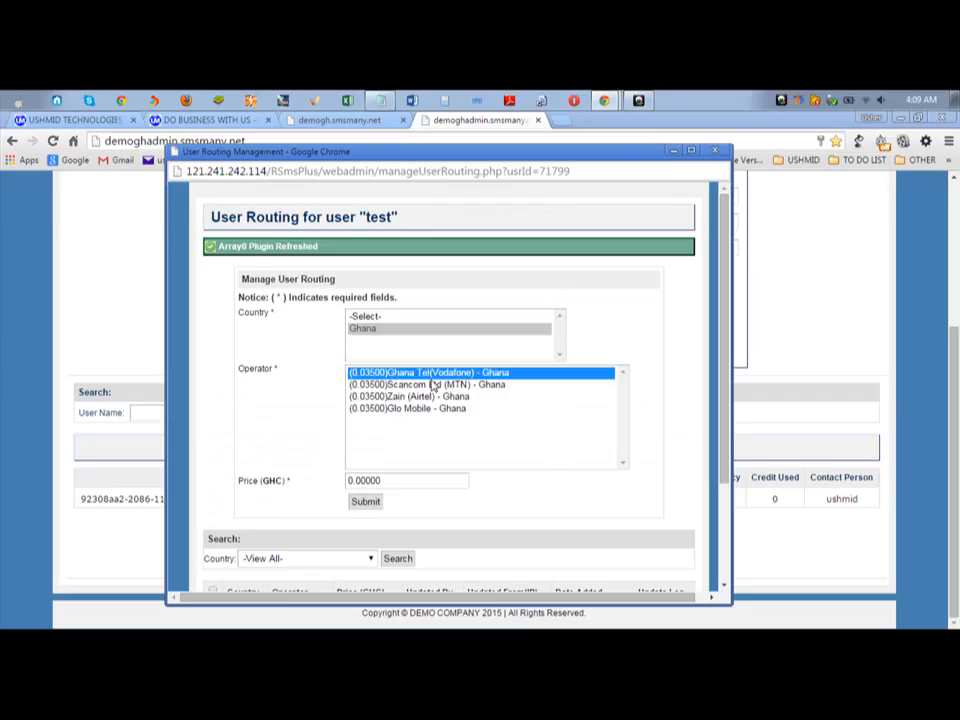
{"action": "left_click", "coordinate": [388, 480]}
{"action": "left_click_drag", "start_coordinate": [388, 480], "coordinate": [362, 480]}
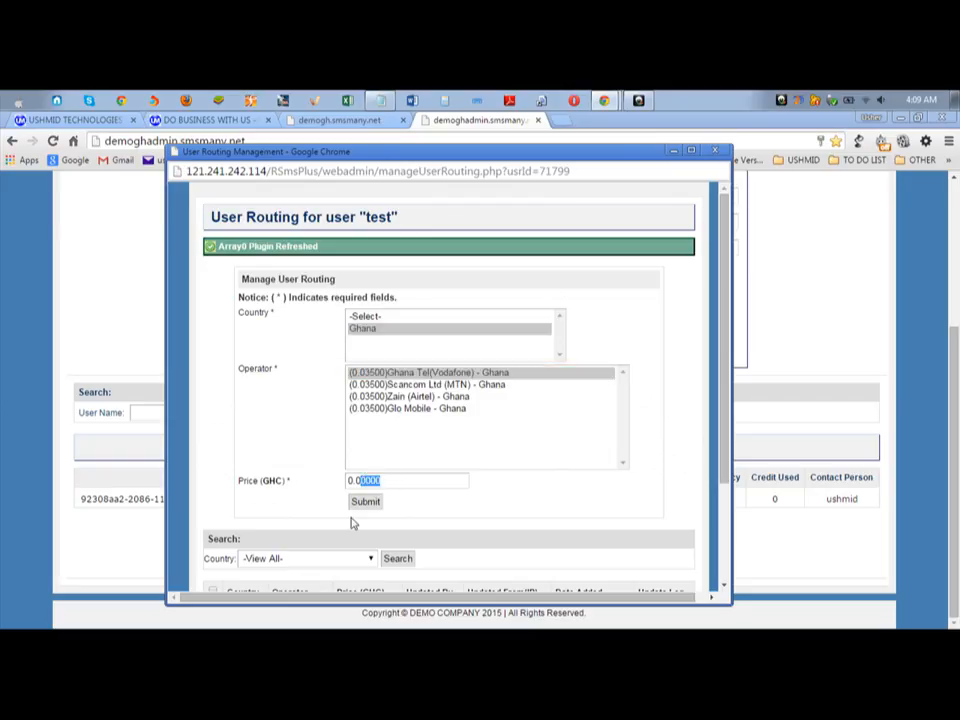
{"action": "type", "text": "4"}
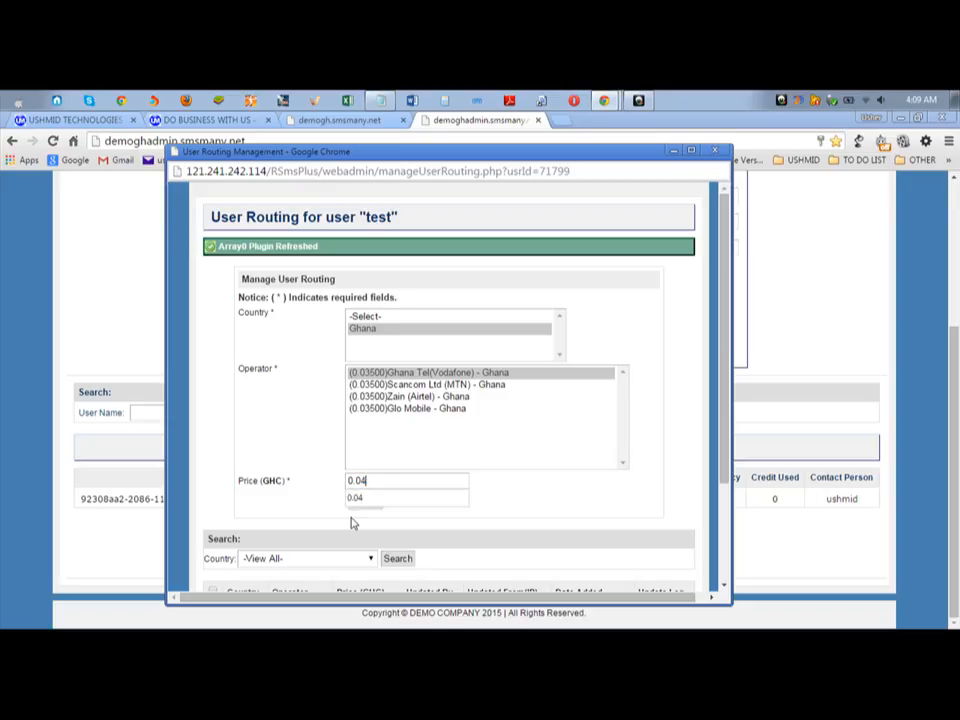
{"action": "left_click", "coordinate": [296, 480]}
{"action": "scroll", "coordinate": [417, 478], "scroll_direction": "down", "scroll_amount": 2}
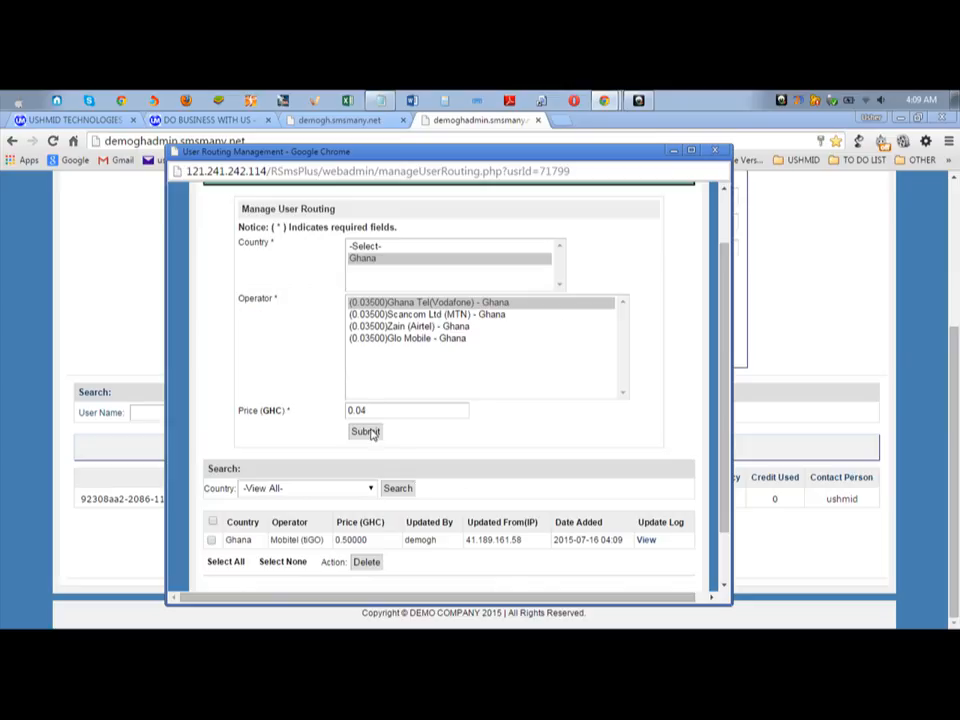
Select all four remaining Ghana operators together and set their price to 0.05 GHC
{"action": "left_click", "coordinate": [410, 340]}
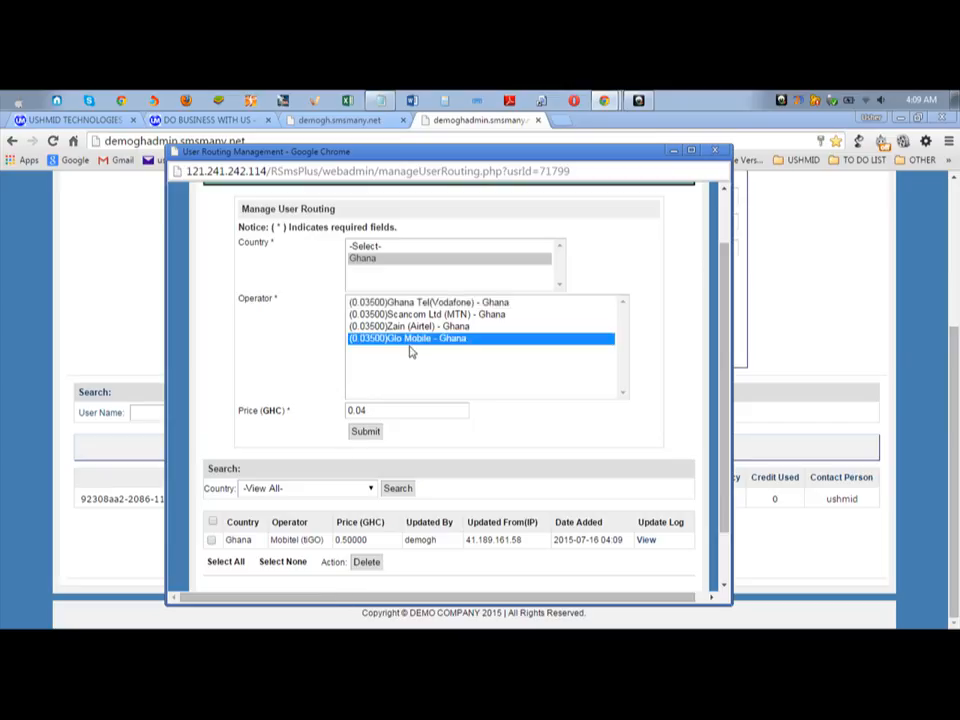
{"action": "key", "text": "ctrl+a"}
{"action": "left_click", "coordinate": [373, 411]}
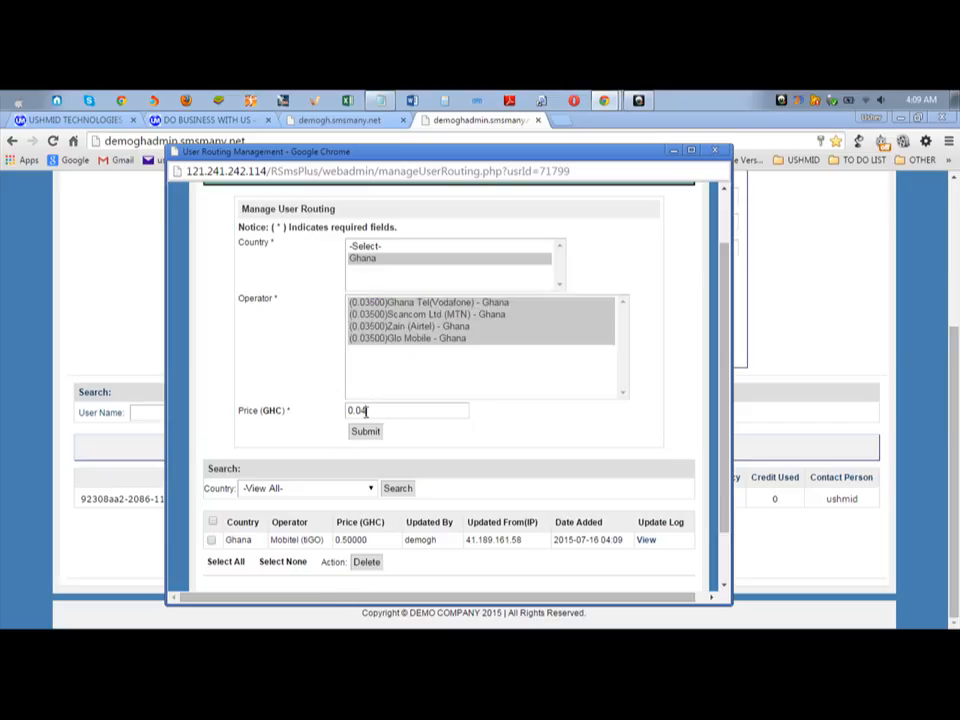
{"action": "type", "text": "0.05"}
{"action": "left_click", "coordinate": [531, 469]}
Try 0.045 and 0.046 as alternative prices for the selected operators
{"action": "left_click_drag", "start_coordinate": [370, 411], "coordinate": [358, 412]}
{"action": "type", "text": "045"}
{"action": "key", "text": "BackSpace"}
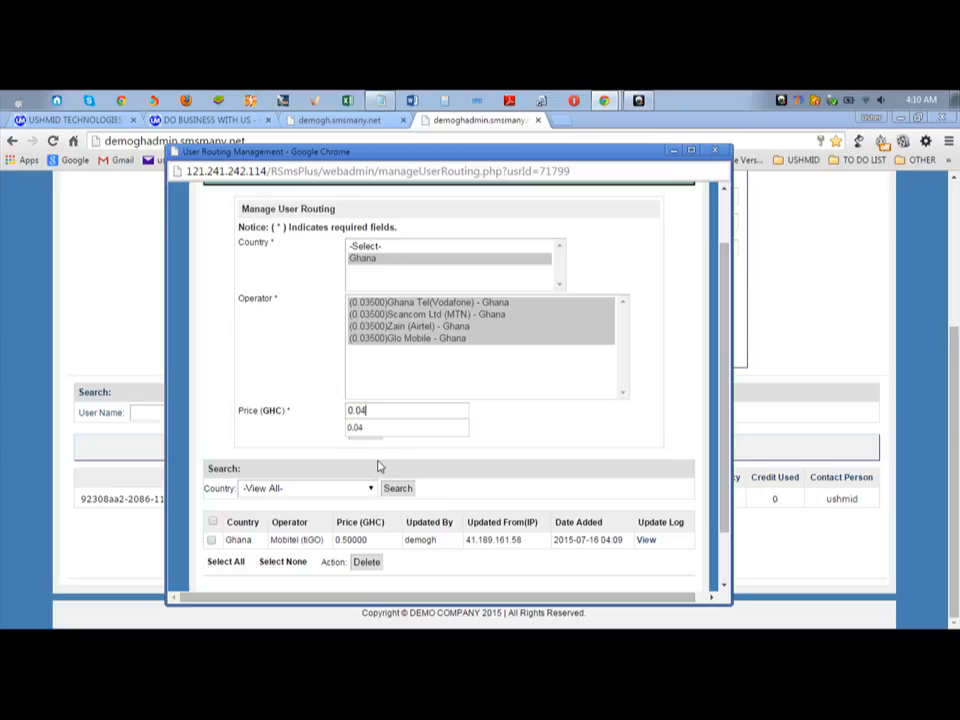
{"action": "type", "text": "6"}
{"action": "key", "text": "BackSpace"}
{"action": "key", "text": "BackSpace"}
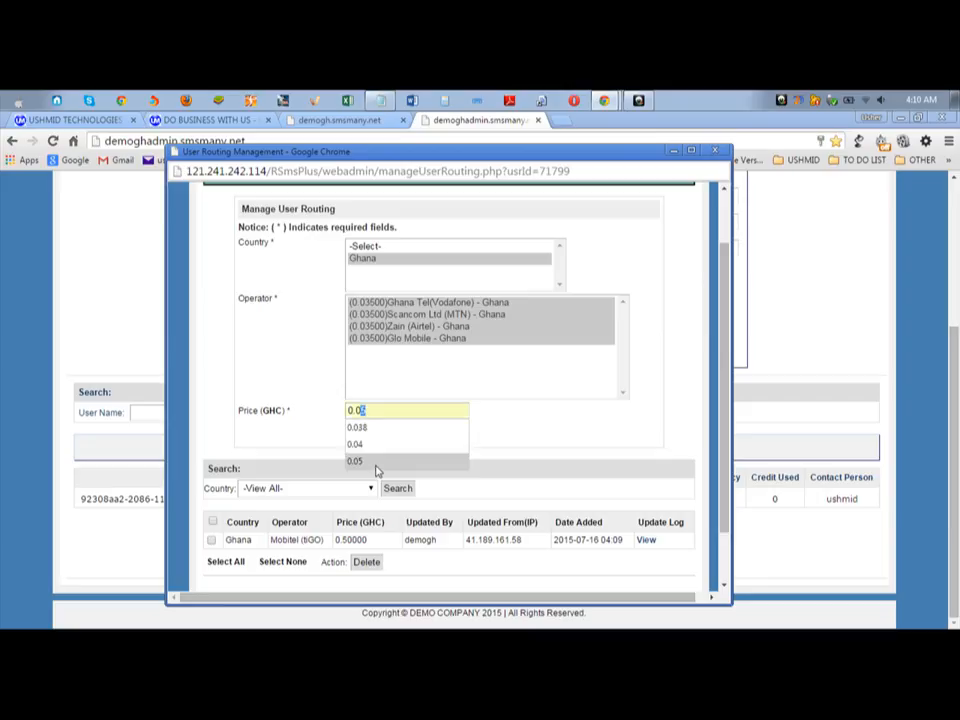
Submit the four selected operators' routes at 0.05 GHC, check the routing list and close the routing window
{"action": "left_click", "coordinate": [598, 428]}
{"action": "left_click", "coordinate": [385, 413]}
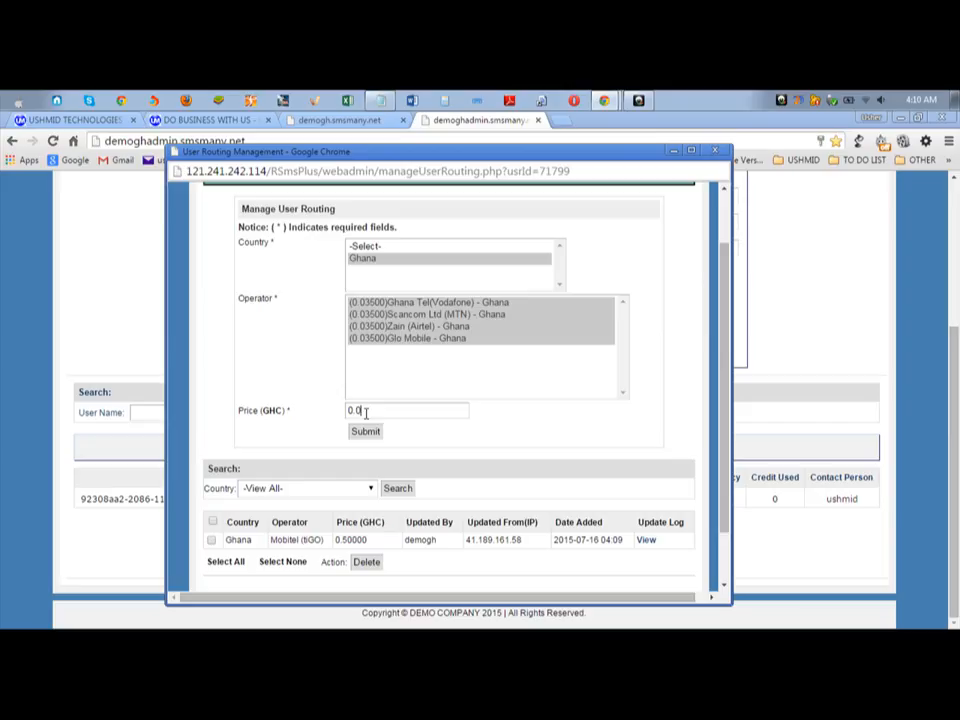
{"action": "type", "text": "5"}
{"action": "left_click", "coordinate": [508, 433]}
{"action": "left_click", "coordinate": [366, 433]}
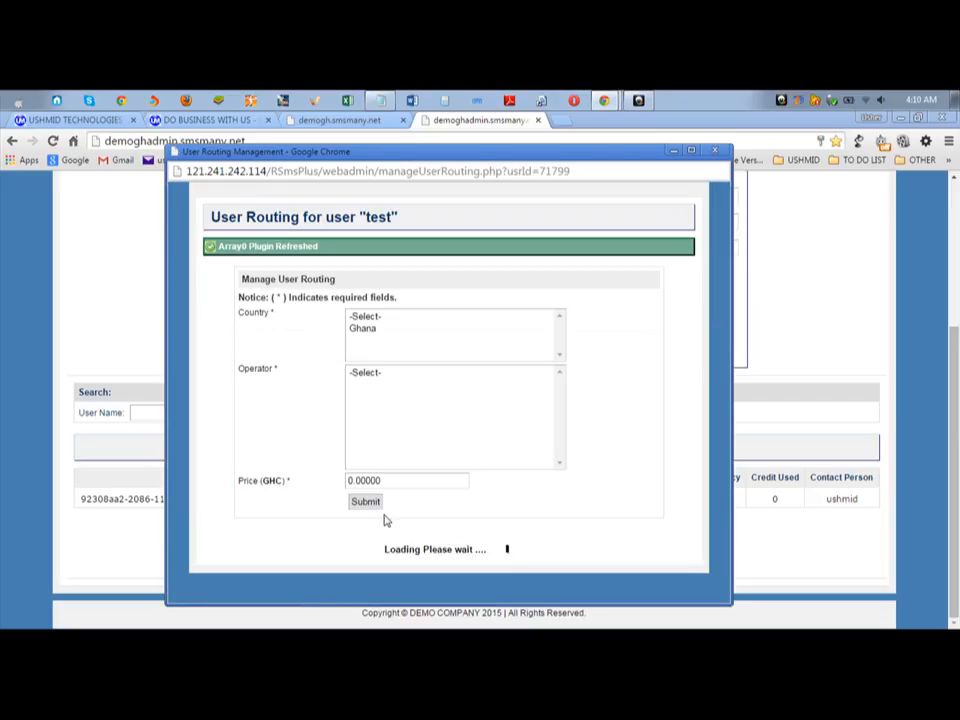
{"action": "scroll", "coordinate": [385, 520], "scroll_direction": "down", "scroll_amount": 3}
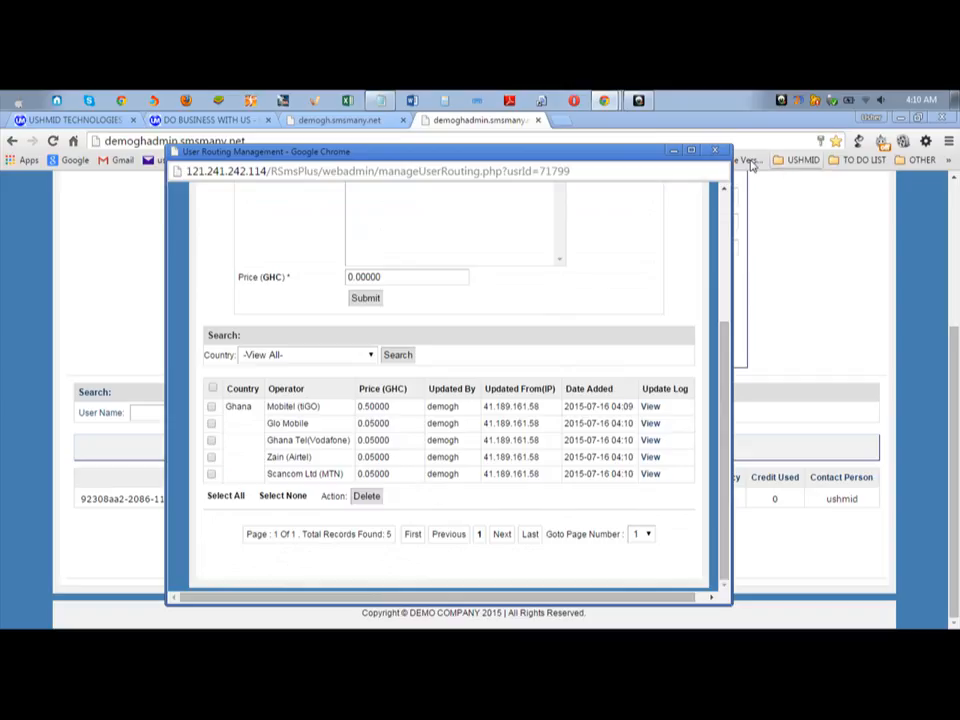
{"action": "left_click", "coordinate": [716, 149]}
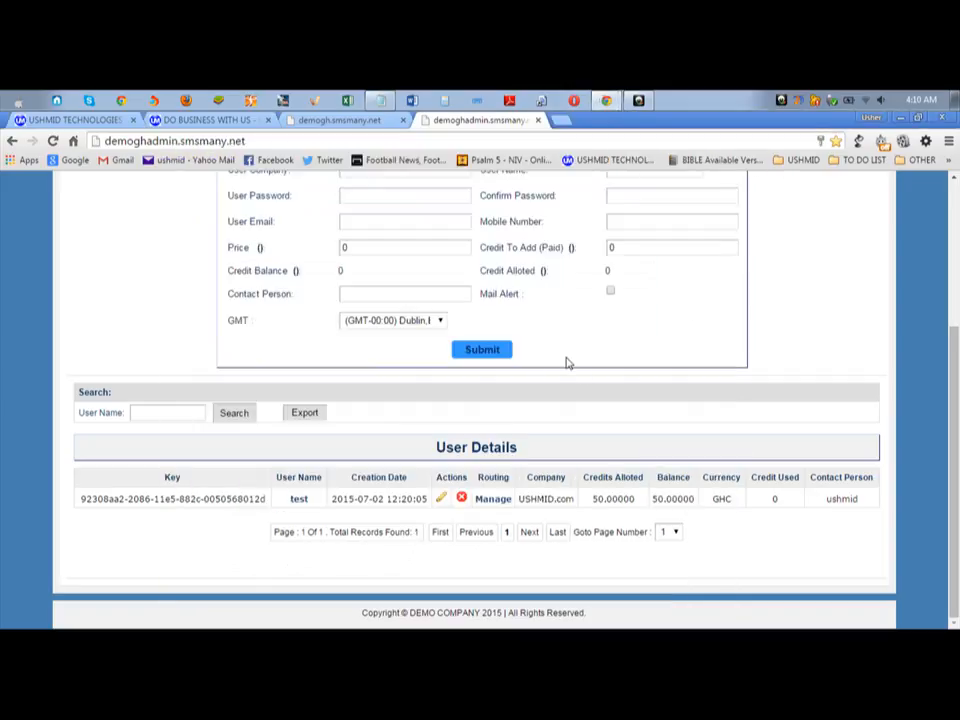
Highlight the test user's Credits Alloted value and open Calculator beside the User Details table
{"action": "scroll", "coordinate": [571, 474], "scroll_direction": "up", "scroll_amount": 3}
{"action": "scroll", "coordinate": [573, 475], "scroll_direction": "down", "scroll_amount": 3}
{"action": "left_click_drag", "start_coordinate": [606, 499], "coordinate": [592, 499]}
{"action": "left_click", "coordinate": [440, 97]}
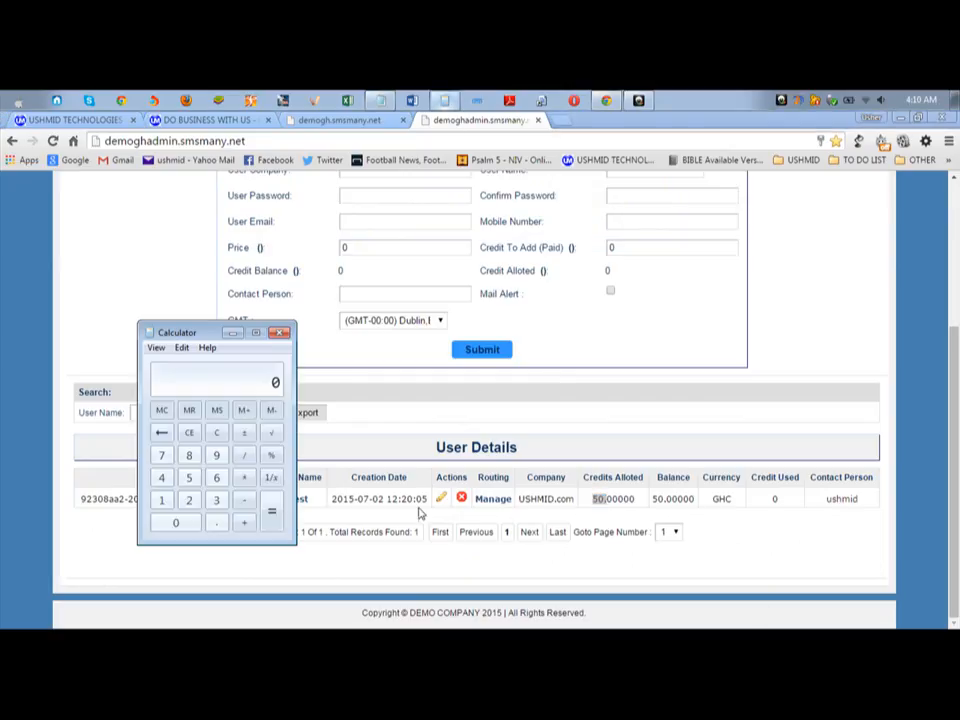
{"action": "left_click_drag", "start_coordinate": [197, 333], "coordinate": [285, 282]}
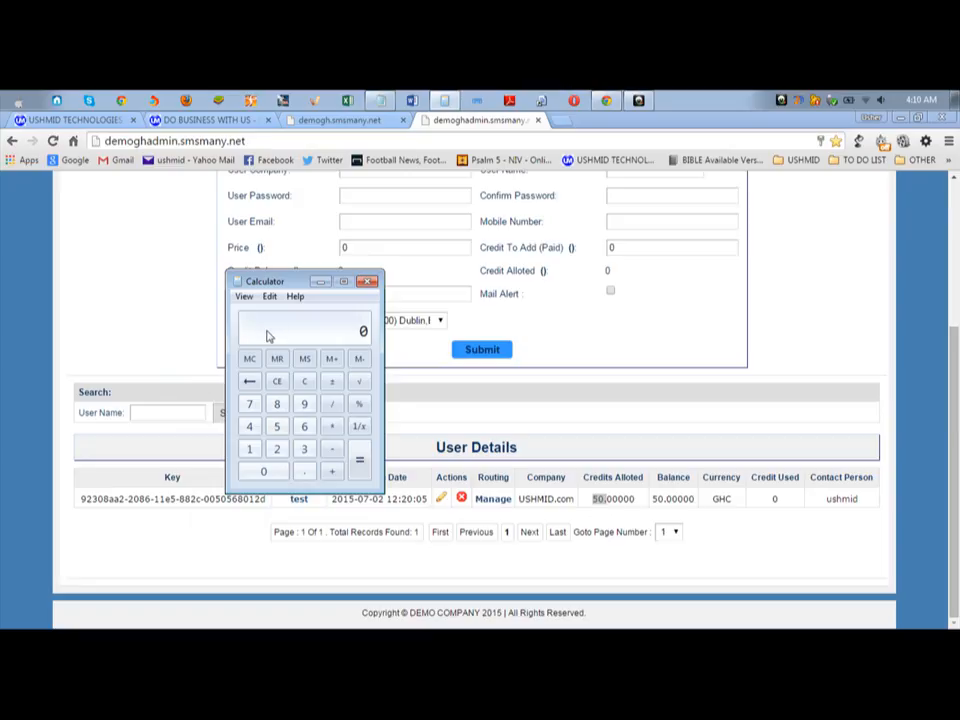
Multiply 50 by 0.05 in Calculator and clear the result
{"action": "left_click", "coordinate": [277, 428]}
{"action": "left_click", "coordinate": [277, 473]}
{"action": "left_click", "coordinate": [333, 430]}
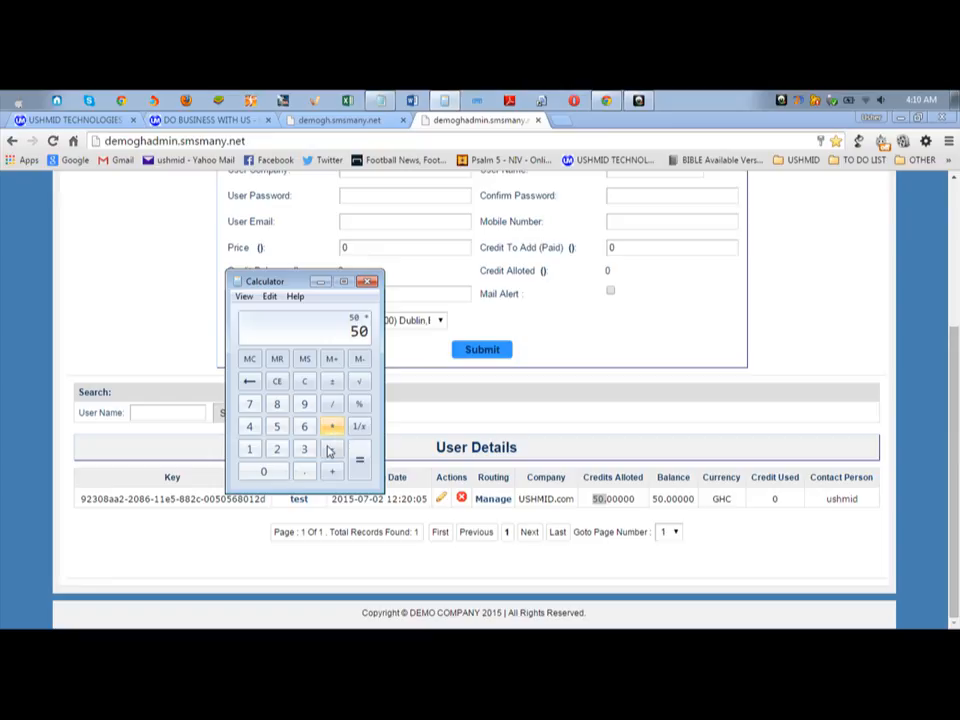
{"action": "left_click", "coordinate": [263, 471]}
{"action": "left_click", "coordinate": [301, 472]}
{"action": "left_click", "coordinate": [279, 471]}
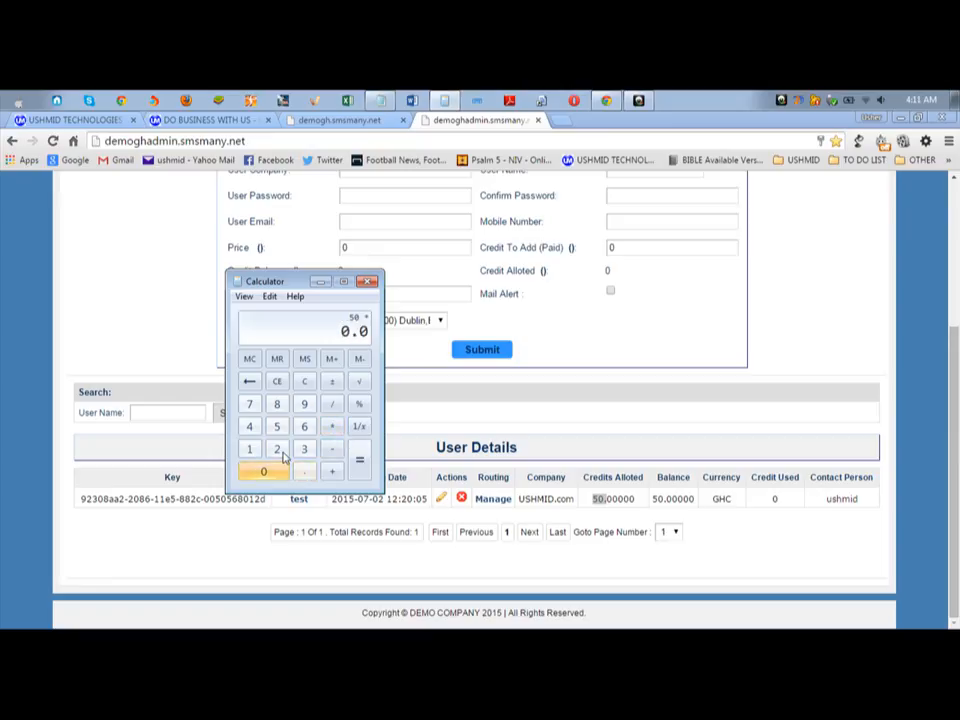
{"action": "left_click", "coordinate": [277, 426]}
{"action": "left_click", "coordinate": [359, 463]}
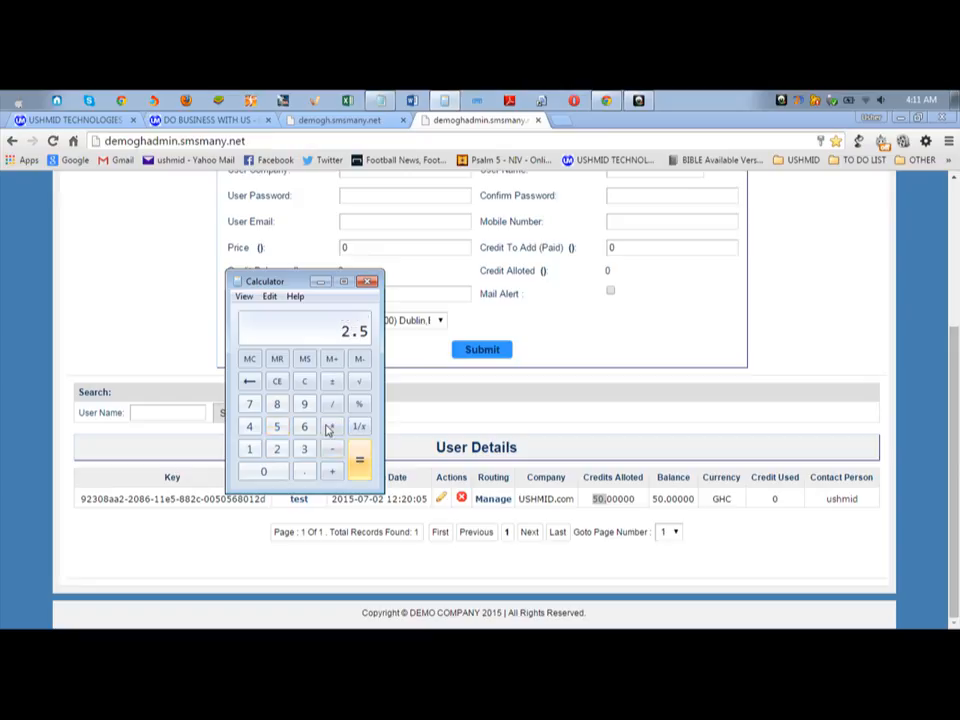
{"action": "left_click", "coordinate": [303, 383]}
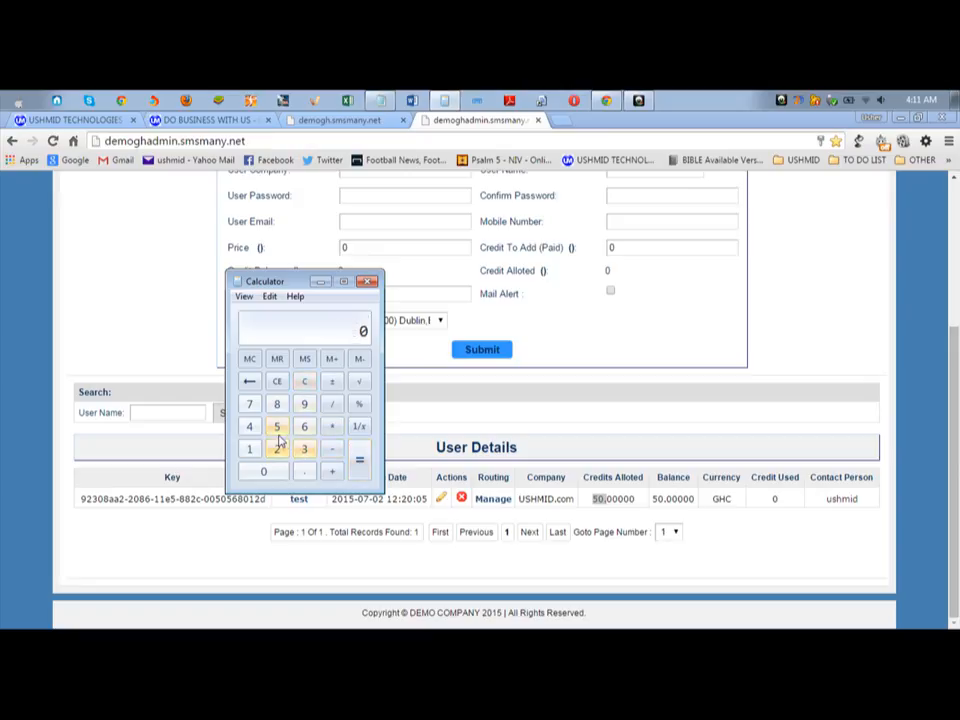
Divide 50 by 0.05 to work out how many messages the credit covers, and close Calculator
{"action": "left_click", "coordinate": [277, 426]}
{"action": "left_click", "coordinate": [277, 471]}
{"action": "left_click", "coordinate": [331, 406]}
{"action": "left_click", "coordinate": [278, 471]}
{"action": "left_click", "coordinate": [304, 471]}
{"action": "left_click", "coordinate": [275, 470]}
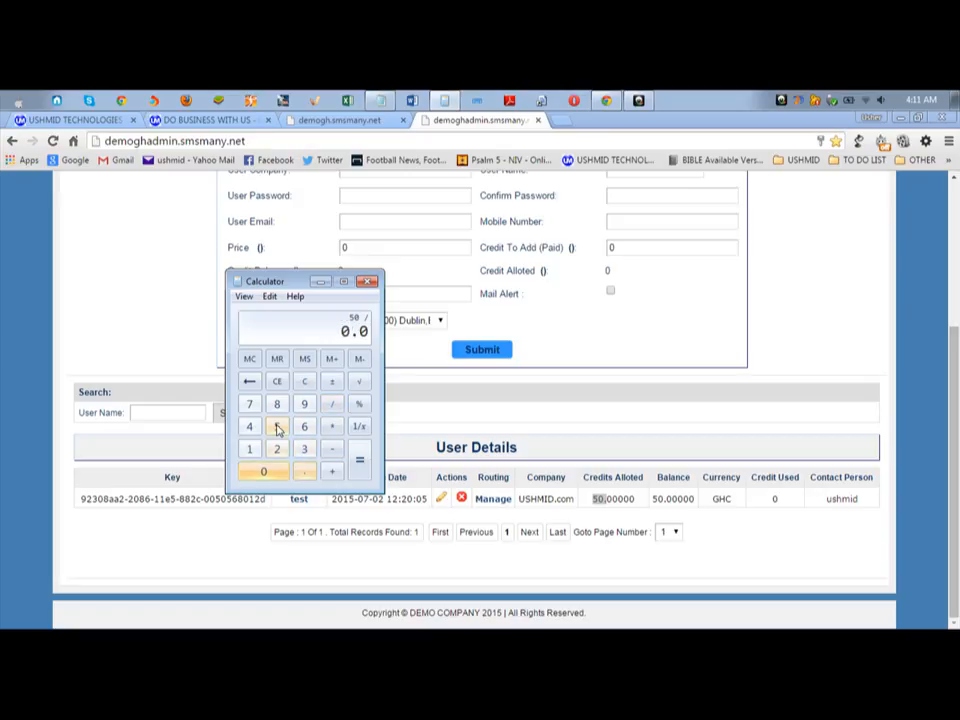
{"action": "left_click", "coordinate": [277, 427]}
{"action": "left_click", "coordinate": [359, 461]}
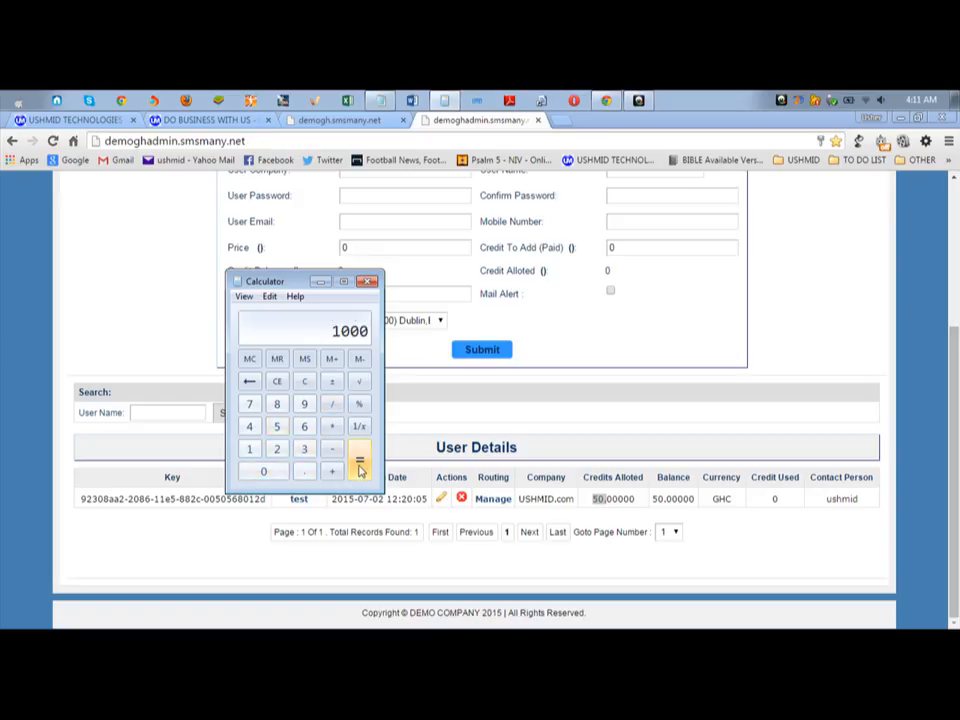
{"action": "right_click", "coordinate": [341, 331]}
{"action": "left_click", "coordinate": [305, 328]}
{"action": "left_click", "coordinate": [368, 282]}
{"action": "left_click", "coordinate": [154, 300]}
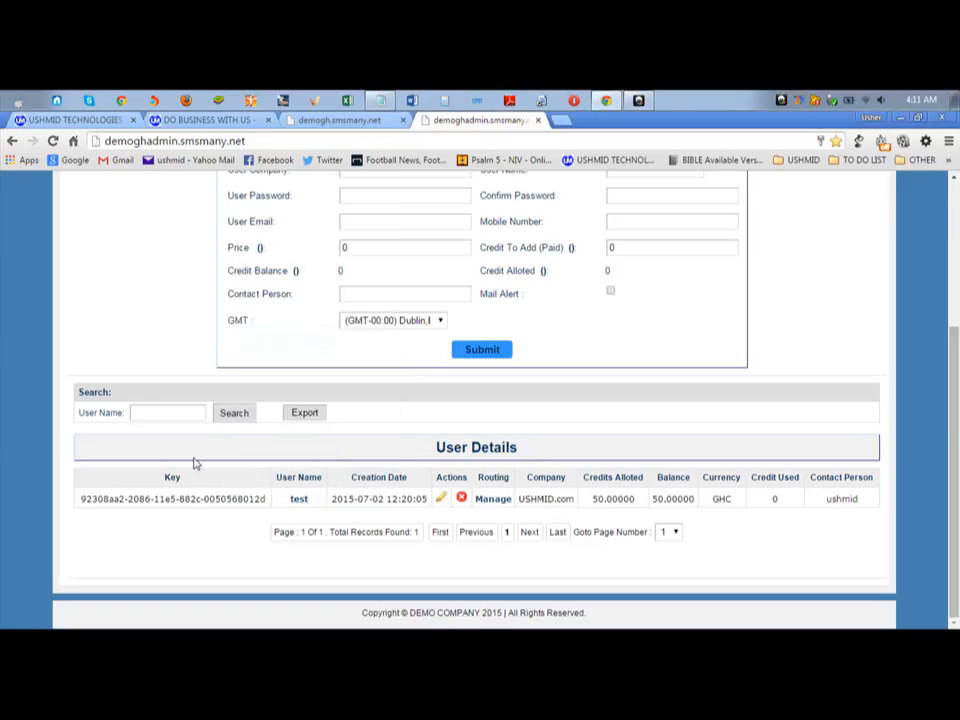
Look over the User Management page, from the user entry form to the User Details table
{"action": "scroll", "coordinate": [225, 516], "scroll_direction": "up", "scroll_amount": 2}
{"action": "scroll", "coordinate": [225, 512], "scroll_direction": "down", "scroll_amount": 2}
{"action": "scroll", "coordinate": [592, 525], "scroll_direction": "up", "scroll_amount": 3}
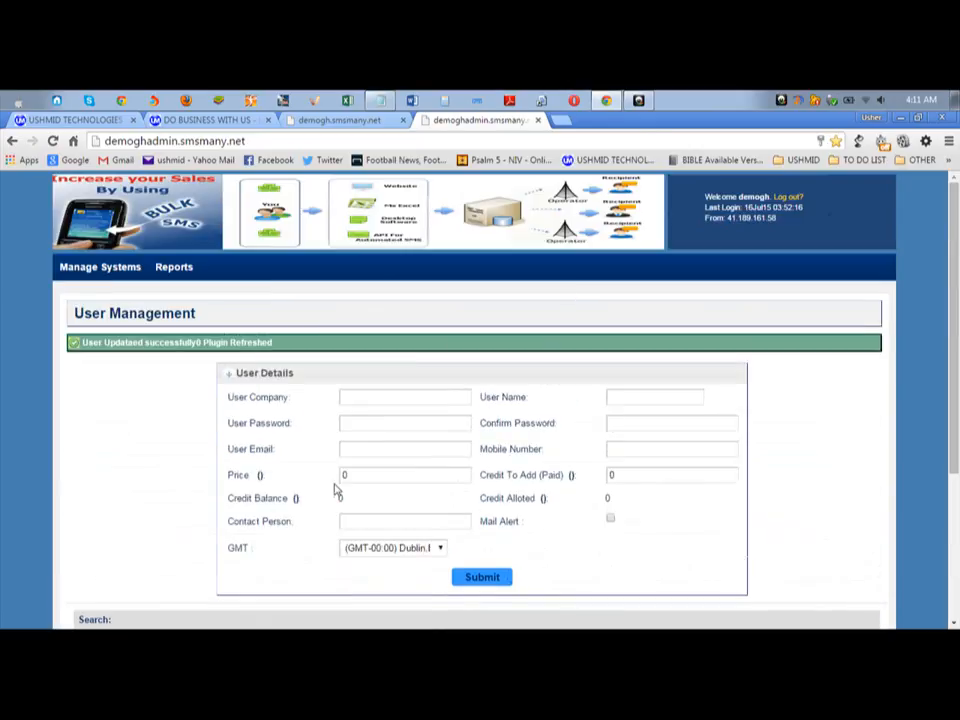
{"action": "scroll", "coordinate": [340, 490], "scroll_direction": "down", "scroll_amount": 3}
{"action": "scroll", "coordinate": [335, 488], "scroll_direction": "up", "scroll_amount": 3}
{"action": "scroll", "coordinate": [193, 450], "scroll_direction": "down", "scroll_amount": 1}
{"action": "scroll", "coordinate": [193, 450], "scroll_direction": "up", "scroll_amount": 1}
{"action": "mouse_move", "coordinate": [129, 281]}
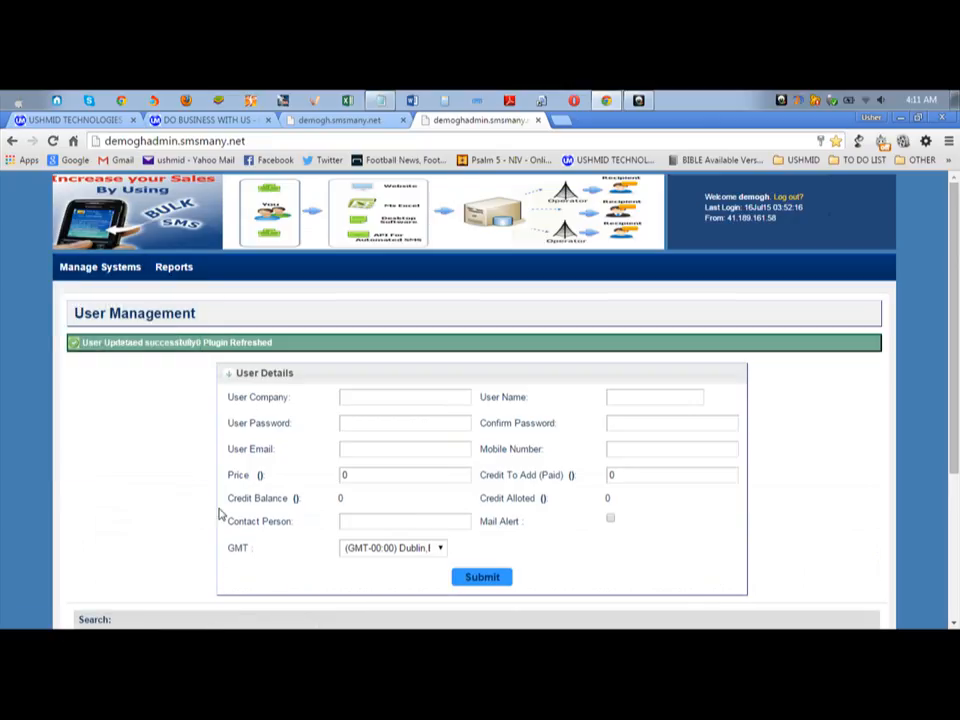
{"action": "scroll", "coordinate": [218, 514], "scroll_direction": "down", "scroll_amount": 3}
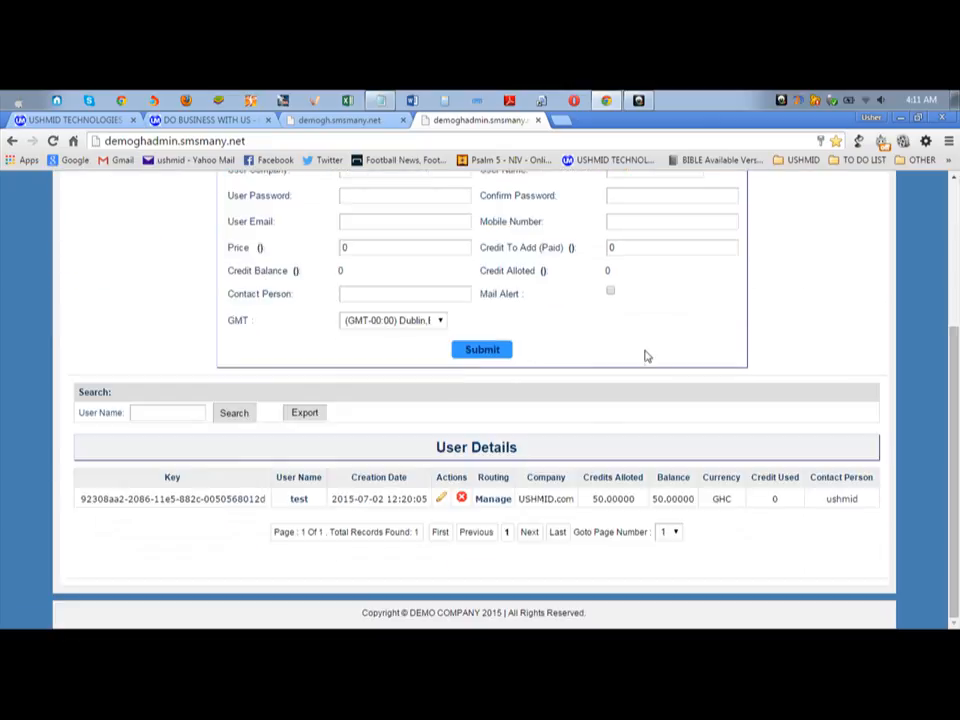
{"action": "scroll", "coordinate": [650, 388], "scroll_direction": "up", "scroll_amount": 3}
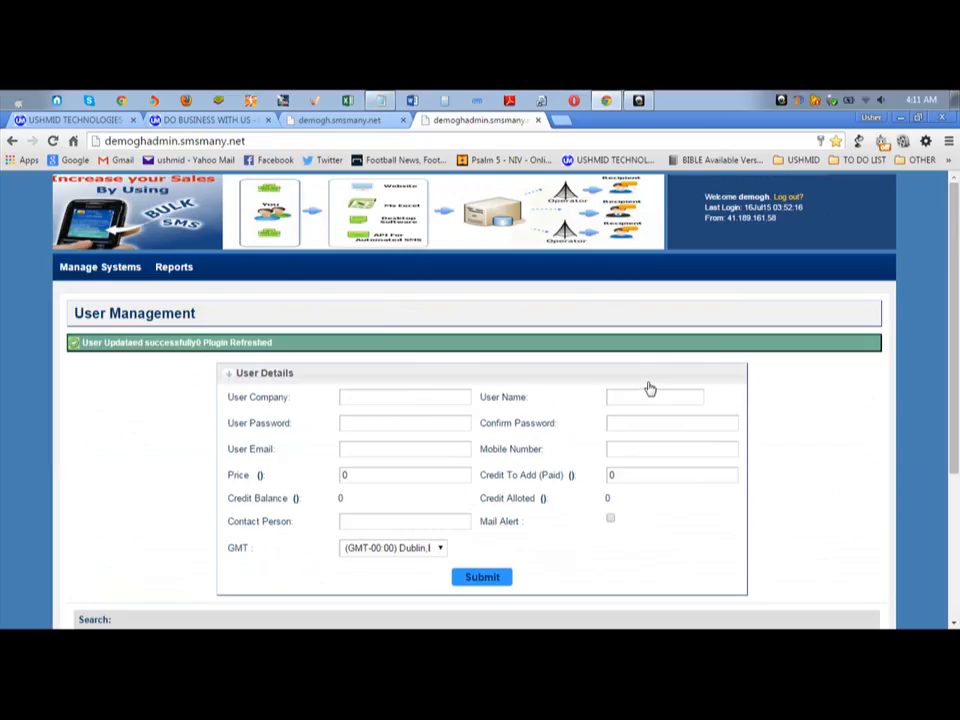
Collapse the User Details entry form and look through the available Manage Systems and Reports options
{"action": "left_click", "coordinate": [650, 376]}
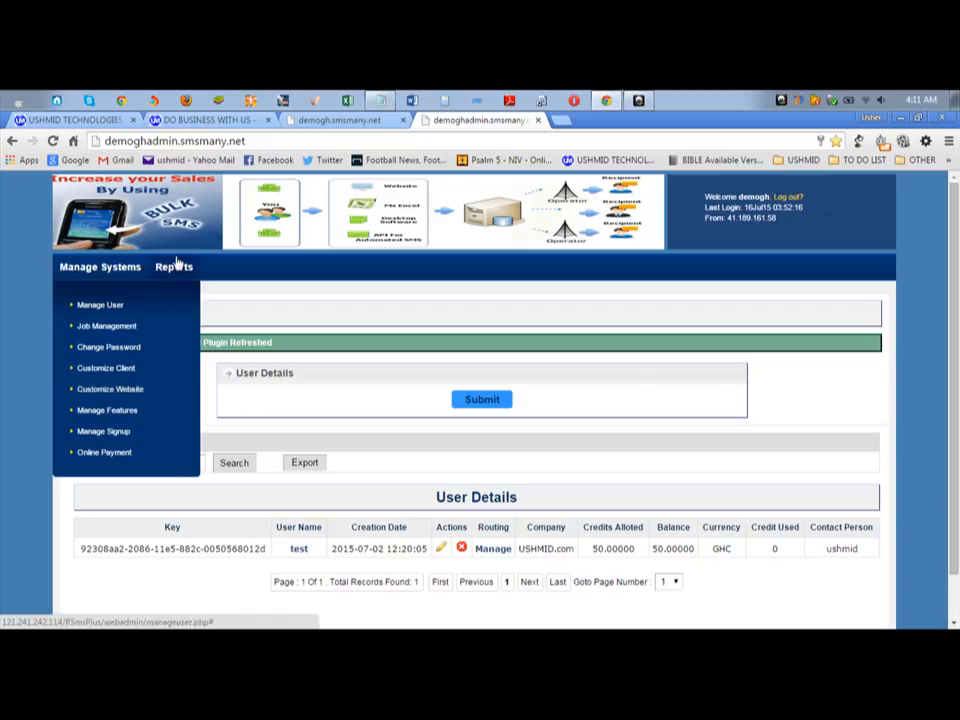
{"action": "mouse_move", "coordinate": [170, 266]}
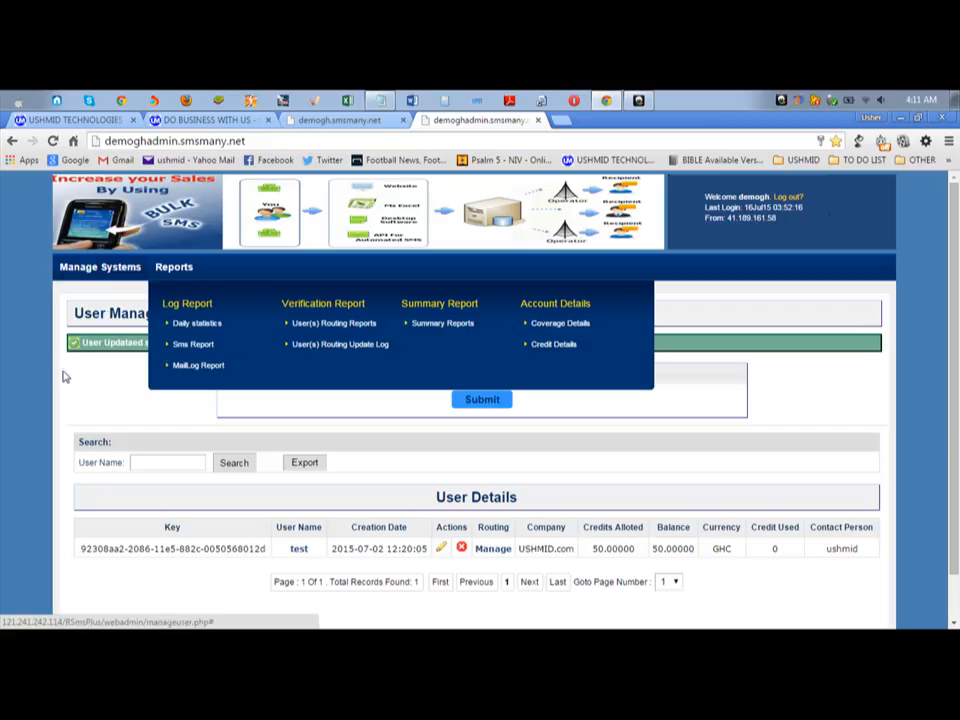
{"action": "scroll", "coordinate": [63, 407], "scroll_direction": "down", "scroll_amount": 1}
{"action": "scroll", "coordinate": [70, 407], "scroll_direction": "up", "scroll_amount": 1}
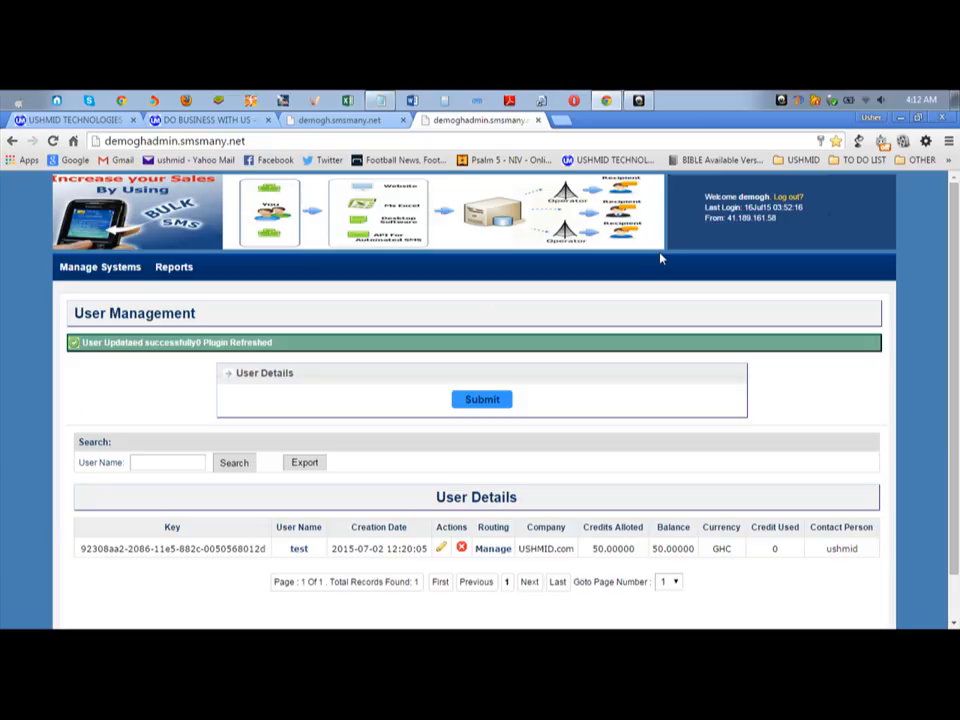
{"action": "scroll", "coordinate": [664, 331], "scroll_direction": "down", "scroll_amount": 1}
{"action": "scroll", "coordinate": [664, 331], "scroll_direction": "up", "scroll_amount": 1}
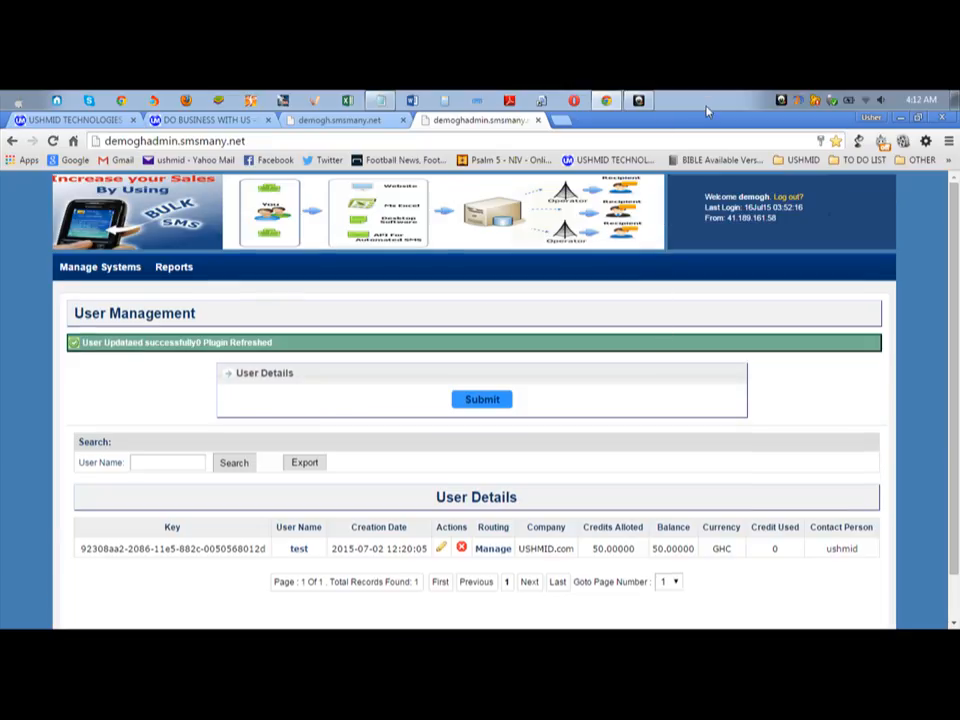